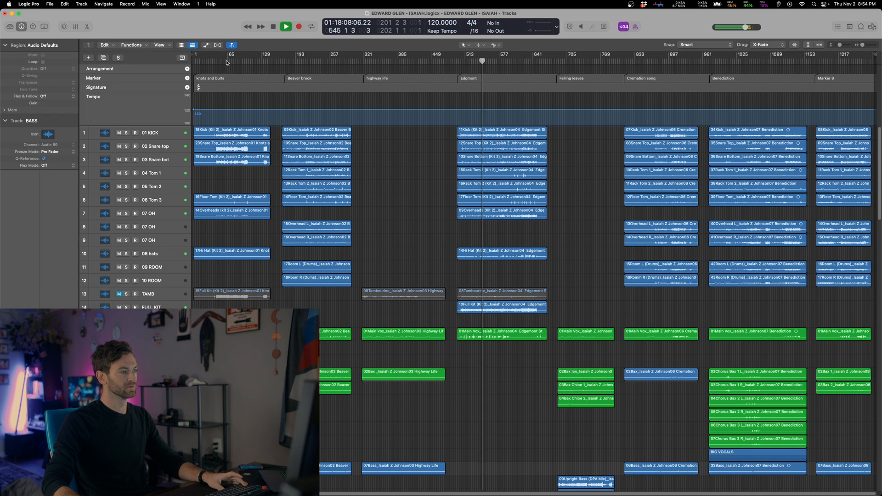
Listen to the full mix at points in knots and burls, Cremation song and Benediction.
{"action": "left_click", "coordinate": [227, 62]}
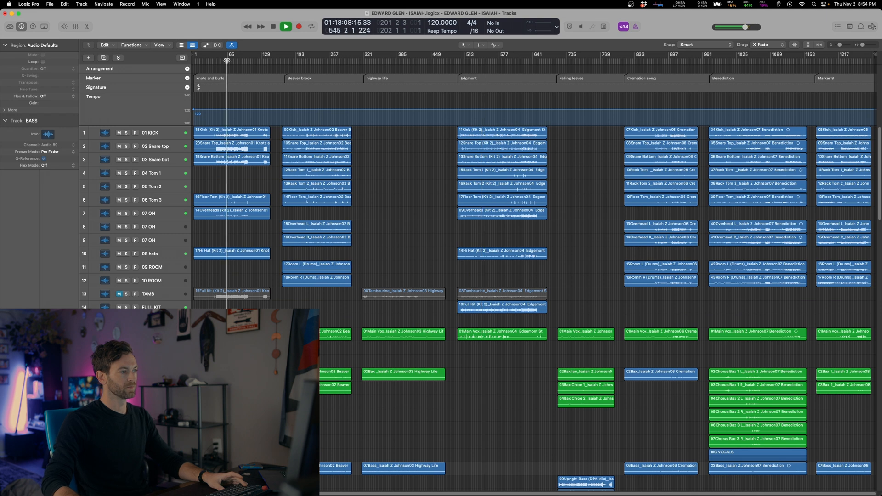
{"action": "left_click", "coordinate": [658, 61]}
{"action": "left_click", "coordinate": [727, 61]}
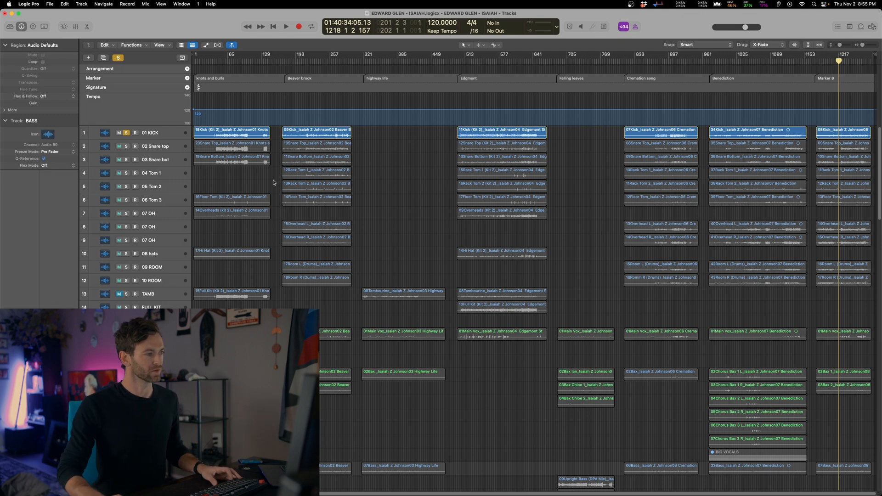
Review the enlarged drum tracks and play the soloed 01 KICK track from the knots and burls section.
{"action": "scroll", "coordinate": [273, 185], "scroll_direction": "down", "scroll_amount": 1}
{"action": "scroll", "coordinate": [251, 180], "scroll_direction": "up", "scroll_amount": 4}
{"action": "scroll", "coordinate": [246, 179], "scroll_direction": "up", "scroll_amount": 10}
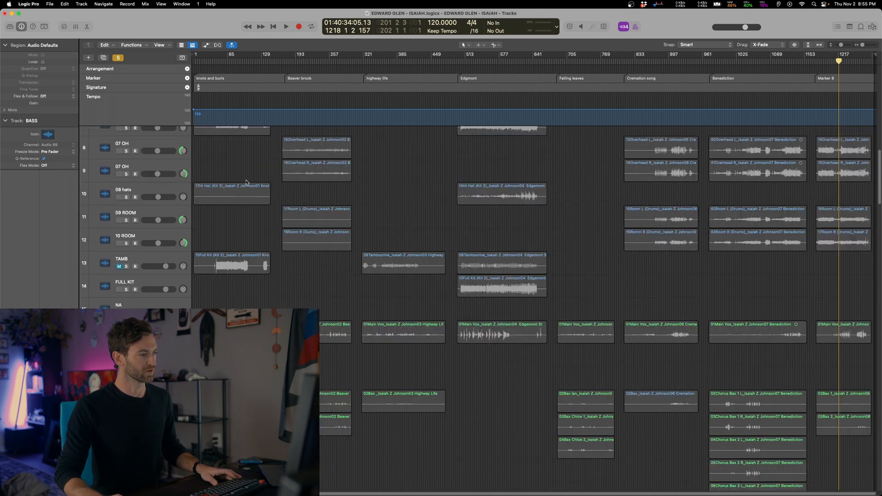
{"action": "left_click", "coordinate": [297, 61]}
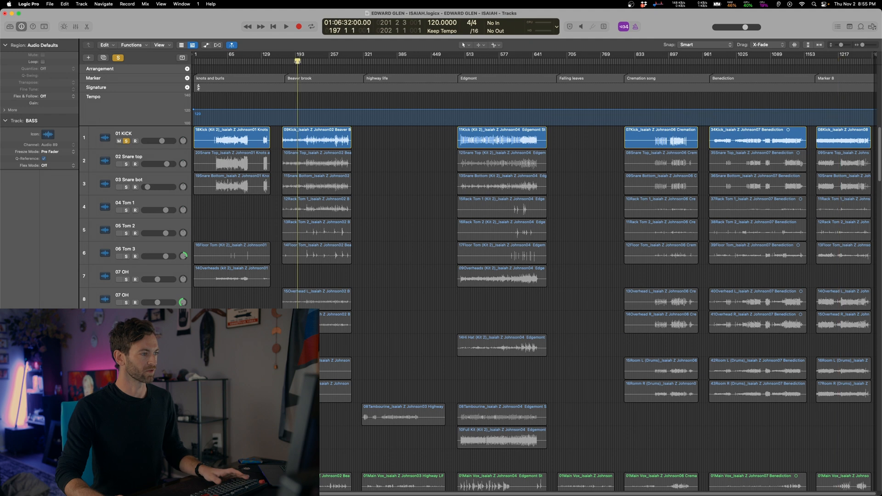
{"action": "left_click", "coordinate": [222, 60]}
{"action": "key", "text": "space"}
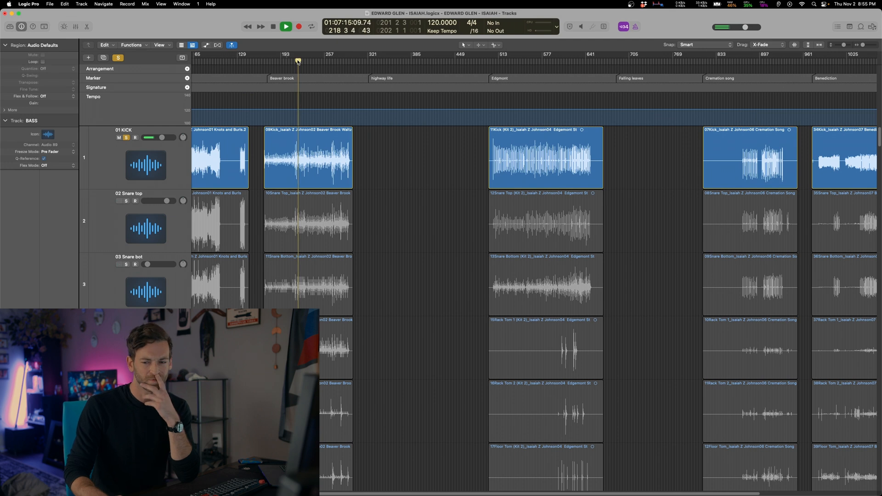
Play the soloed kick around bar 215 of Beaver brook and raise the 01 KICK track volume slightly.
{"action": "key", "text": "super+Right"}
{"action": "key", "text": "super+Right"}
{"action": "key", "text": "super+Right"}
{"action": "key", "text": "super+Right"}
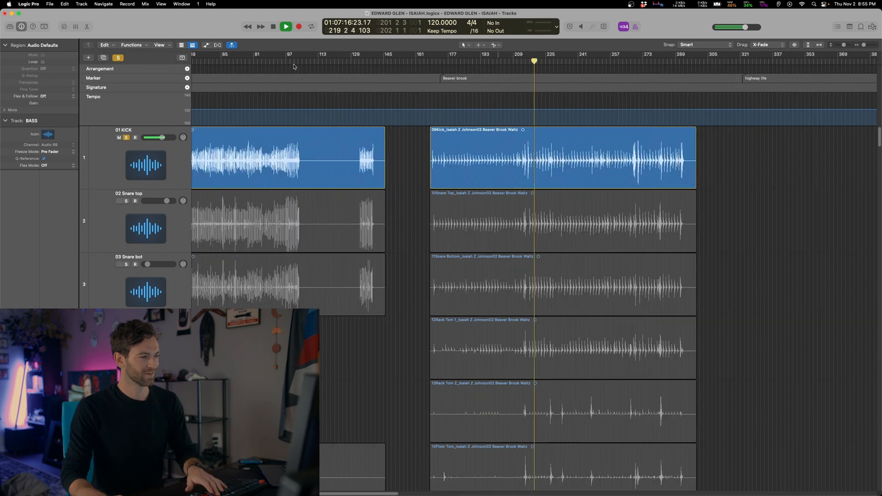
{"action": "left_click", "coordinate": [490, 63]}
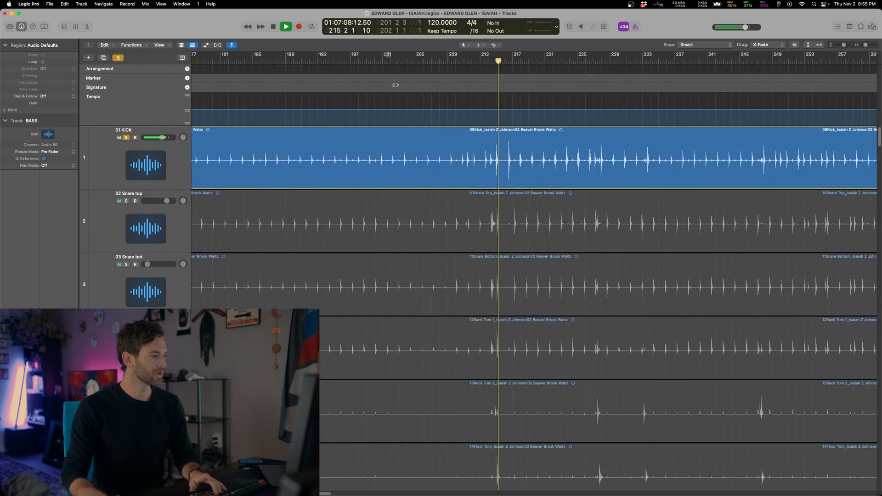
{"action": "left_click_drag", "start_coordinate": [162, 137], "coordinate": [166, 137]}
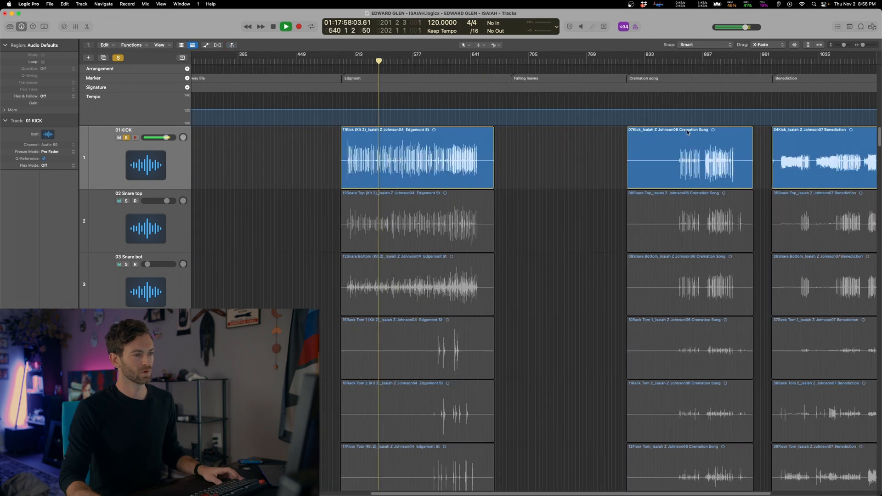
Listen to the soloed kick in the Cremation song and Benediction sections.
{"action": "left_click", "coordinate": [690, 65]}
{"action": "left_click", "coordinate": [713, 58]}
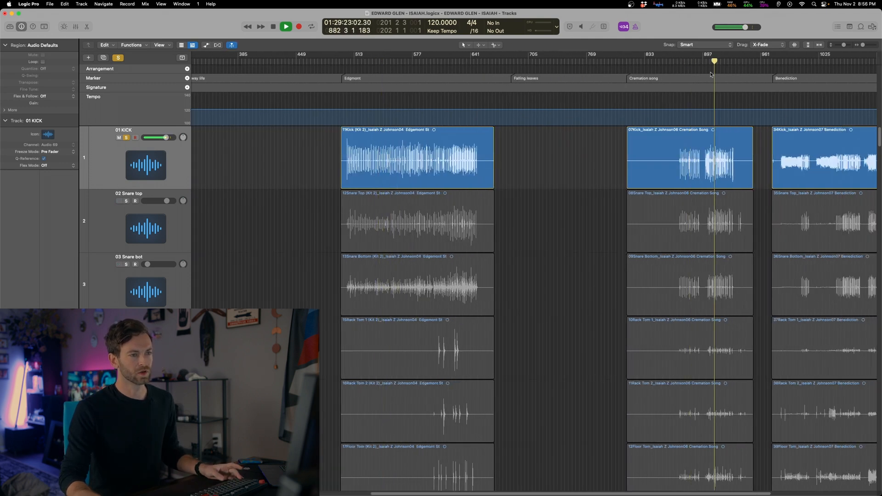
{"action": "scroll", "coordinate": [690, 86], "scroll_direction": "right", "scroll_amount": 5}
{"action": "left_click", "coordinate": [676, 61]}
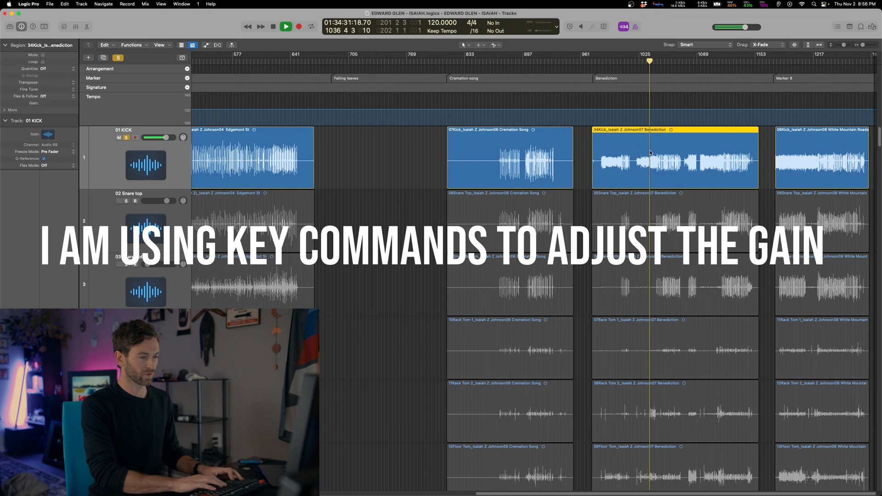
Normalize the gain of the Benediction and White Mountain kick regions individually, using a peak target of -1.0 dB.
{"action": "key", "text": "ctrl+n"}
{"action": "key", "text": "Return"}
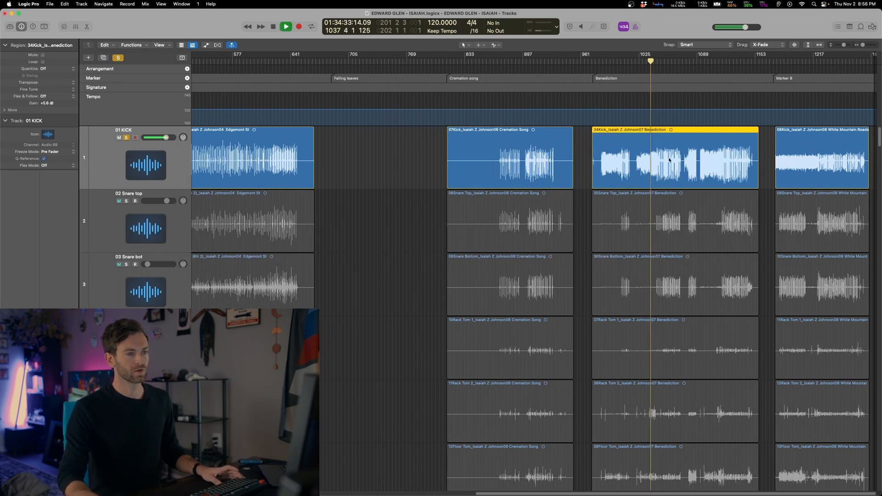
{"action": "left_click", "coordinate": [819, 156]}
{"action": "key", "text": "ctrl+n"}
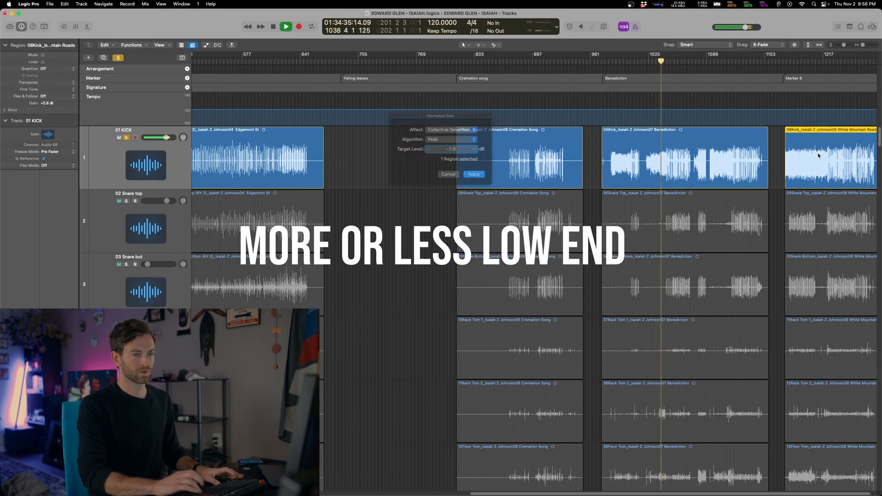
{"action": "key", "text": "Return"}
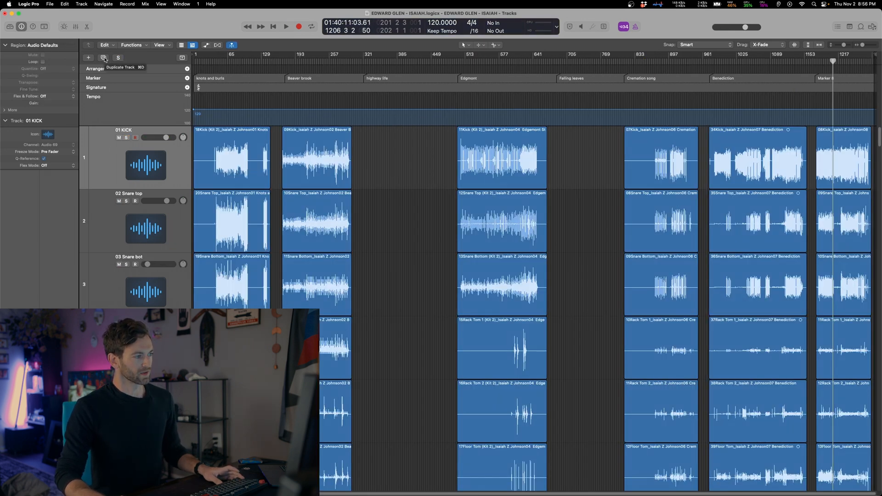
Duplicate the 01 KICK track as "01 bad KICKs" and move the Beaver Brook, Cremation Song, Benediction and White Mountain kick regions onto it.
{"action": "left_click", "coordinate": [103, 57]}
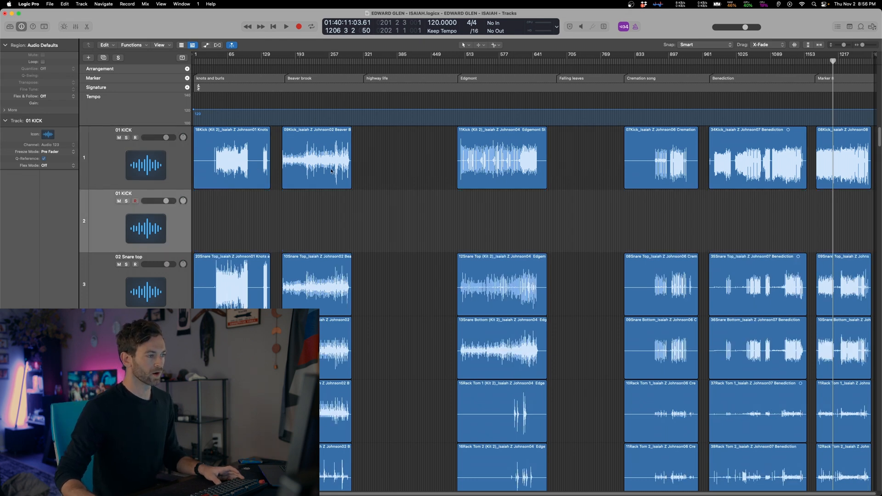
{"action": "left_click_drag", "start_coordinate": [321, 157], "coordinate": [321, 221]}
{"action": "left_click_drag", "start_coordinate": [835, 233], "coordinate": [666, 167]}
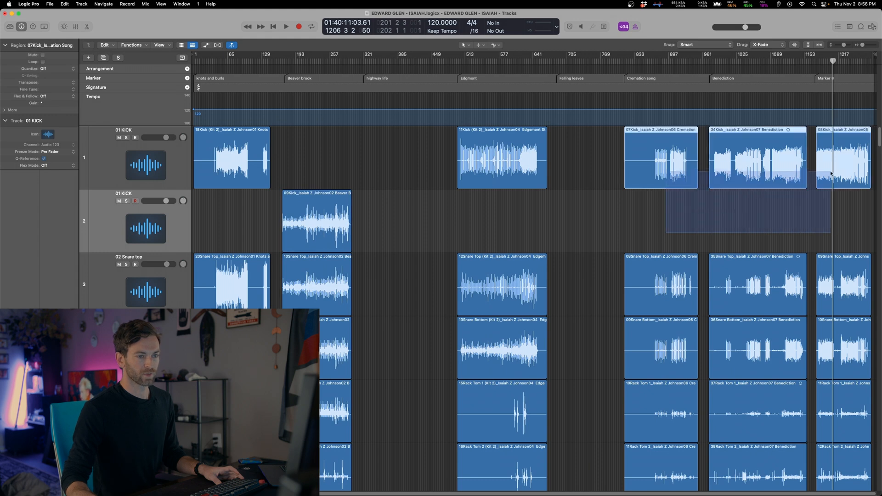
{"action": "left_click_drag", "start_coordinate": [730, 169], "coordinate": [730, 232]}
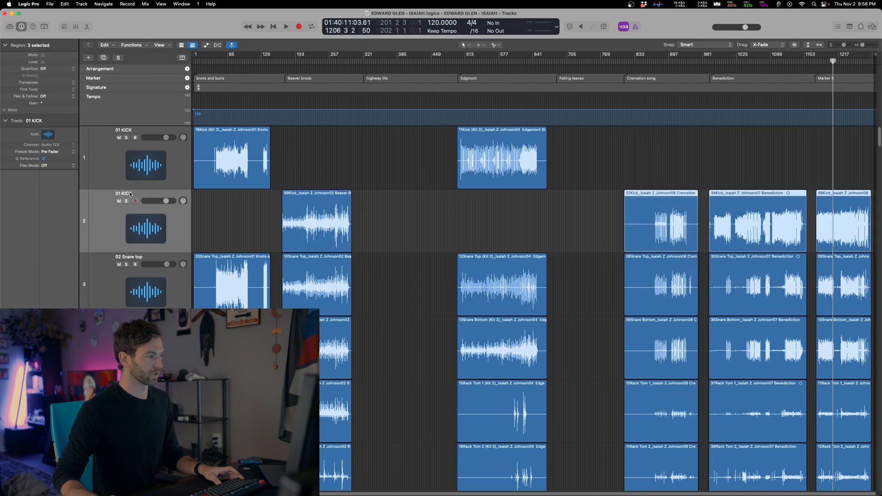
{"action": "double_click", "coordinate": [129, 194]}
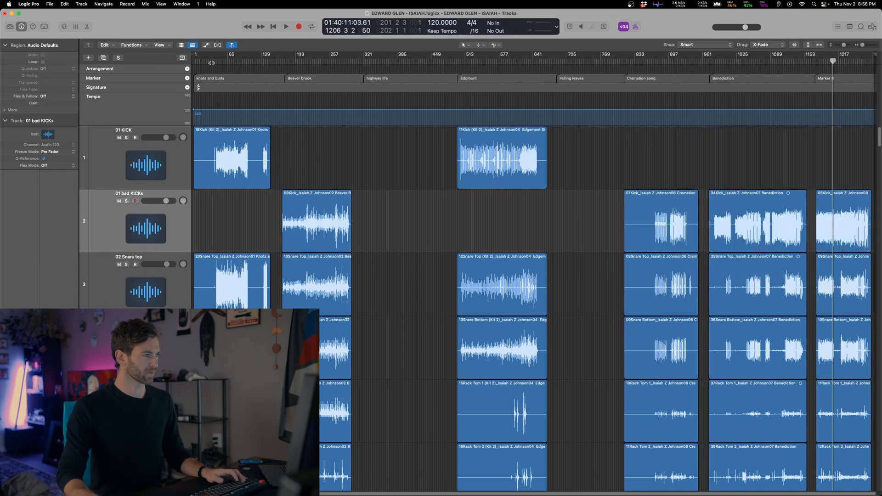
Audition the opening kick hits of Knots and Burls from bar 44.
{"action": "left_click", "coordinate": [213, 62]}
{"action": "key", "text": "super+Right"}
{"action": "key", "text": "super+Right"}
{"action": "key", "text": "super+Right"}
{"action": "key", "text": "super+Right"}
{"action": "key", "text": "super+Right"}
{"action": "key", "text": "super+Right"}
{"action": "key", "text": "super+Right"}
{"action": "key", "text": "super+Right"}
{"action": "key", "text": "super+Right"}
{"action": "key", "text": "super+Right"}
{"action": "key", "text": "super+Right"}
{"action": "key", "text": "super+Right"}
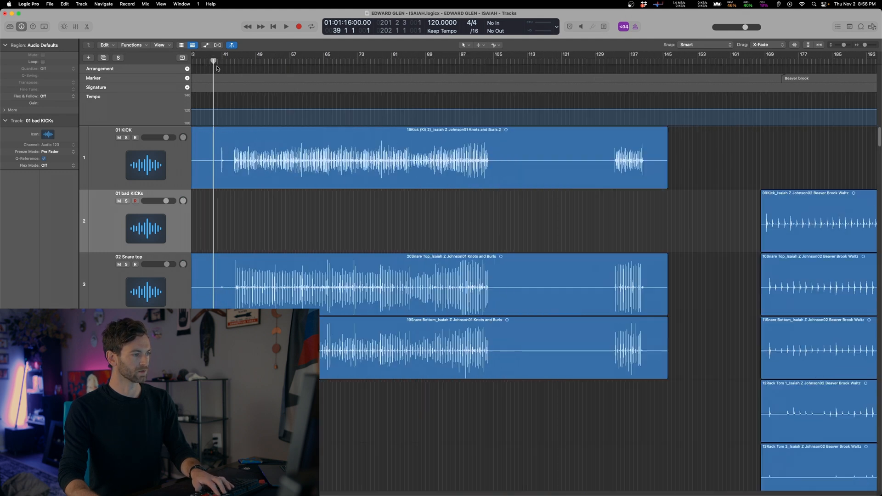
{"action": "key", "text": "super+Right"}
{"action": "key", "text": "super+Right"}
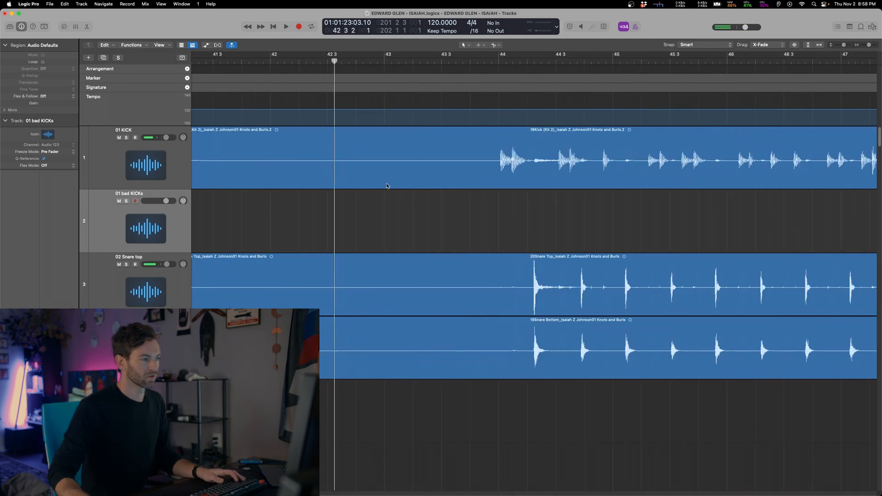
{"action": "left_click", "coordinate": [498, 61]}
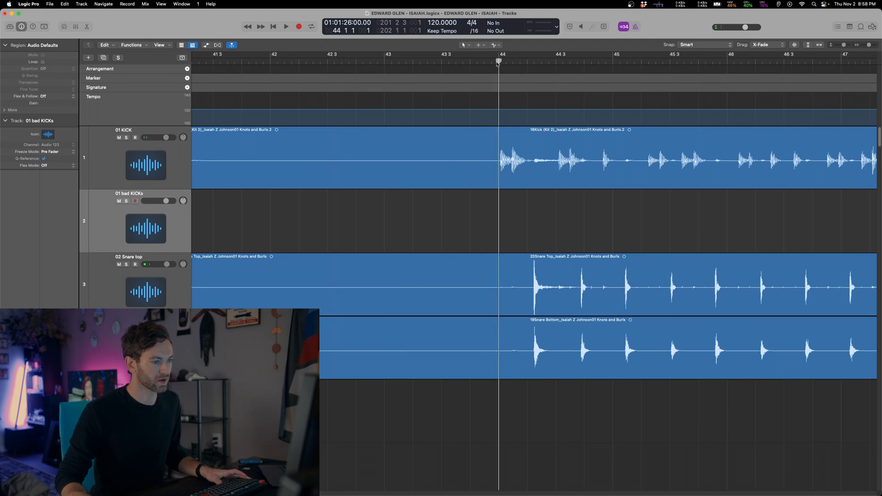
{"action": "key", "text": "space"}
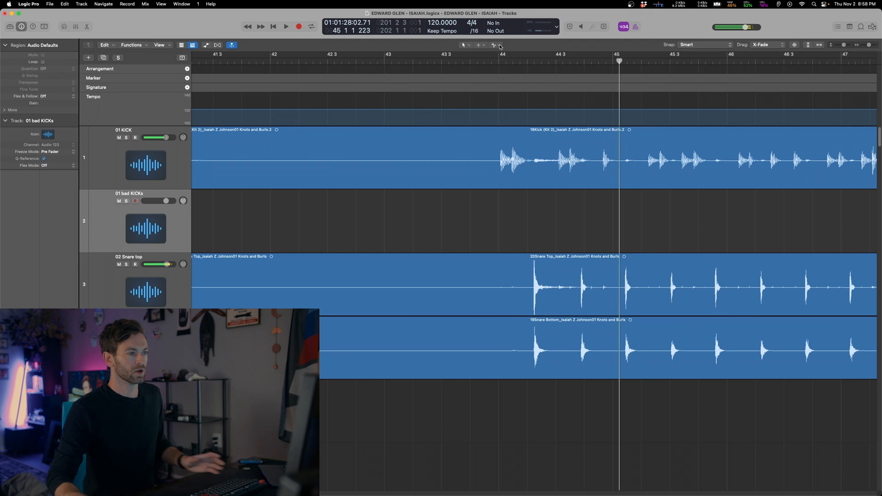
{"action": "key", "text": "space"}
Split the Knots and Burls region on the 01 KICK track at the starts of the first two hits after bar 44.
{"action": "left_click", "coordinate": [515, 171]}
{"action": "left_click_drag", "start_coordinate": [511, 171], "coordinate": [530, 181]}
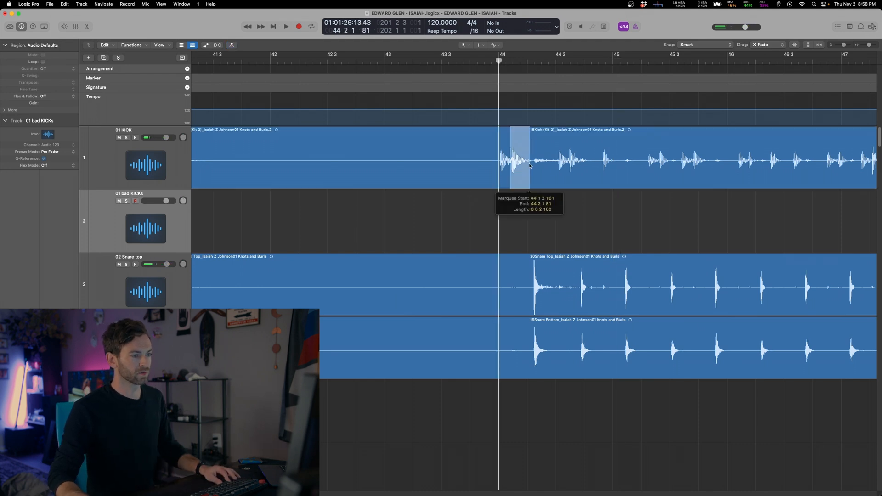
{"action": "key", "text": "super+Right"}
{"action": "key", "text": "super+Right"}
{"action": "key", "text": "super+Right"}
{"action": "key", "text": "super+Right"}
{"action": "key", "text": "super+Right"}
{"action": "key", "text": "super+Left"}
{"action": "left_click", "coordinate": [525, 172]}
{"action": "key", "text": "super+Right"}
{"action": "key", "text": "super+Down"}
{"action": "key", "text": "super+Down"}
{"action": "key", "text": "super+Down"}
{"action": "key", "text": "super+Down"}
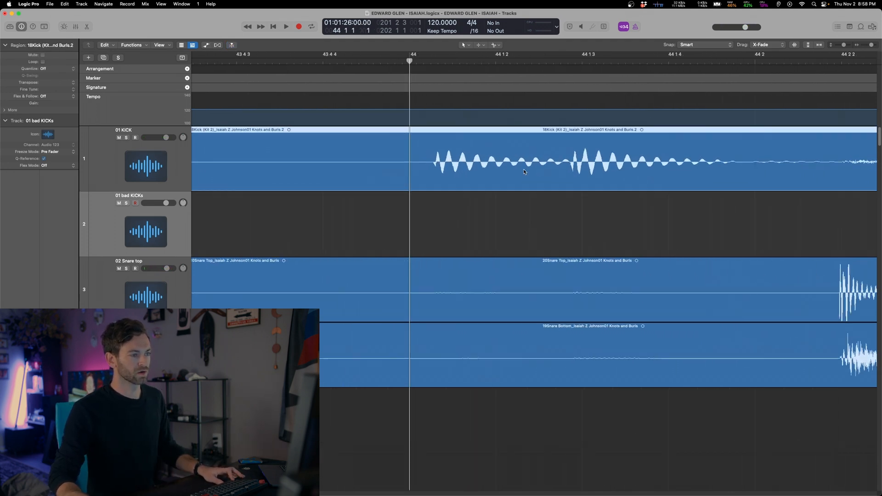
{"action": "scroll", "coordinate": [502, 244], "scroll_direction": "right", "scroll_amount": 3}
{"action": "left_click_drag", "start_coordinate": [366, 228], "coordinate": [496, 228]}
{"action": "key", "text": "super+Right"}
{"action": "key", "text": "super+Right"}
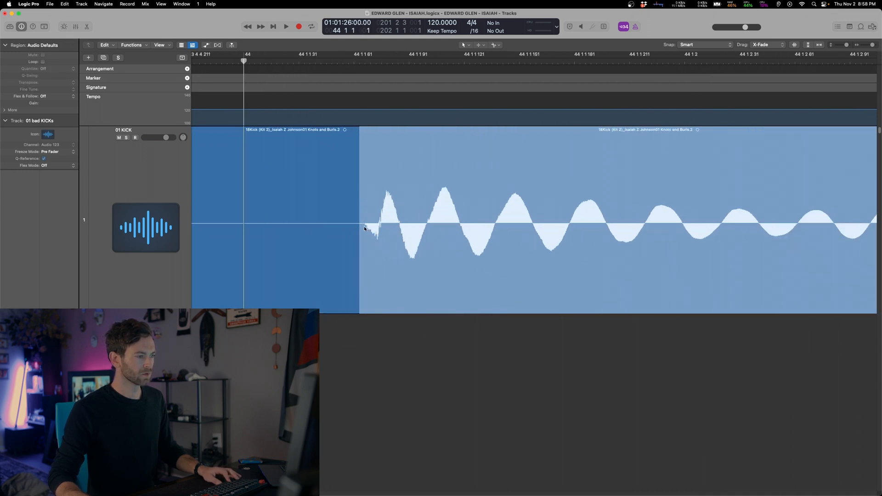
{"action": "left_click_drag", "start_coordinate": [365, 226], "coordinate": [737, 255]}
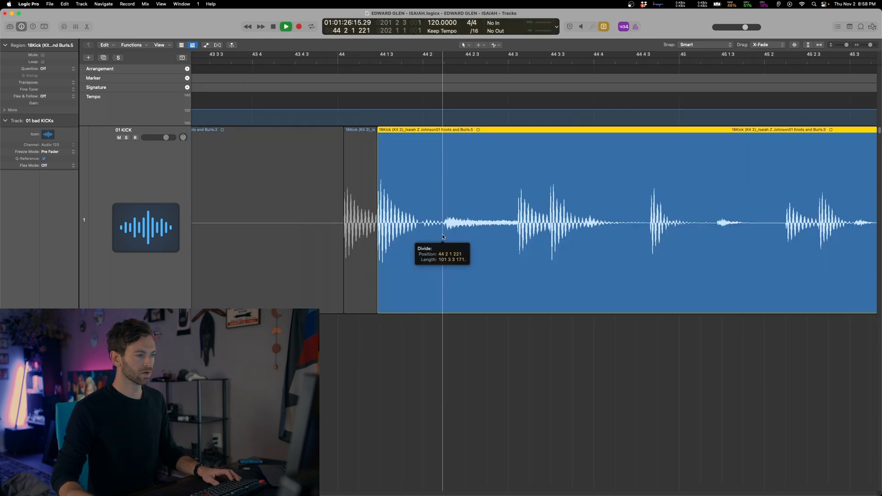
Split the 01 KICK region just after the second kick hit's decay to isolate that hit.
{"action": "right_click", "coordinate": [443, 237]}
{"action": "left_click", "coordinate": [419, 240]}
{"action": "key", "text": "super+Left"}
{"action": "key", "text": "super+Left"}
{"action": "left_click", "coordinate": [401, 320]}
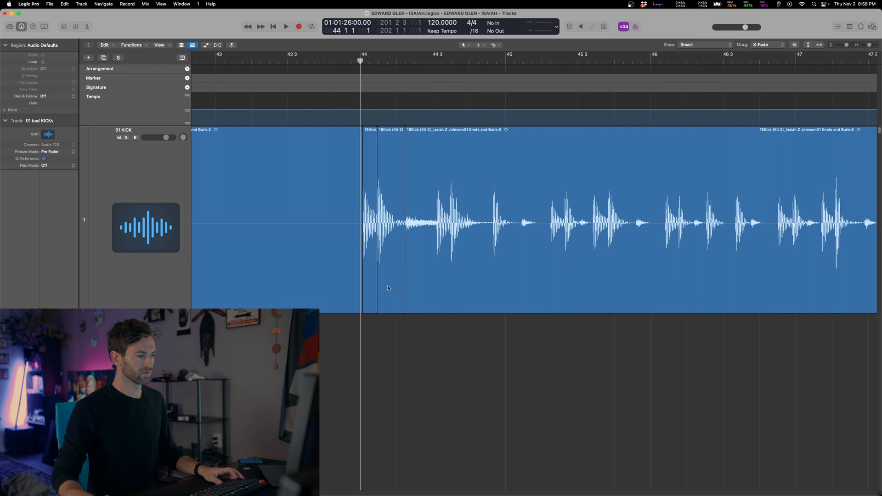
Move the second kick hit onto the 01 bad KICKs track and add a fade-out to its end.
{"action": "left_click_drag", "start_coordinate": [388, 288], "coordinate": [389, 339]}
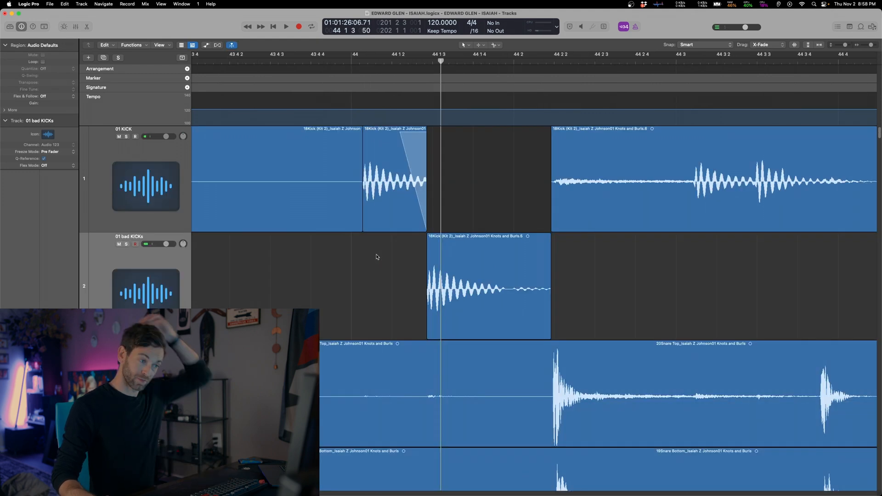
{"action": "left_click", "coordinate": [459, 268]}
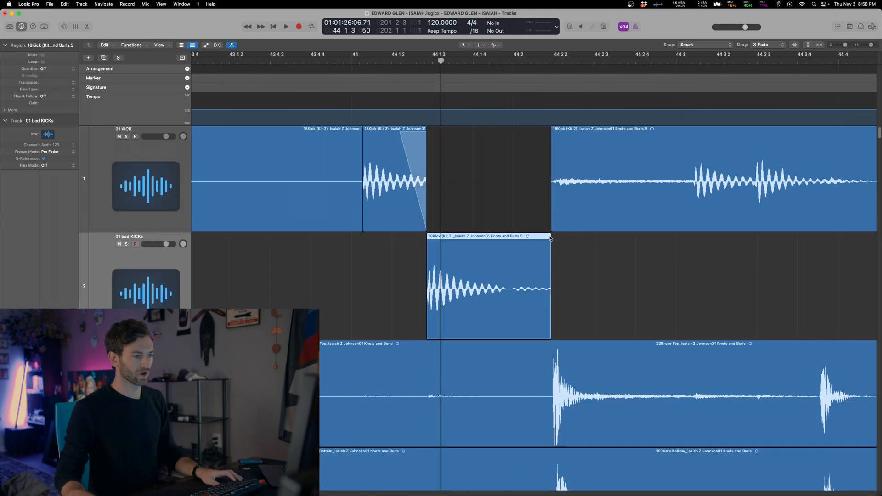
{"action": "left_click_drag", "start_coordinate": [550, 238], "coordinate": [498, 237]}
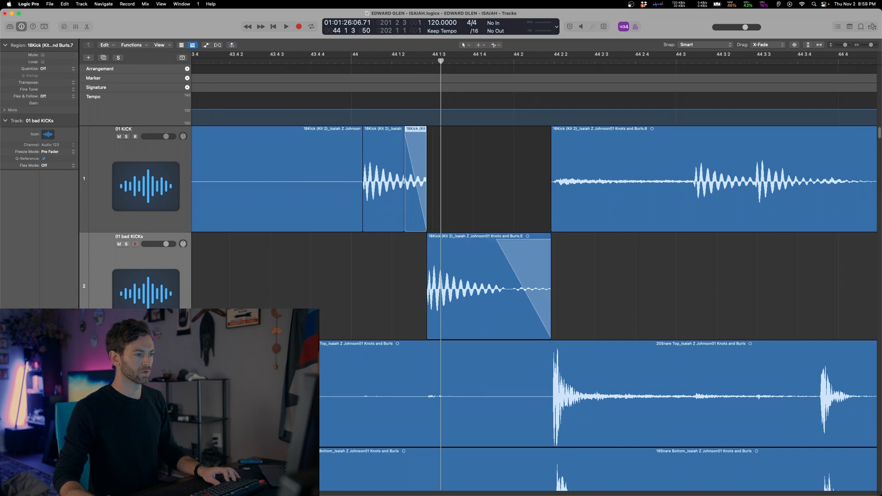
Select both isolated kick-hit regions and start converting them to new audio files.
{"action": "left_click", "coordinate": [399, 184], "text": "shift"}
{"action": "right_click", "coordinate": [398, 184]}
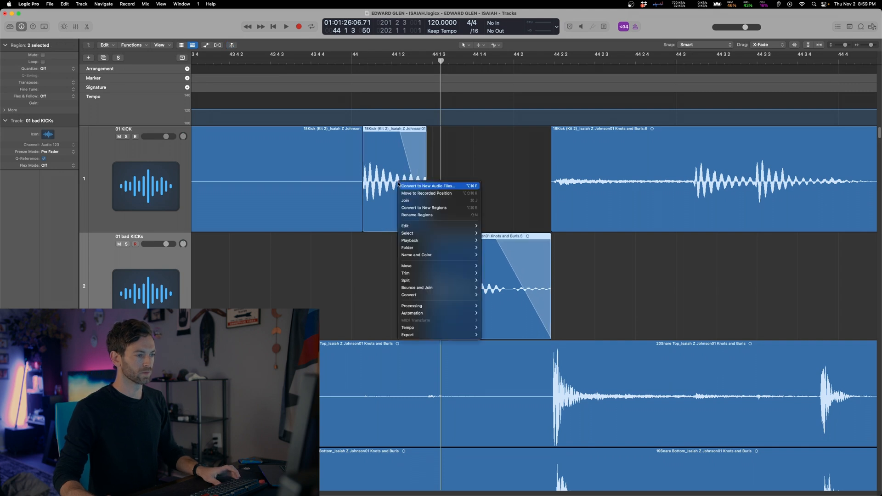
{"action": "left_click", "coordinate": [444, 211]}
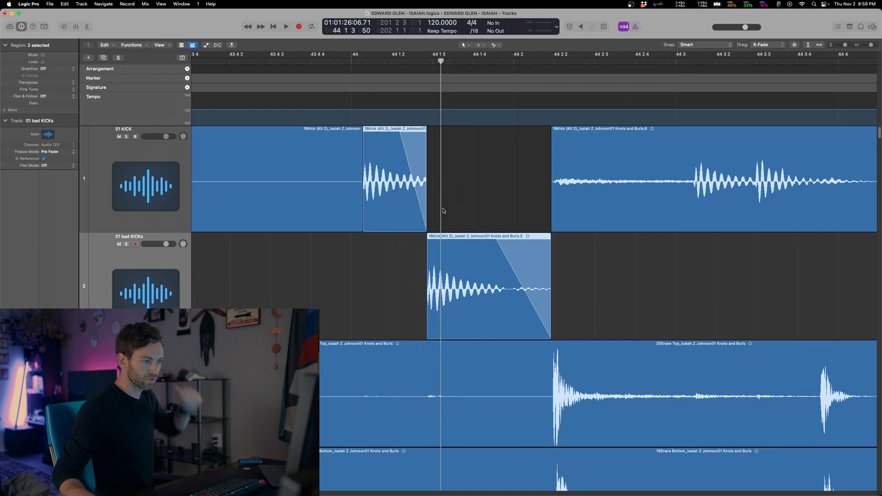
{"action": "right_click", "coordinate": [400, 206]}
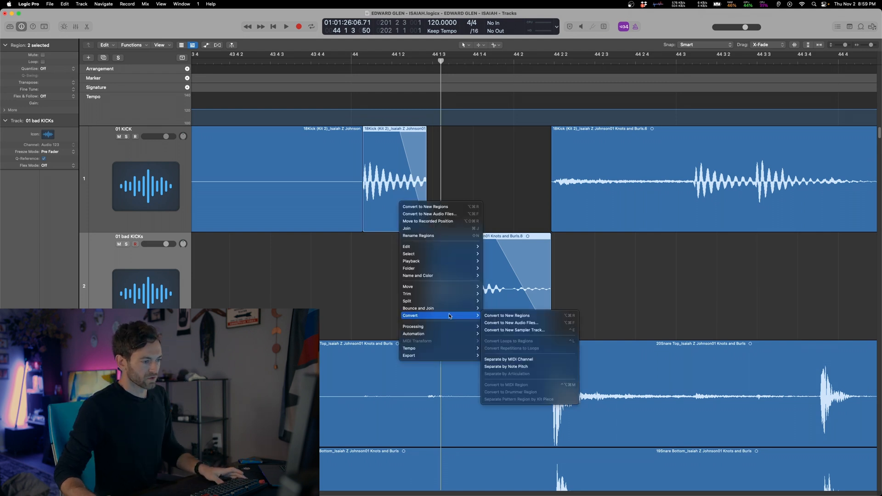
{"action": "left_click", "coordinate": [457, 214]}
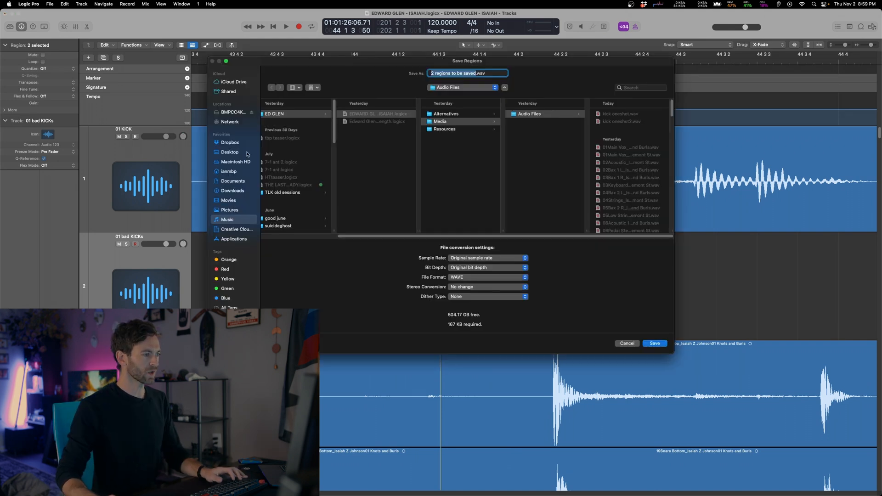
Create a Desktop folder named "Ed glen kick samples" as the save location for the two regions.
{"action": "left_click", "coordinate": [229, 152]}
{"action": "key", "text": "super+shift+n"}
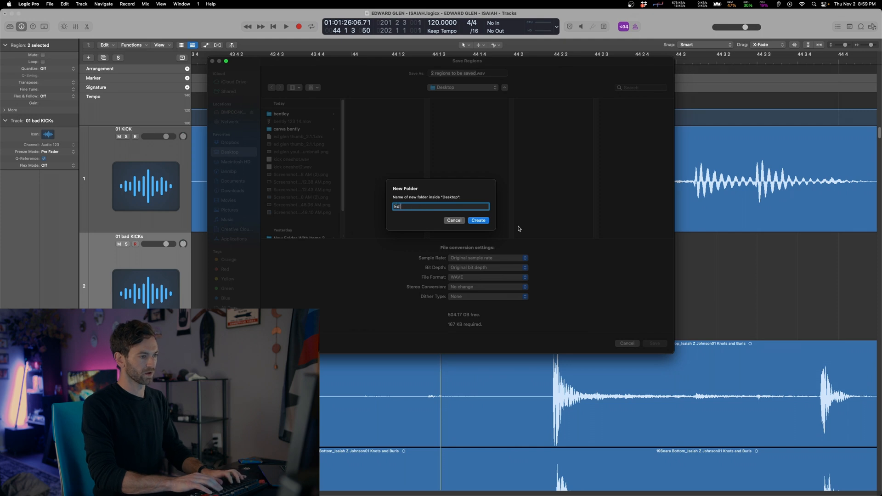
{"action": "type", "text": "Ed glen kick samples"}
{"action": "key", "text": "Return"}
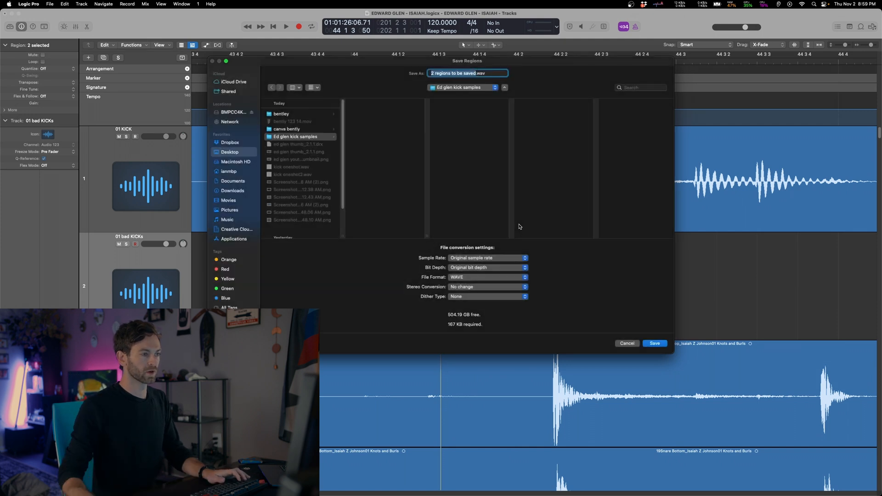
Set the sample rate for the two kick regions being saved to 44.1 kHz.
{"action": "left_click", "coordinate": [476, 258]}
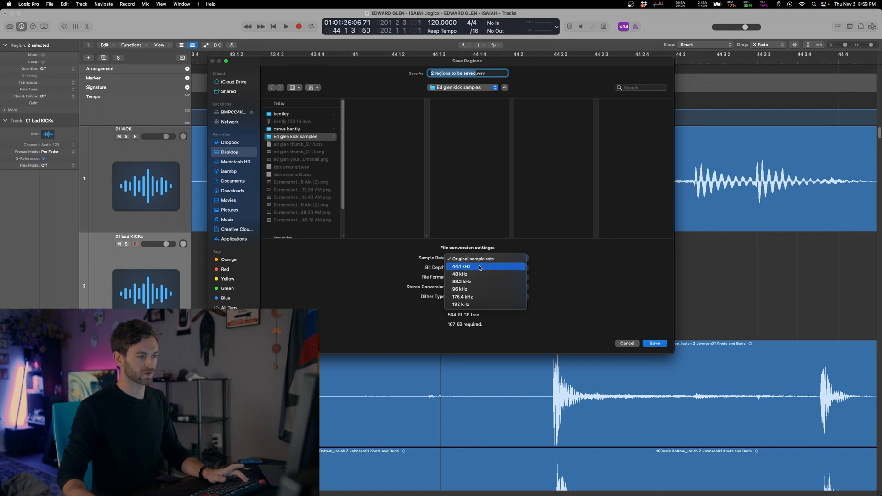
{"action": "left_click", "coordinate": [480, 267]}
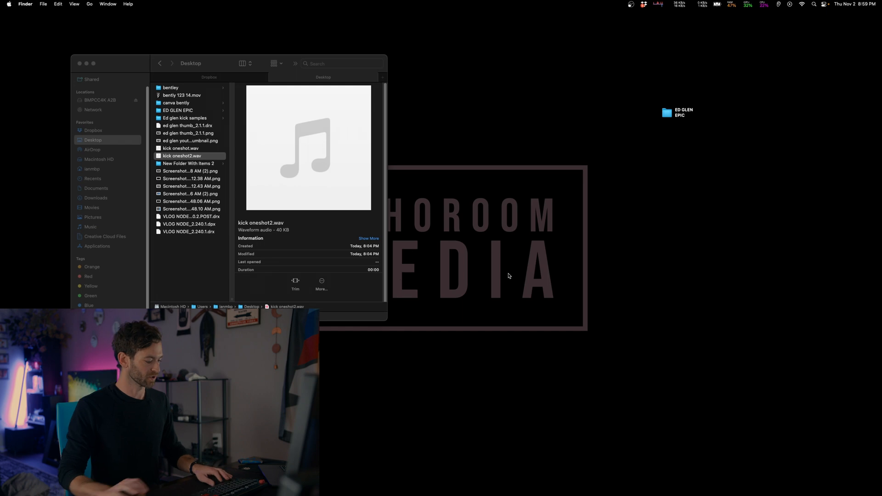
Find and launch the Trigger Instrument Editor.
{"action": "key", "text": "super+space"}
{"action": "type", "text": "tr"}
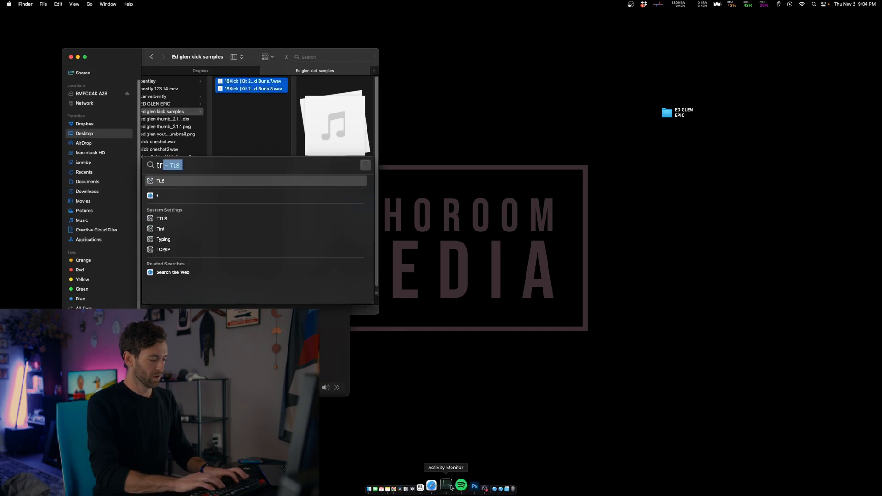
{"action": "type", "text": "igger"}
{"action": "key", "text": "Return"}
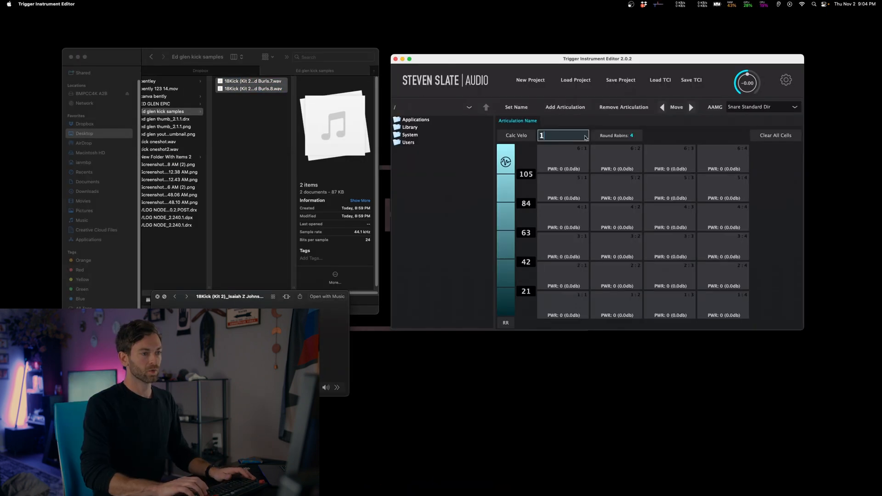
Set up one velocity layer with 2 round robins and load the two exported kick samples into its cells.
{"action": "left_click", "coordinate": [631, 135]}
{"action": "type", "text": "2"}
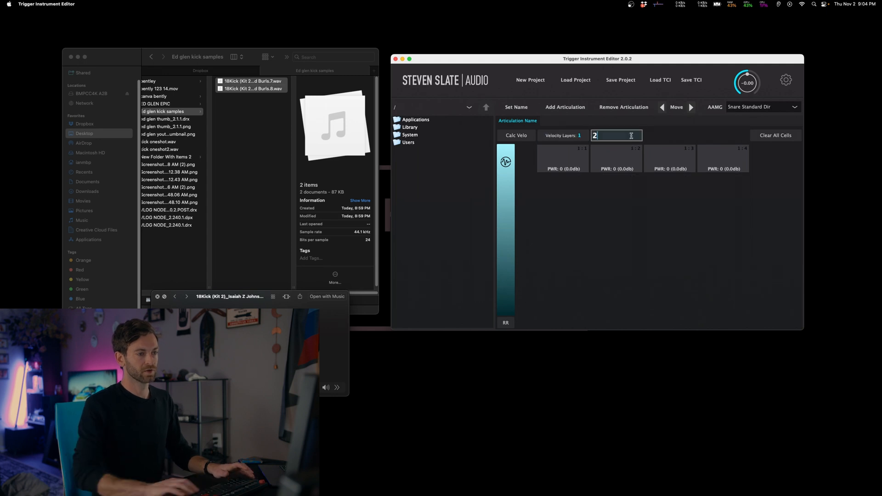
{"action": "key", "text": "Return"}
{"action": "left_click_drag", "start_coordinate": [253, 88], "coordinate": [565, 168]}
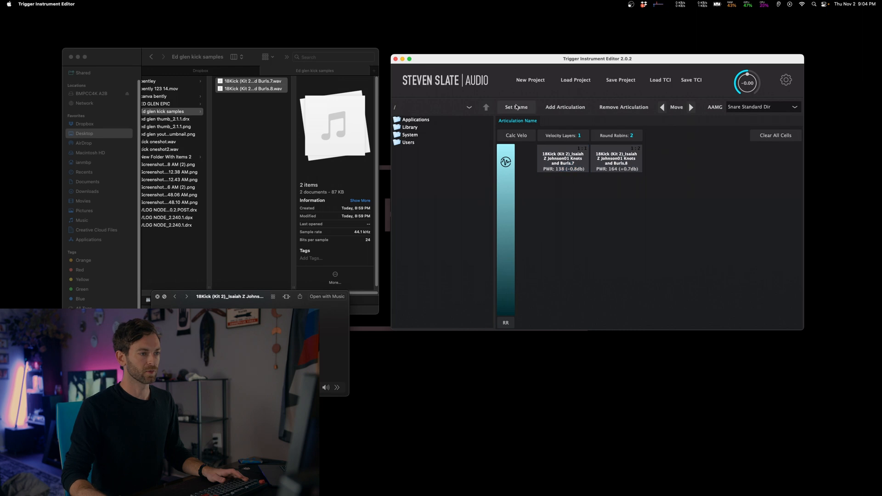
Save the instrument as EDGlen kick.tci in the Trigger2Library folder, replacing the existing file, and close the sample preview.
{"action": "left_click", "coordinate": [694, 82]}
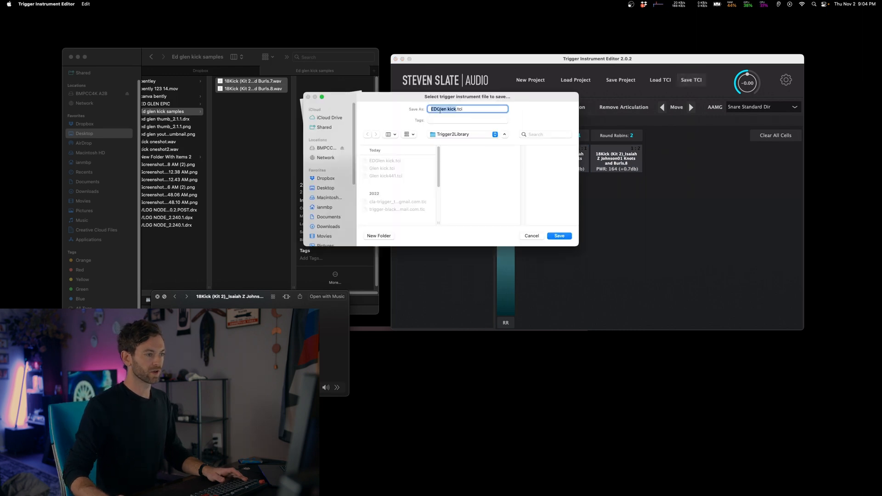
{"action": "left_click", "coordinate": [562, 237]}
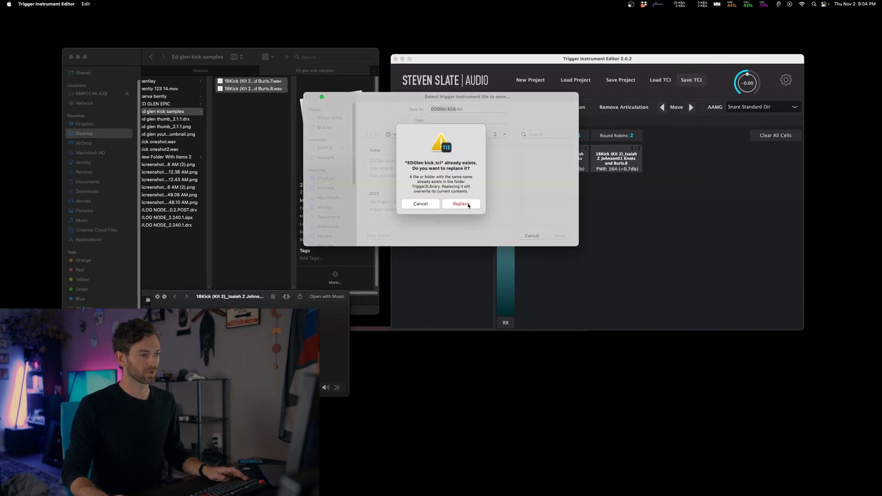
{"action": "left_click", "coordinate": [461, 202]}
{"action": "left_click", "coordinate": [158, 297]}
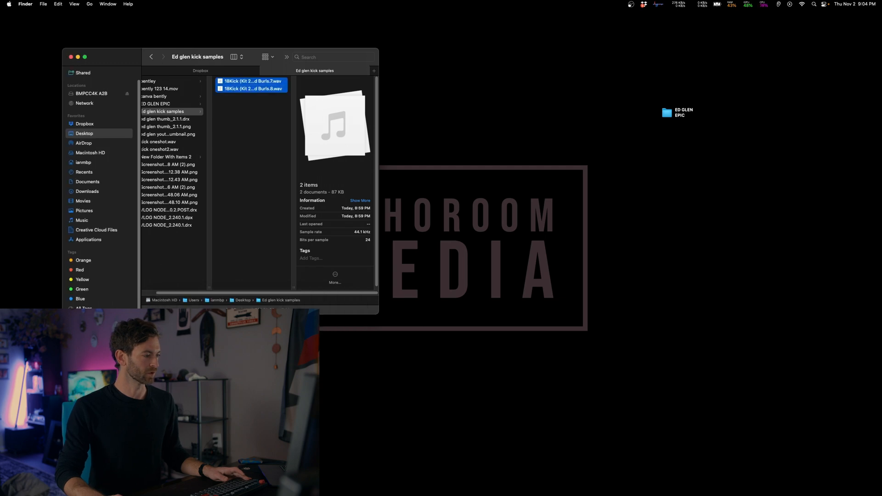
Switch to Logic Pro and load EDGlen kick.tci into Trigger 2 on the 01 bad KICKs track.
{"action": "left_click", "coordinate": [429, 485]}
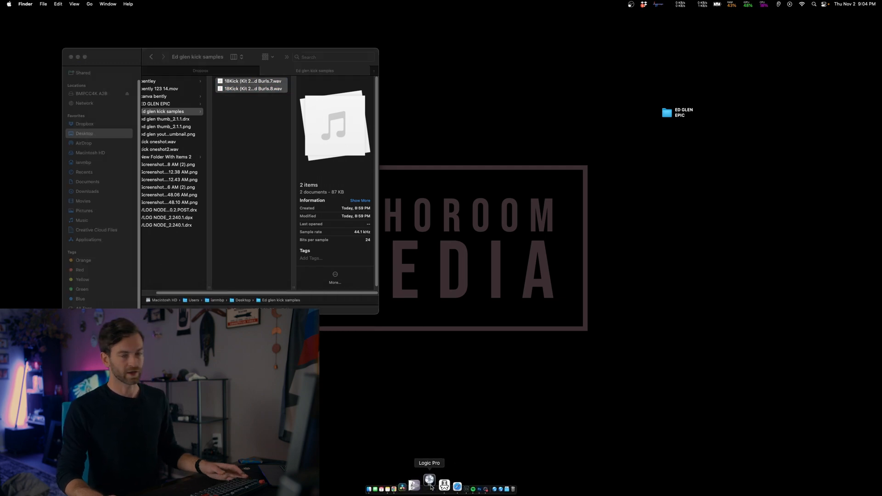
{"action": "scroll", "coordinate": [307, 164], "scroll_direction": "right", "scroll_amount": 1}
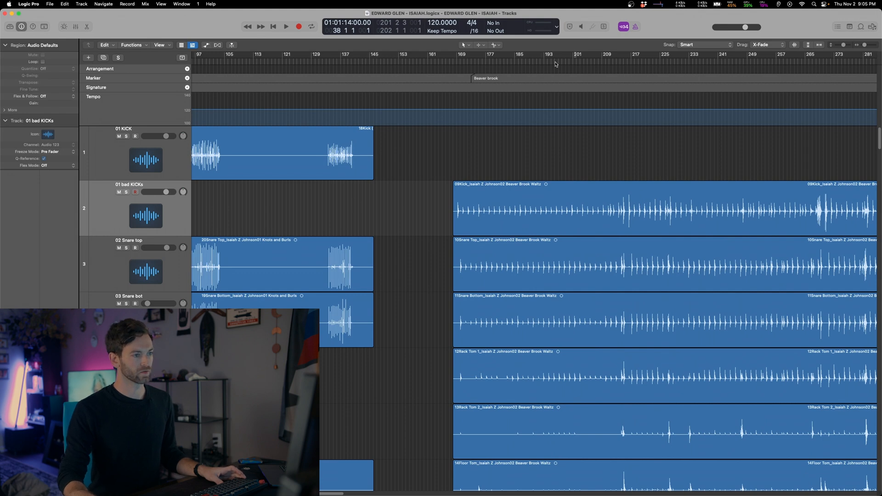
{"action": "key", "text": "z"}
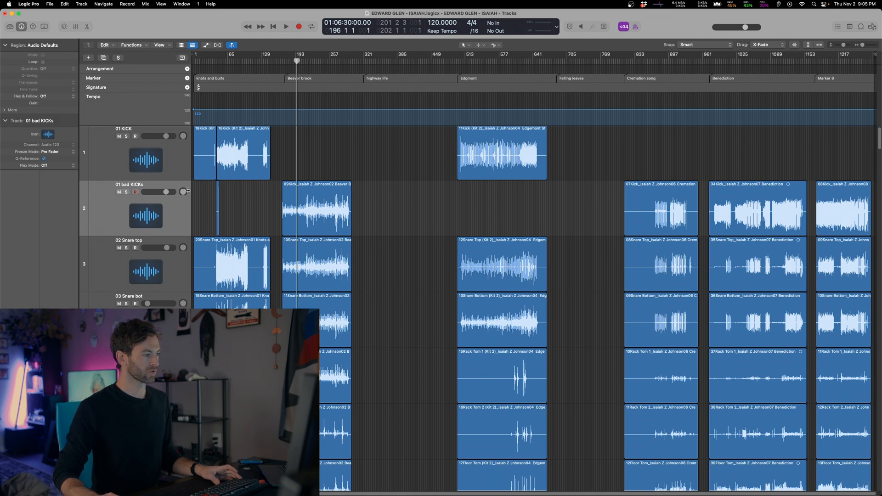
{"action": "key", "text": "v"}
{"action": "left_click", "coordinate": [294, 154]}
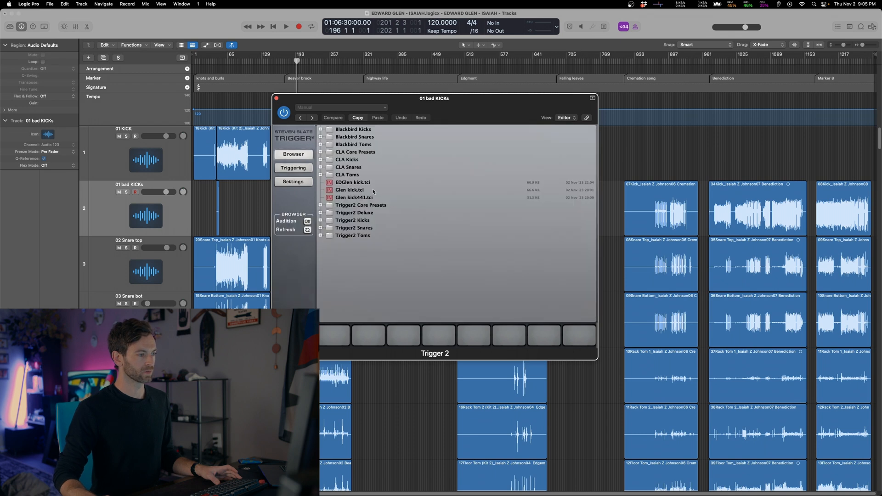
{"action": "double_click", "coordinate": [351, 183]}
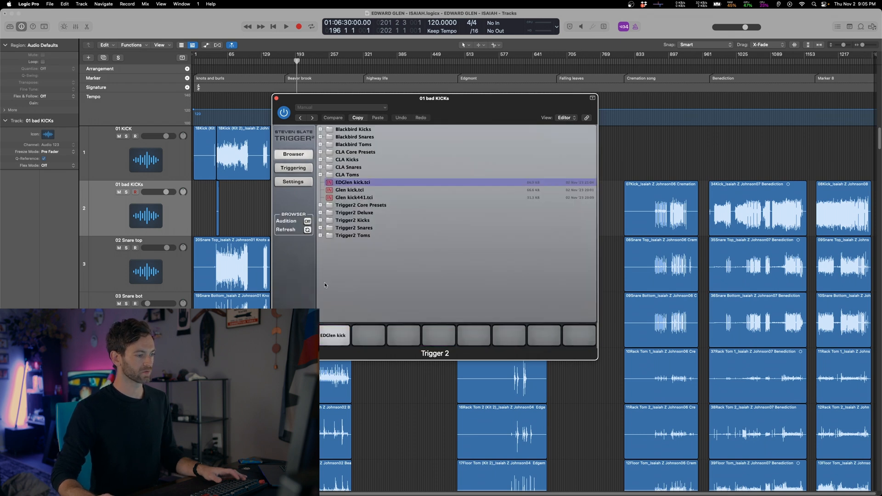
Show Trigger 2's triggering controls and audition the soloed 01 bad KICKs track in the Beaver brook section.
{"action": "left_click_drag", "start_coordinate": [421, 111], "coordinate": [630, 129]}
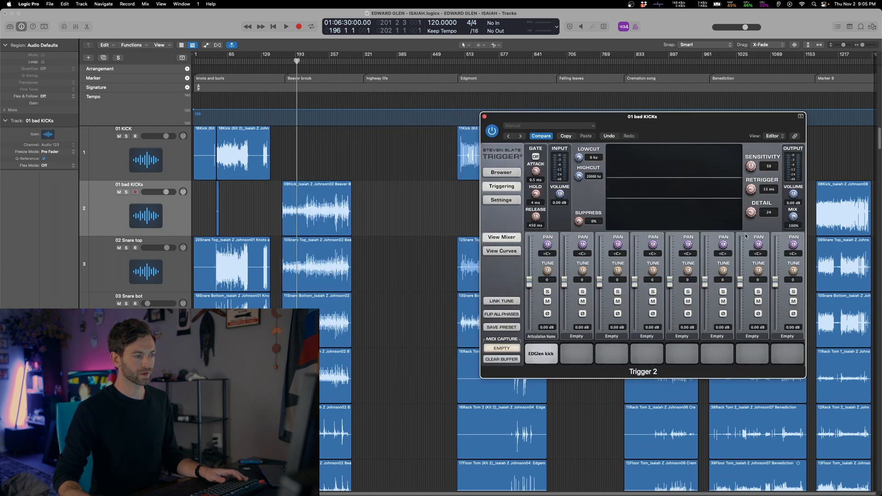
{"action": "key", "text": "super+Right"}
{"action": "key", "text": "super+Right"}
{"action": "key", "text": "super+Right"}
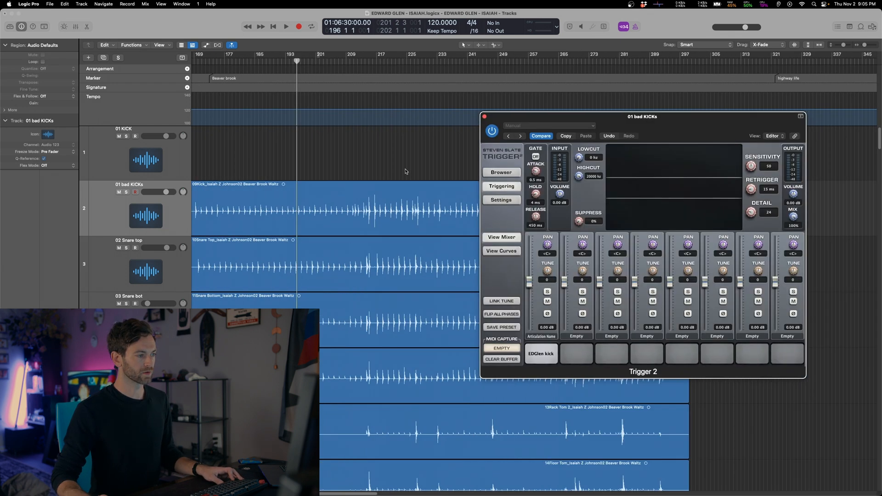
{"action": "scroll", "coordinate": [383, 121], "scroll_direction": "right", "scroll_amount": 3}
{"action": "left_click_drag", "start_coordinate": [302, 61], "coordinate": [306, 62]}
{"action": "key", "text": "space"}
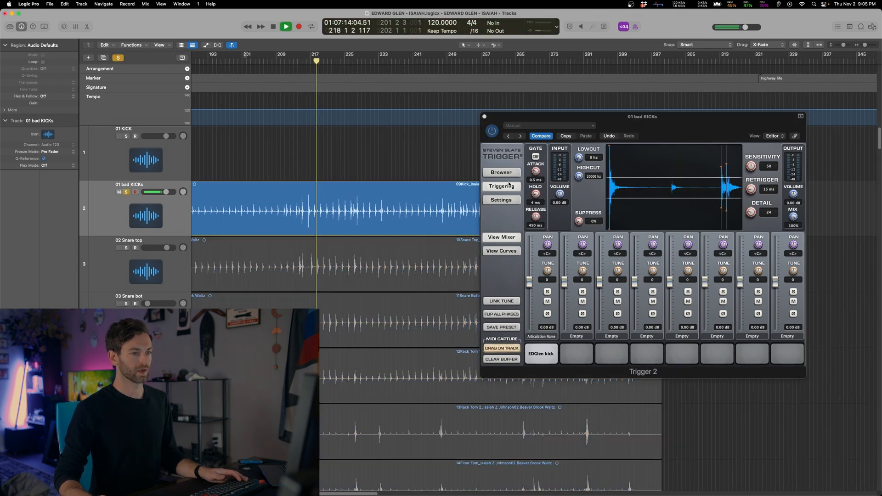
Set Trigger 2's retrigger time to 41 ms while auditioning the Beaver brook kick hits.
{"action": "scroll", "coordinate": [297, 182], "scroll_direction": "left", "scroll_amount": 5}
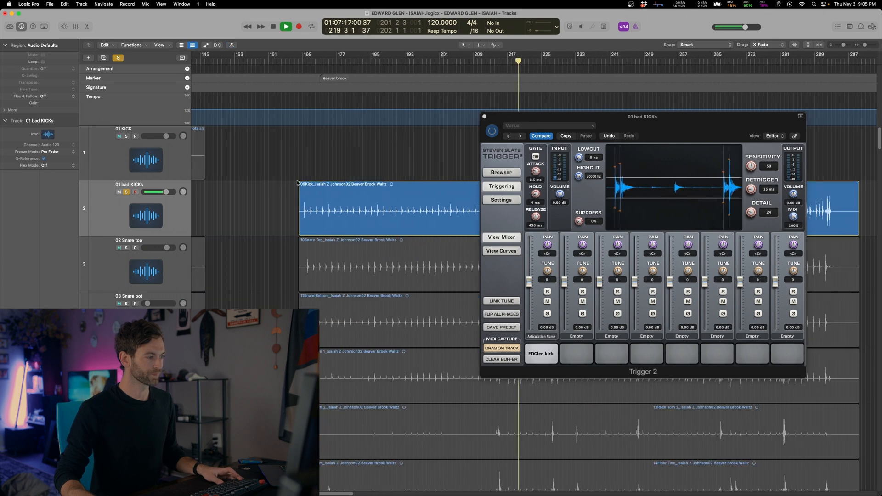
{"action": "scroll", "coordinate": [360, 157], "scroll_direction": "right", "scroll_amount": 10}
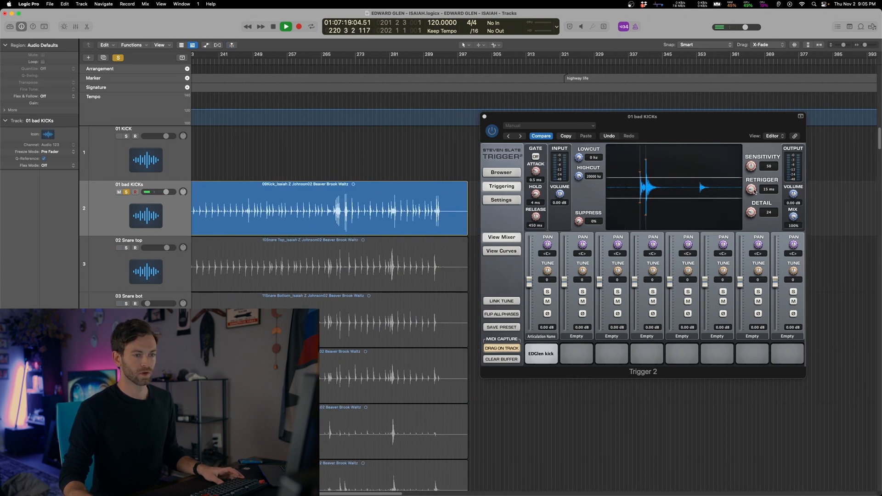
{"action": "left_click_drag", "start_coordinate": [755, 192], "coordinate": [759, 170]}
{"action": "key", "text": "super+Right"}
{"action": "key", "text": "super+Right"}
{"action": "key", "text": "super+Right"}
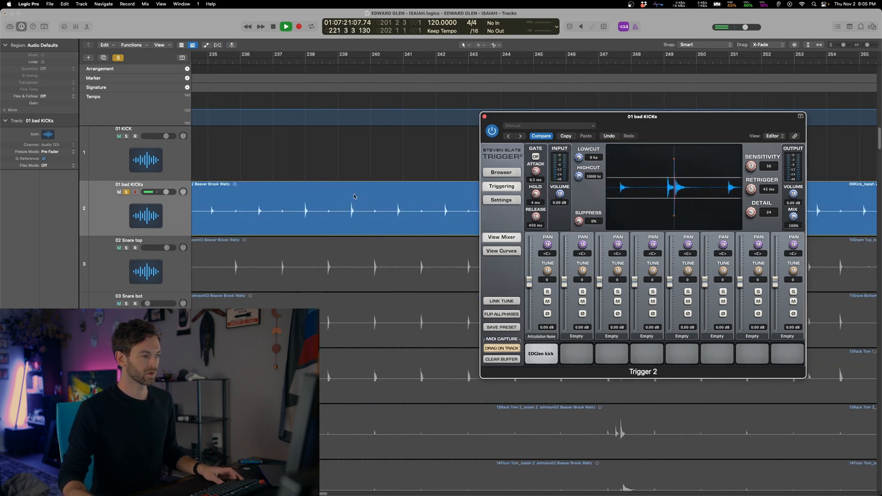
{"action": "scroll", "coordinate": [376, 191], "scroll_direction": "left", "scroll_amount": 10}
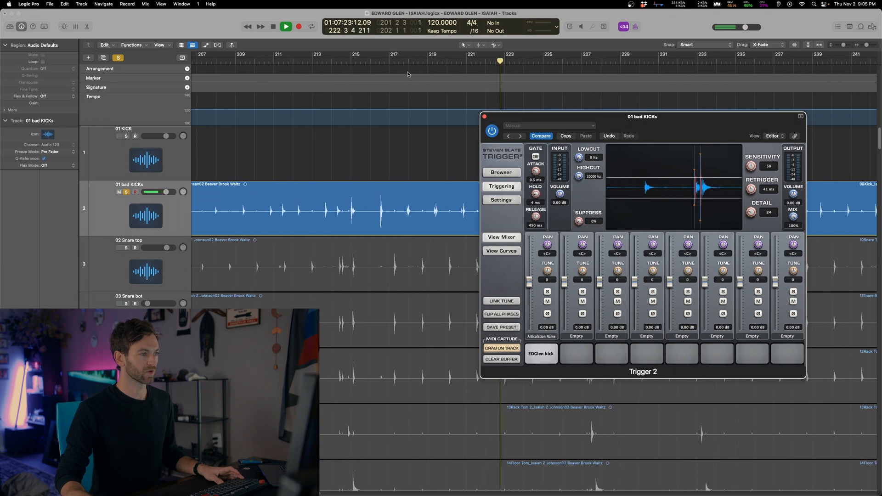
{"action": "scroll", "coordinate": [372, 172], "scroll_direction": "right", "scroll_amount": 4}
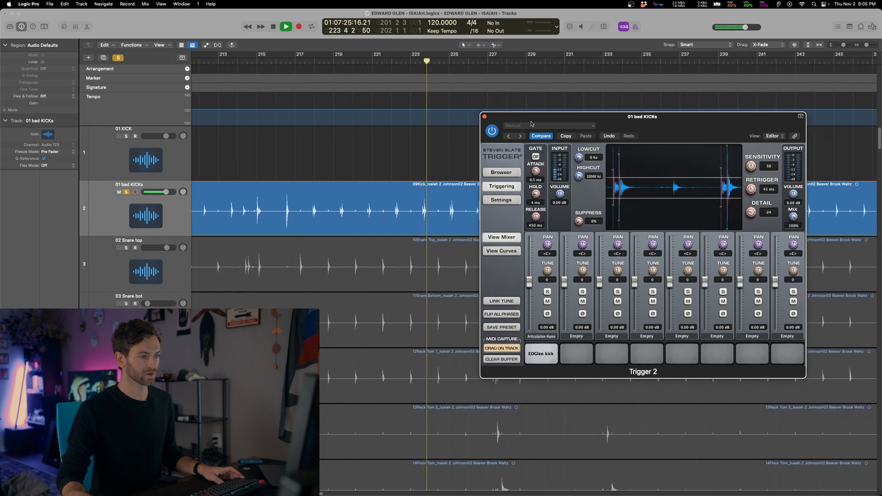
{"action": "key", "text": "space"}
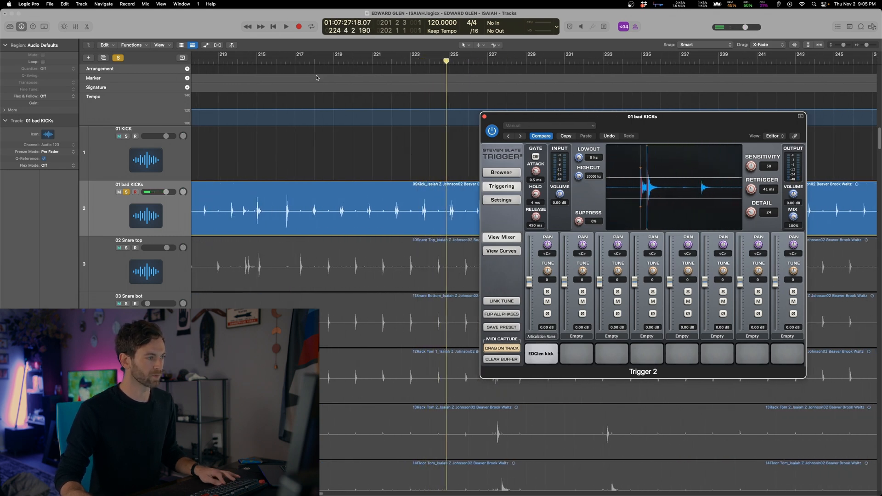
Set Trigger 2's low cut to 110 Hz, high cut to about 17.8 kHz, detail to 18 and input volume to 2.89 dB.
{"action": "key", "text": "space"}
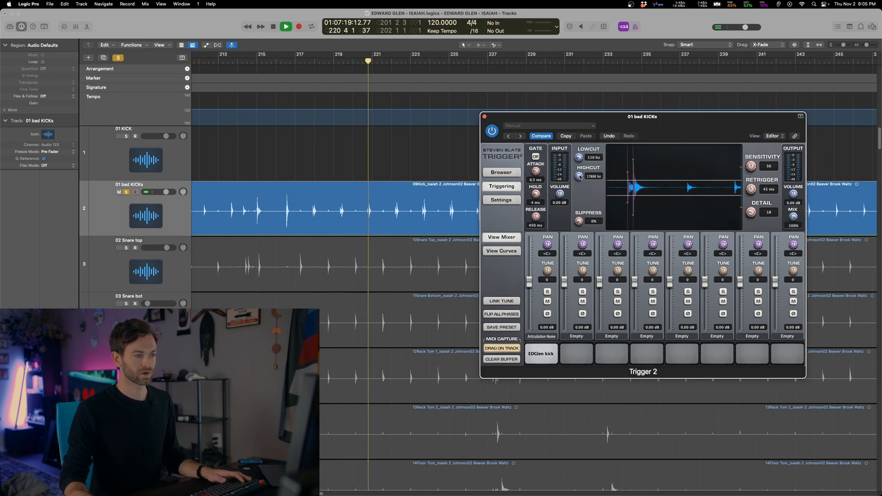
{"action": "left_click_drag", "start_coordinate": [580, 177], "coordinate": [580, 178]}
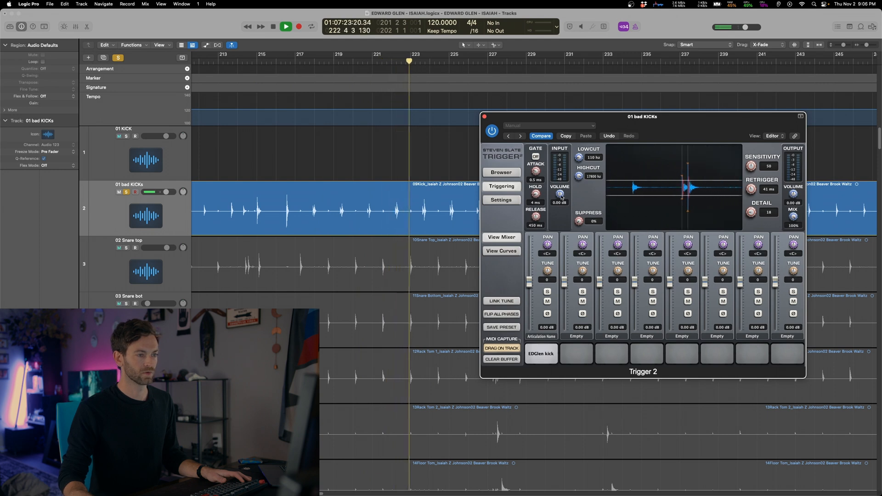
{"action": "left_click_drag", "start_coordinate": [561, 194], "coordinate": [564, 190]}
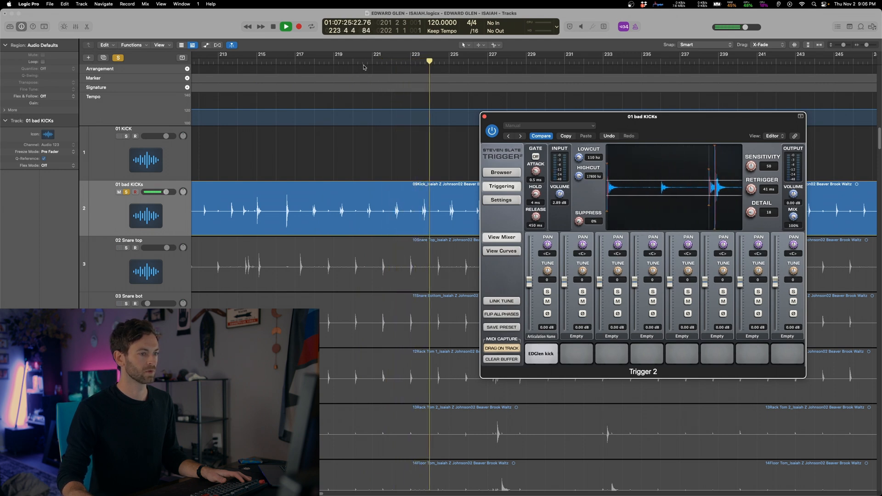
Lower Trigger 2's detail to 15 and replay the kick hits around bar 220 to check the triggering.
{"action": "left_click", "coordinate": [364, 68]}
{"action": "left_click", "coordinate": [366, 63]}
{"action": "left_click", "coordinate": [358, 63]}
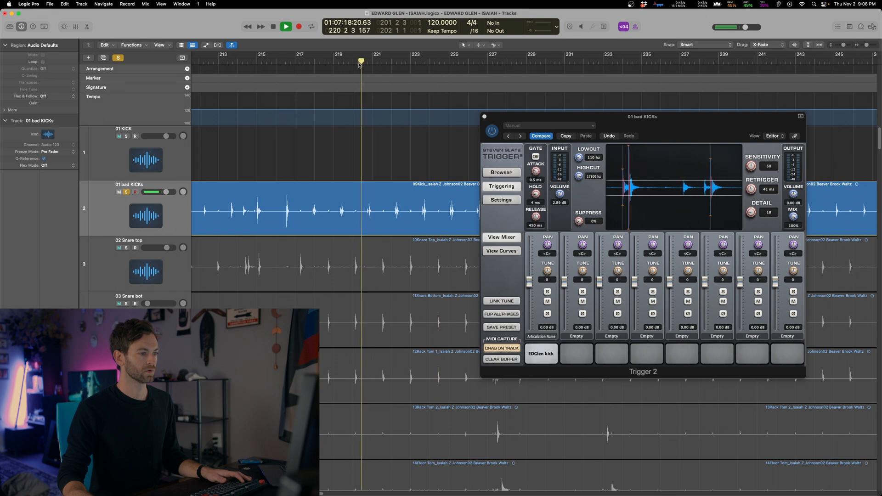
{"action": "key", "text": "space"}
{"action": "left_click_drag", "start_coordinate": [752, 214], "coordinate": [752, 217]}
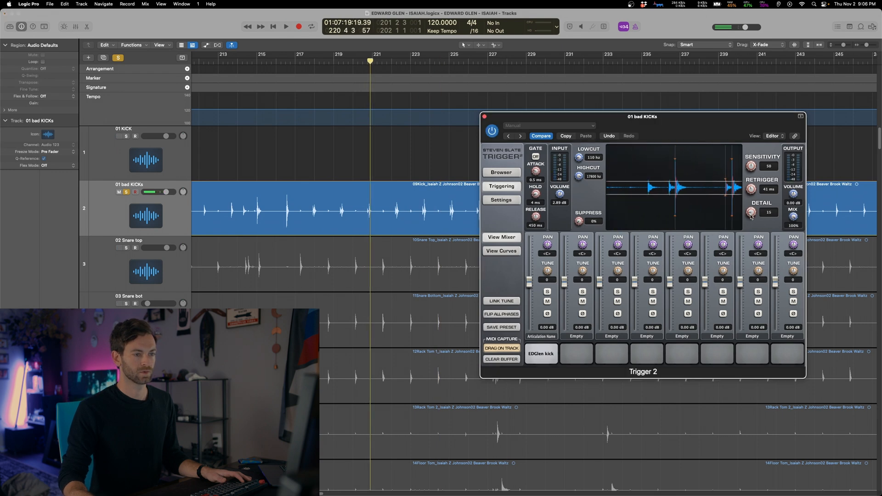
{"action": "left_click", "coordinate": [363, 63]}
{"action": "key", "text": "space"}
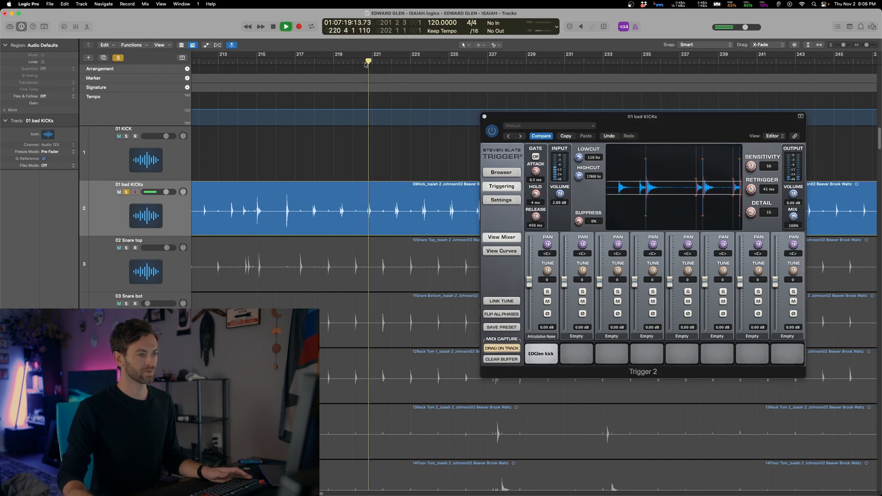
{"action": "left_click", "coordinate": [347, 63]}
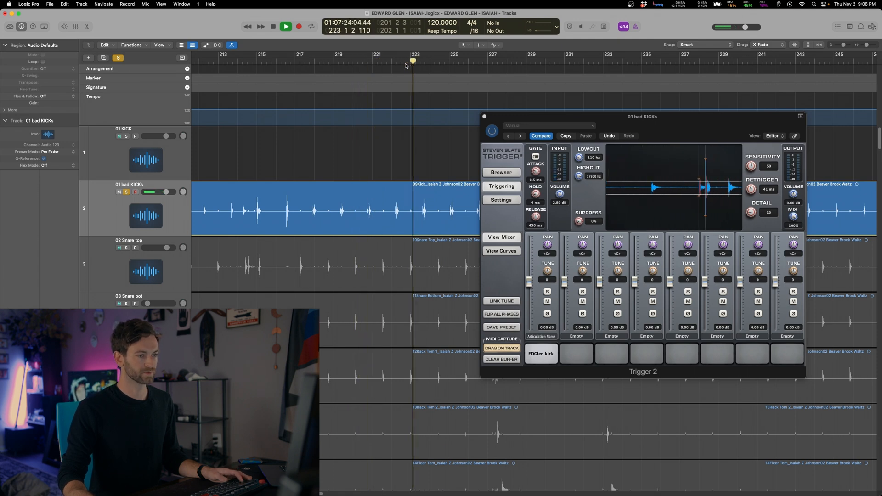
Move the Trigger 2 window clear of the kick waveform and audition the hits from about bar 227.
{"action": "left_click_drag", "start_coordinate": [610, 125], "coordinate": [527, 233]}
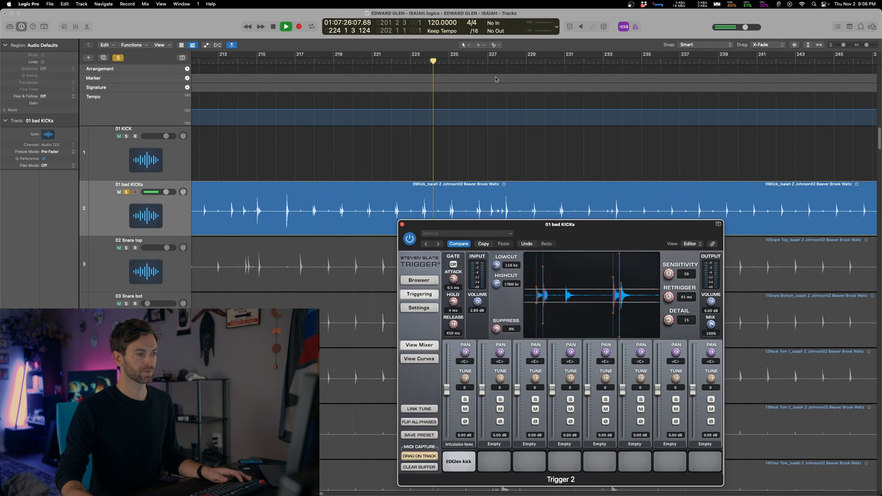
{"action": "left_click", "coordinate": [499, 64]}
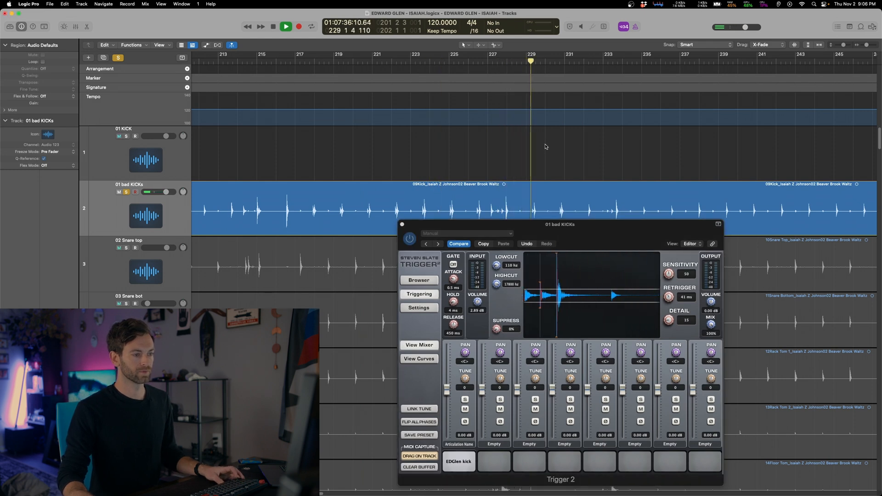
{"action": "key", "text": "space"}
Close Trigger 2, unsolo the 01 bad KICKs track and show the full album session.
{"action": "key", "text": "super+Left"}
{"action": "key", "text": "super+Left"}
{"action": "key", "text": "super+Left"}
{"action": "key", "text": "super+Left"}
{"action": "key", "text": "super+Left"}
{"action": "key", "text": "super+Left"}
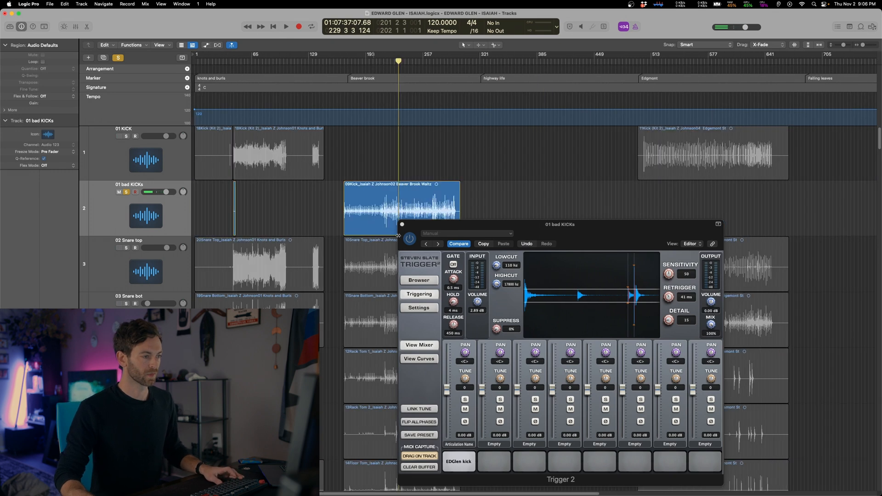
{"action": "left_click", "coordinate": [402, 226]}
{"action": "left_click", "coordinate": [126, 192]}
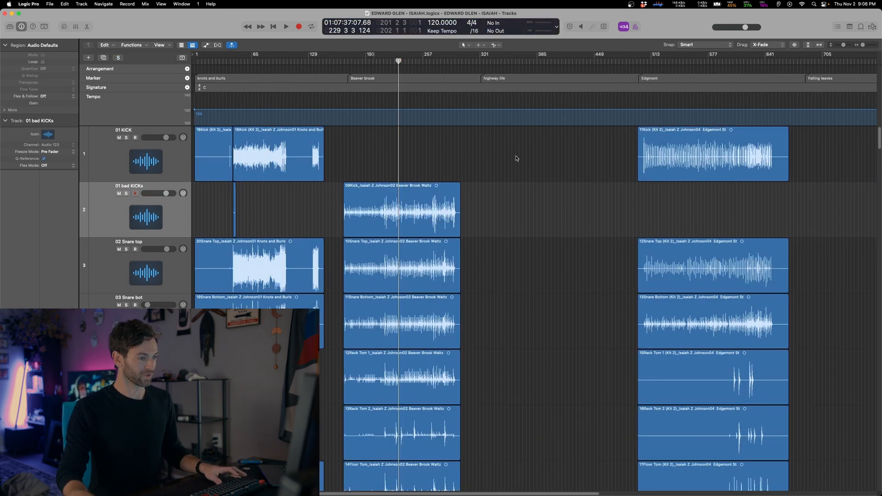
{"action": "key", "text": "super+Left"}
{"action": "scroll", "coordinate": [477, 196], "scroll_direction": "right", "scroll_amount": 1}
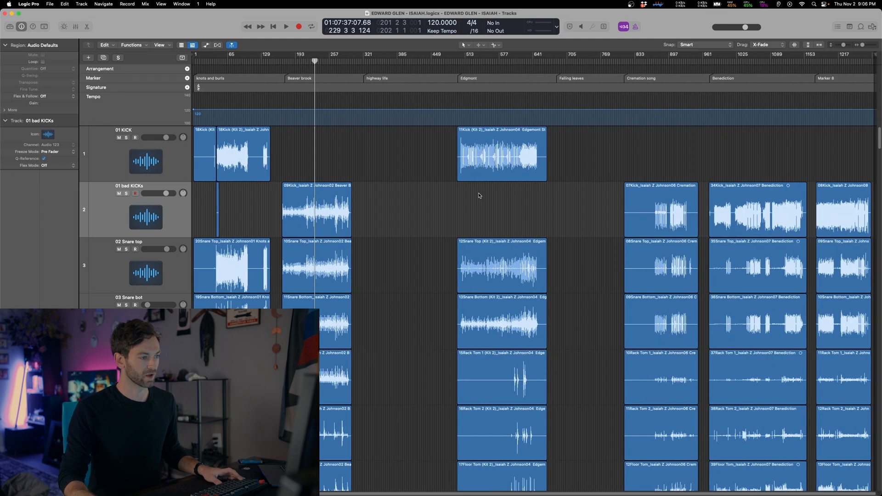
Delete the short leftover Knots and Burls kick region near bar 44 on the 01 bad KICKs track.
{"action": "scroll", "coordinate": [236, 210], "scroll_direction": "left", "scroll_amount": 1}
{"action": "left_click", "coordinate": [200, 174]}
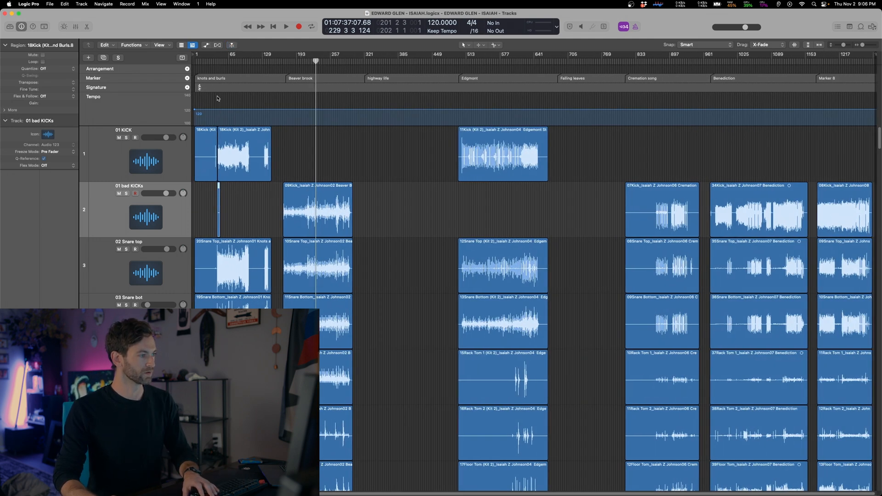
{"action": "key", "text": "BackSpace"}
Delete the opening Knots and Burls kick region and the tiny fragment at bar 44 on the 01 KICK track.
{"action": "left_click", "coordinate": [217, 62]}
{"action": "key", "text": "super+Right"}
{"action": "key", "text": "super+Right"}
{"action": "key", "text": "super+Right"}
{"action": "key", "text": "super+Right"}
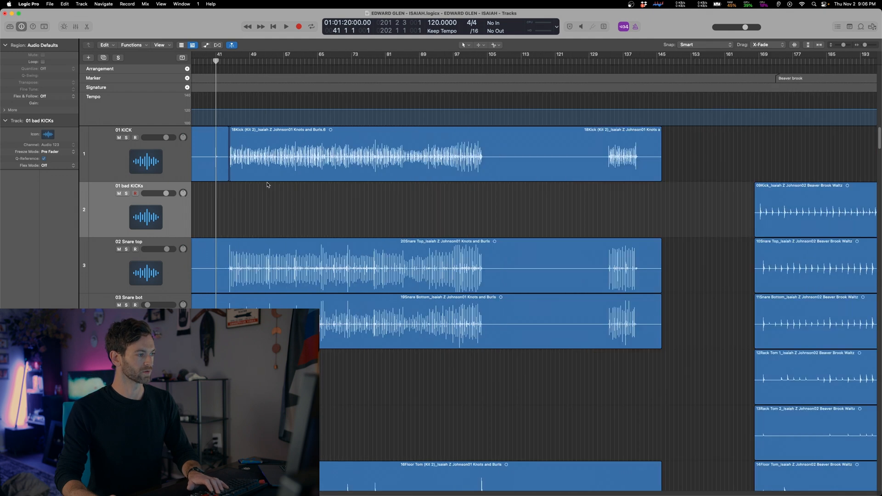
{"action": "key", "text": "super+Right"}
{"action": "key", "text": "super+Right"}
{"action": "key", "text": "super+Right"}
{"action": "key", "text": "super+Right"}
{"action": "key", "text": "super+Right"}
{"action": "key", "text": "super+Right"}
{"action": "key", "text": "super+Right"}
{"action": "key", "text": "super+Right"}
{"action": "key", "text": "super+Right"}
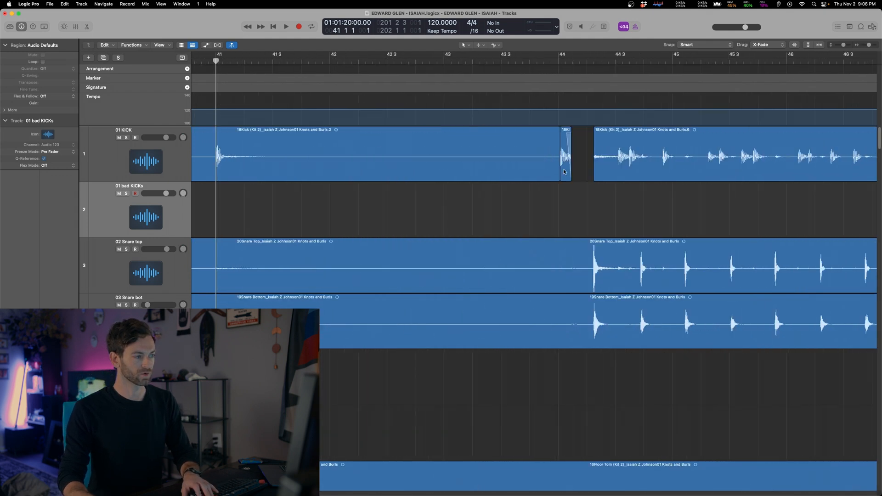
{"action": "left_click", "coordinate": [565, 172]}
{"action": "key", "text": "BackSpace"}
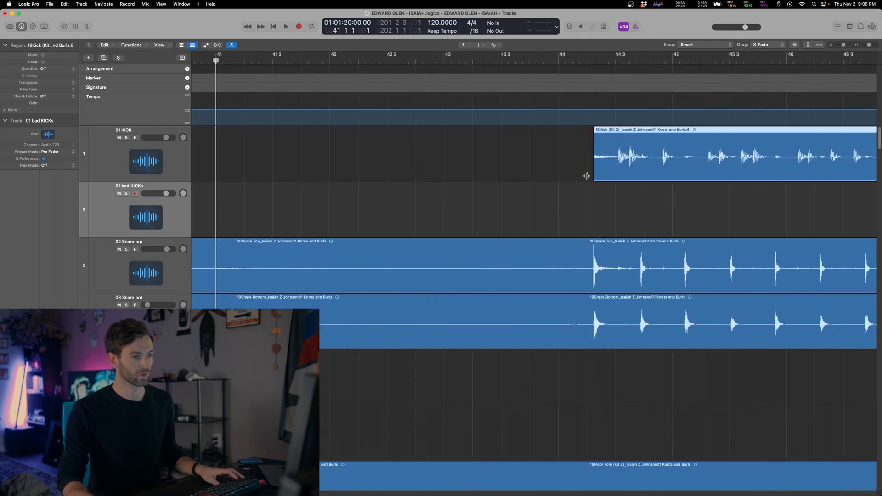
Extend the start of the remaining Knots and Burls region on 01 KICK back to bar 1.
{"action": "left_click_drag", "start_coordinate": [587, 177], "coordinate": [290, 185]}
{"action": "key", "text": "super+Left"}
{"action": "key", "text": "super+Left"}
{"action": "key", "text": "super+Left"}
{"action": "key", "text": "super+Left"}
{"action": "key", "text": "super+Left"}
{"action": "key", "text": "super+Left"}
{"action": "scroll", "coordinate": [331, 184], "scroll_direction": "left", "scroll_amount": 5}
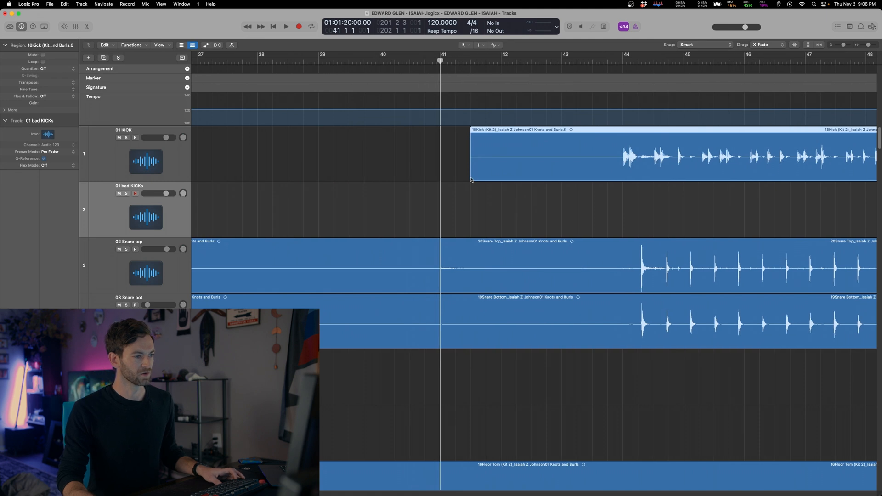
{"action": "left_click_drag", "start_coordinate": [471, 180], "coordinate": [170, 185]}
{"action": "scroll", "coordinate": [326, 198], "scroll_direction": "left", "scroll_amount": 10}
{"action": "key", "text": "super+Left"}
{"action": "key", "text": "super+Left"}
{"action": "key", "text": "super+Left"}
{"action": "key", "text": "super+Left"}
{"action": "key", "text": "super+Left"}
{"action": "key", "text": "super+Left"}
{"action": "key", "text": "super+Left"}
{"action": "key", "text": "super+Left"}
{"action": "key", "text": "super+Left"}
{"action": "key", "text": "super+Left"}
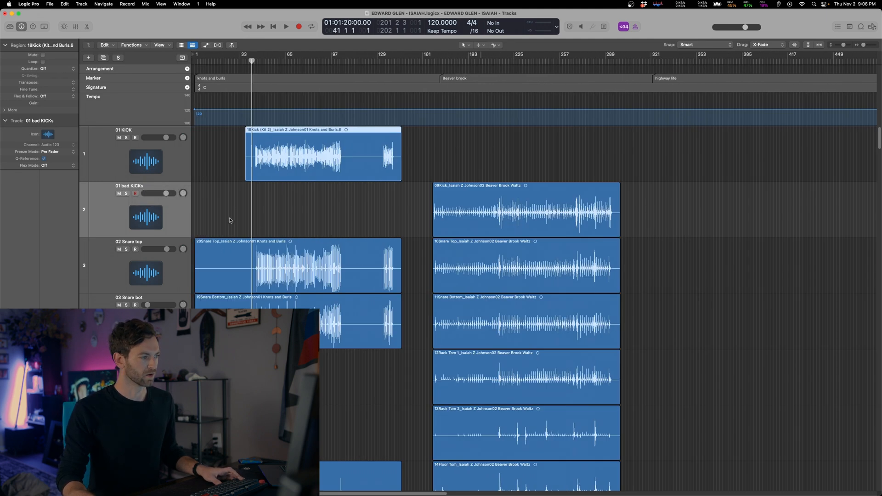
{"action": "left_click_drag", "start_coordinate": [246, 179], "coordinate": [194, 182]}
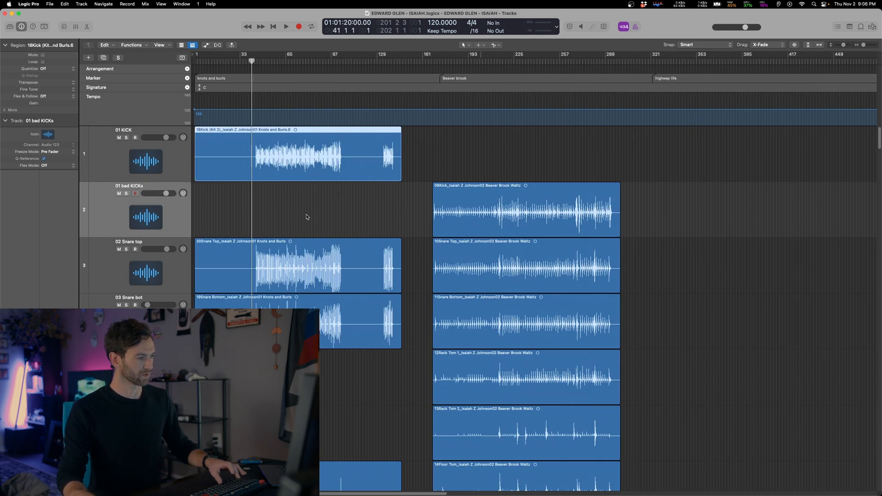
Play the Beaver brook section from about bar 192 with solo mode on and view Trigger 2 on 01 bad KICKs.
{"action": "left_click", "coordinate": [268, 207], "text": "shift"}
{"action": "key", "text": "super+Right"}
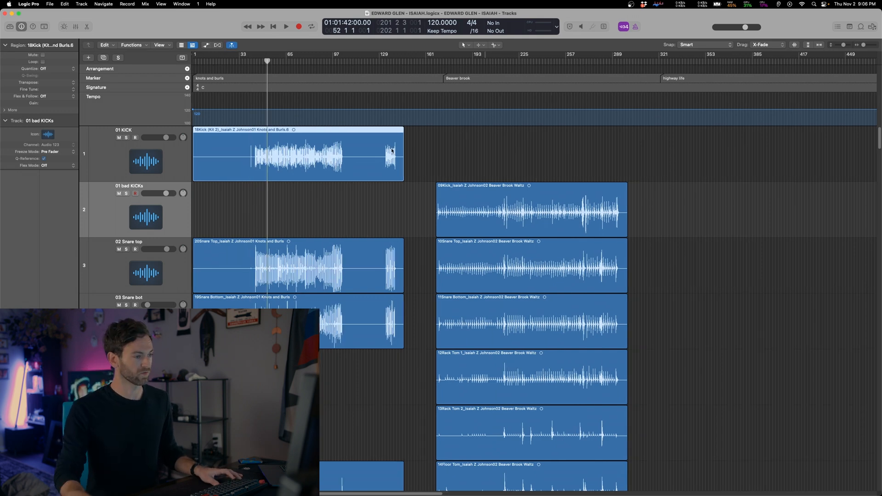
{"action": "left_click", "coordinate": [470, 155], "text": "shift"}
{"action": "key", "text": "space"}
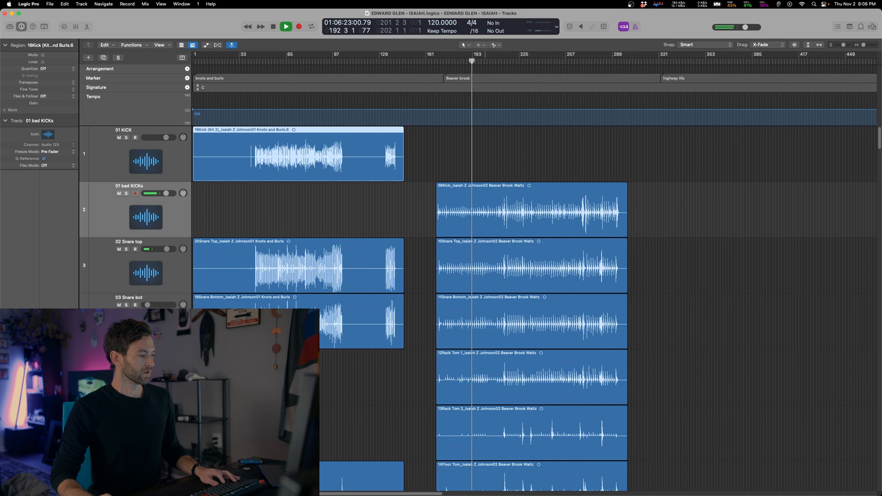
{"action": "key", "text": "ctrl+s"}
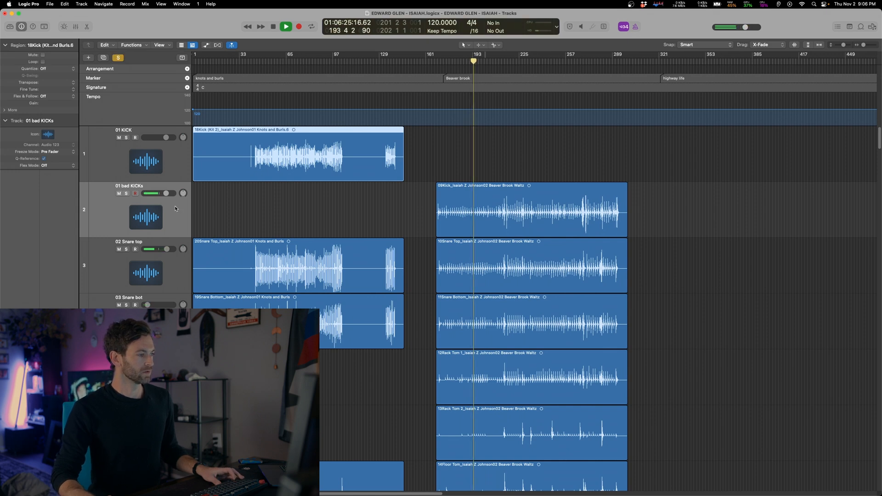
{"action": "key", "text": "v"}
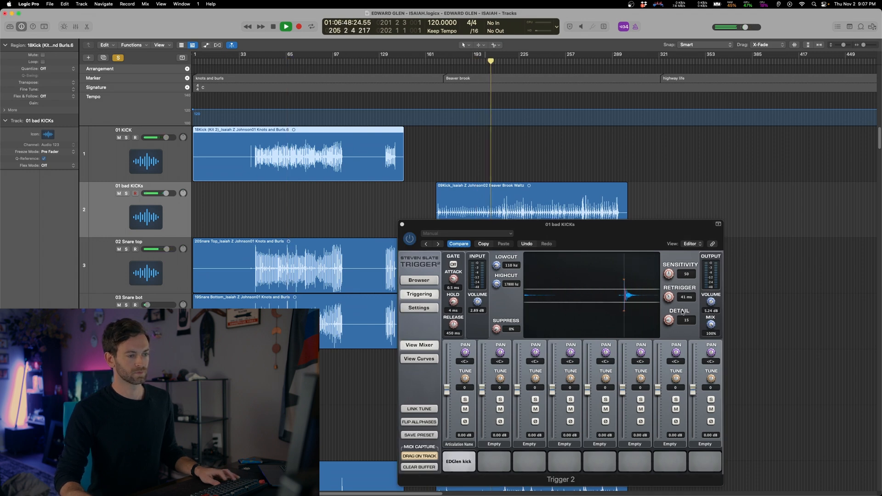
{"action": "key", "text": "space"}
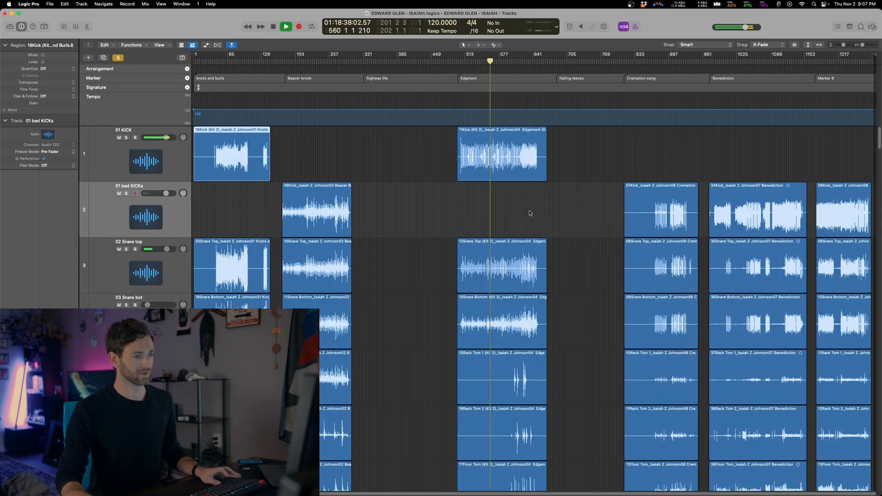
Compare the kick sound across songs by playing the Cremation song at about bar 913 and Benediction at about bar 1039.
{"action": "left_click", "coordinate": [662, 159]}
{"action": "left_click", "coordinate": [678, 156]}
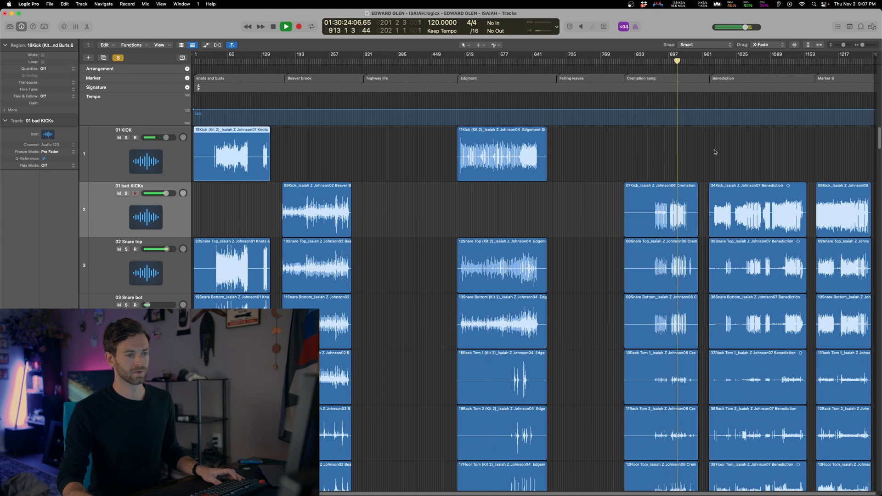
{"action": "left_click", "coordinate": [745, 150]}
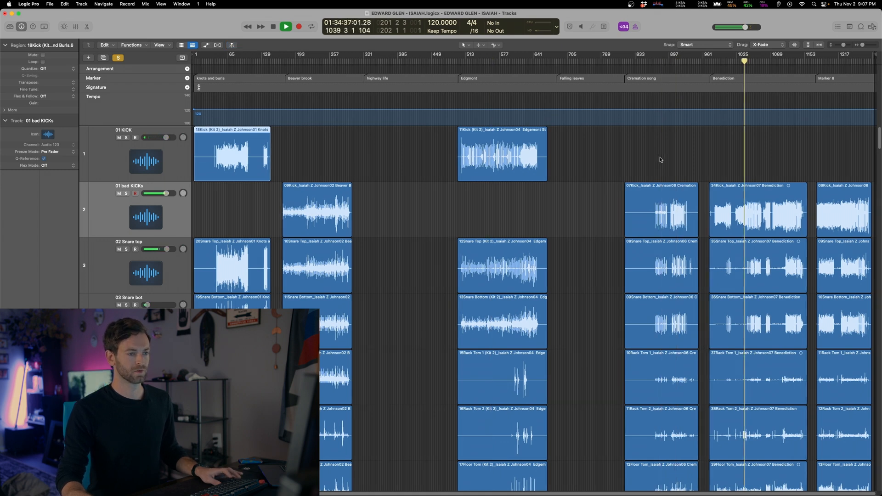
{"action": "key", "text": "space"}
{"action": "left_click", "coordinate": [405, 211]}
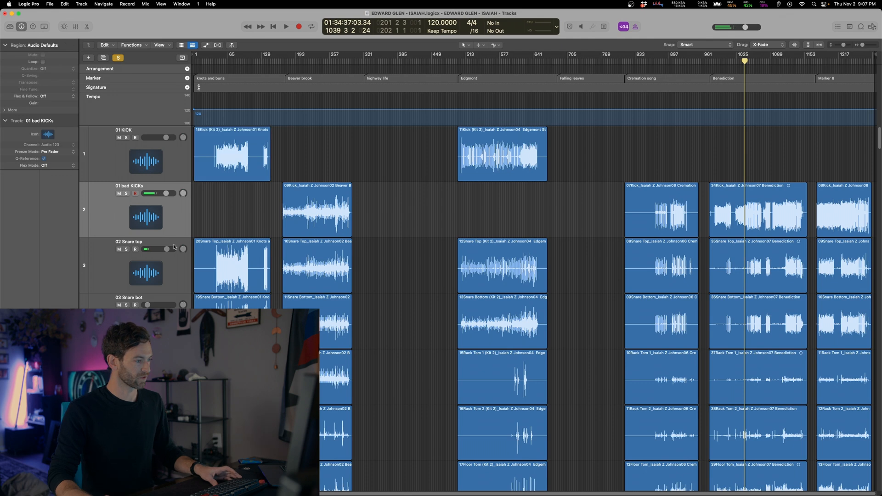
Solo the 02 Snare top track and play it within Knots and burls.
{"action": "left_click", "coordinate": [126, 250]}
{"action": "left_click", "coordinate": [230, 208]}
{"action": "key", "text": "space"}
{"action": "key", "text": "super+Right"}
{"action": "key", "text": "super+Right"}
{"action": "key", "text": "super+Right"}
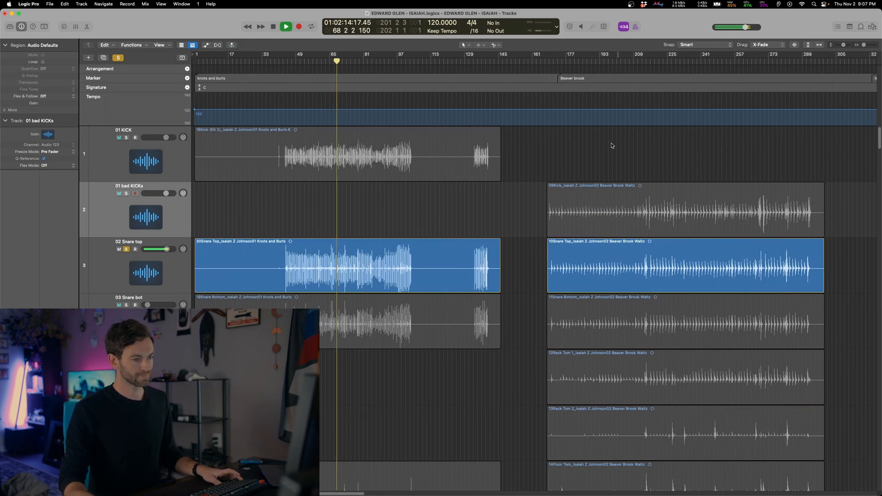
Audition the soloed top snare in Beaver brook from about bar 207 and in Edgmont from about bar 548.
{"action": "left_click", "coordinate": [628, 144]}
{"action": "scroll", "coordinate": [596, 165], "scroll_direction": "right", "scroll_amount": 5}
{"action": "scroll", "coordinate": [532, 167], "scroll_direction": "right", "scroll_amount": 4}
{"action": "scroll", "coordinate": [532, 166], "scroll_direction": "down", "scroll_amount": 3}
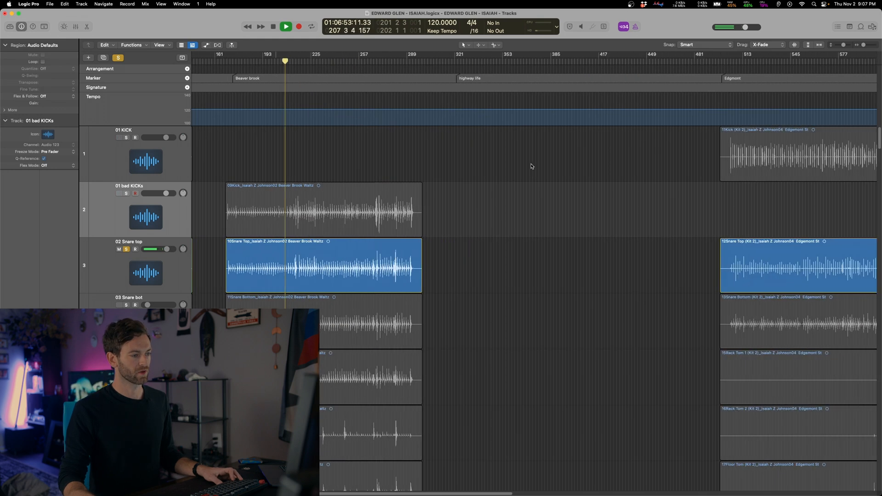
{"action": "scroll", "coordinate": [532, 166], "scroll_direction": "up", "scroll_amount": 2}
{"action": "scroll", "coordinate": [532, 166], "scroll_direction": "down", "scroll_amount": 5}
{"action": "scroll", "coordinate": [532, 166], "scroll_direction": "left", "scroll_amount": 1}
{"action": "left_click", "coordinate": [626, 216]}
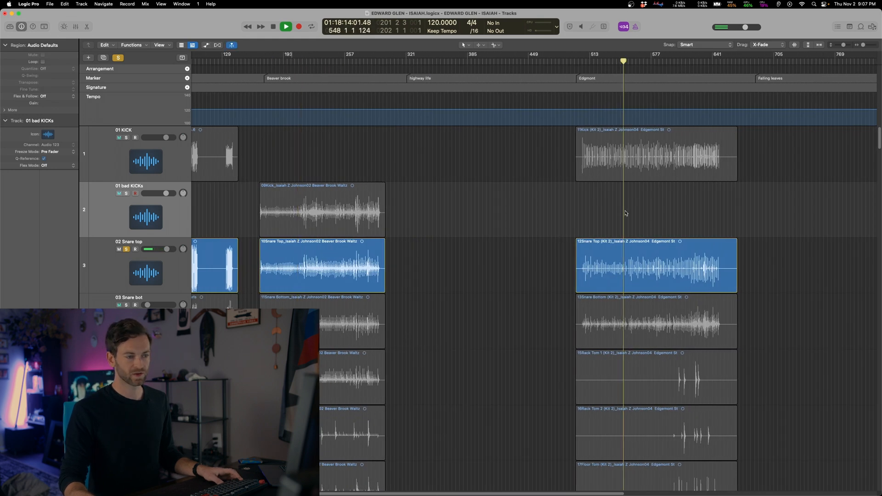
{"action": "scroll", "coordinate": [626, 214], "scroll_direction": "right", "scroll_amount": 6}
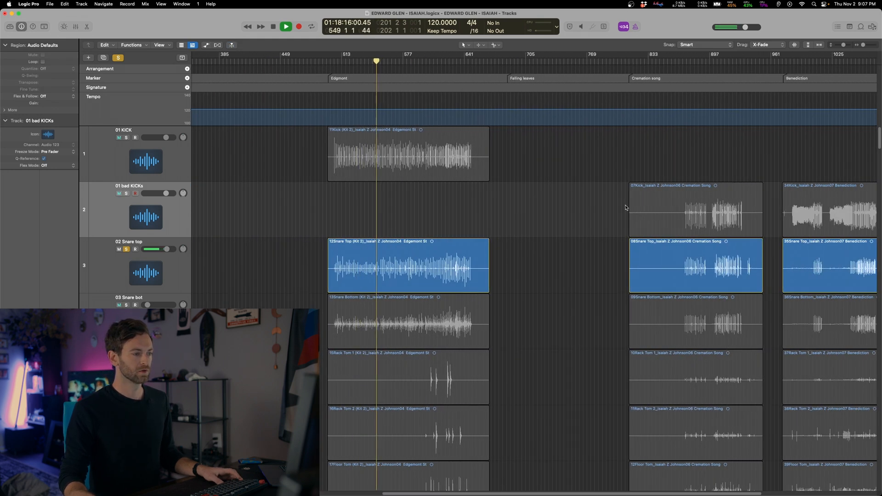
Audition the soloed top snare in the Cremation song, Benediction and the Marker 8 song, and stop playback.
{"action": "left_click", "coordinate": [696, 157]}
{"action": "scroll", "coordinate": [675, 168], "scroll_direction": "right", "scroll_amount": 5}
{"action": "left_click", "coordinate": [653, 162]}
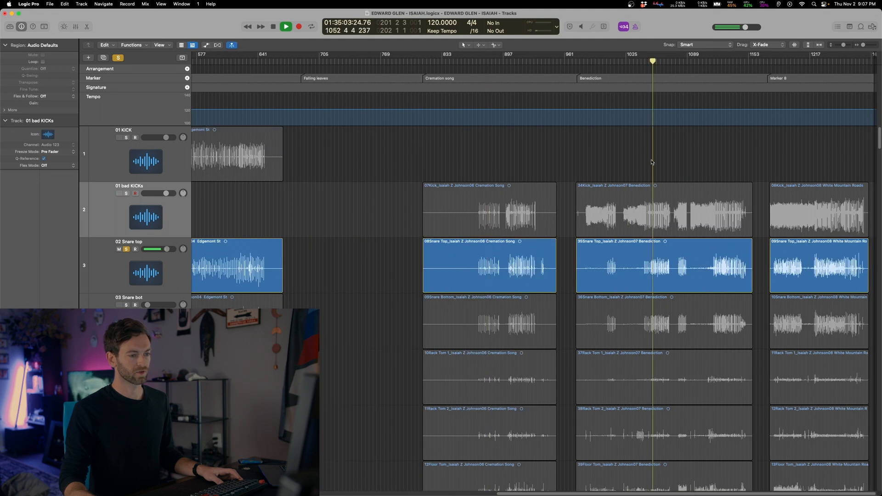
{"action": "left_click", "coordinate": [725, 140]}
{"action": "left_click", "coordinate": [826, 146]}
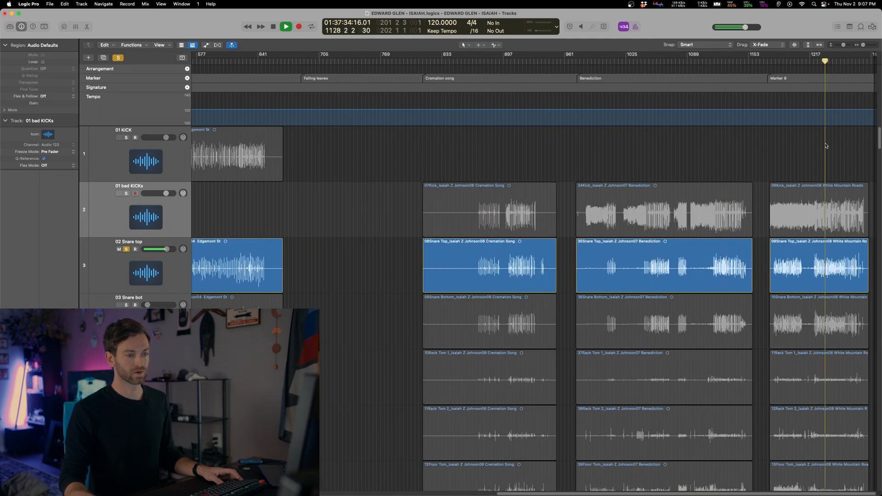
{"action": "key", "text": "space"}
{"action": "scroll", "coordinate": [297, 236], "scroll_direction": "left", "scroll_amount": 15}
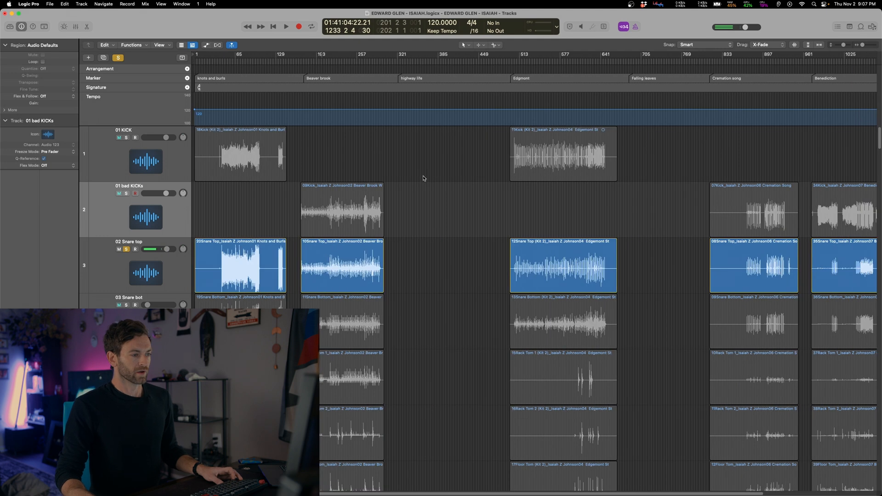
Duplicate the 02 Snare top track with its settings, placing the empty copy directly below it.
{"action": "left_click", "coordinate": [172, 267]}
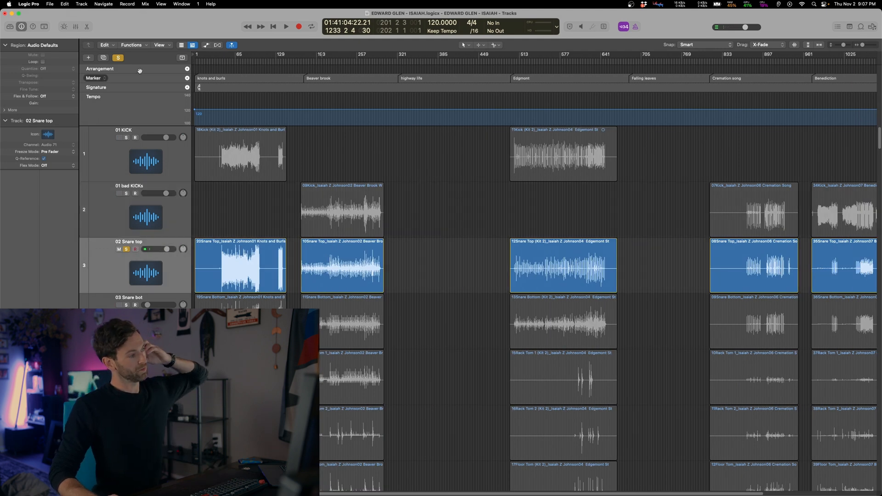
{"action": "left_click", "coordinate": [103, 58]}
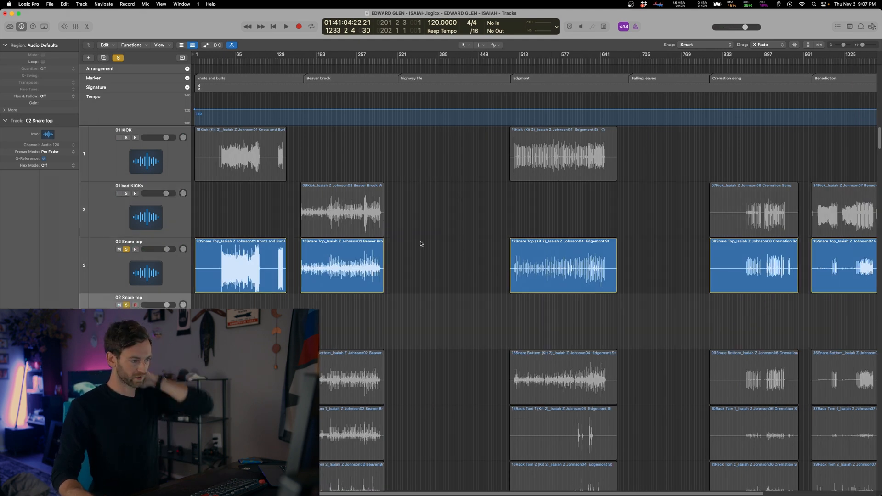
{"action": "scroll", "coordinate": [489, 338], "scroll_direction": "down", "scroll_amount": 3}
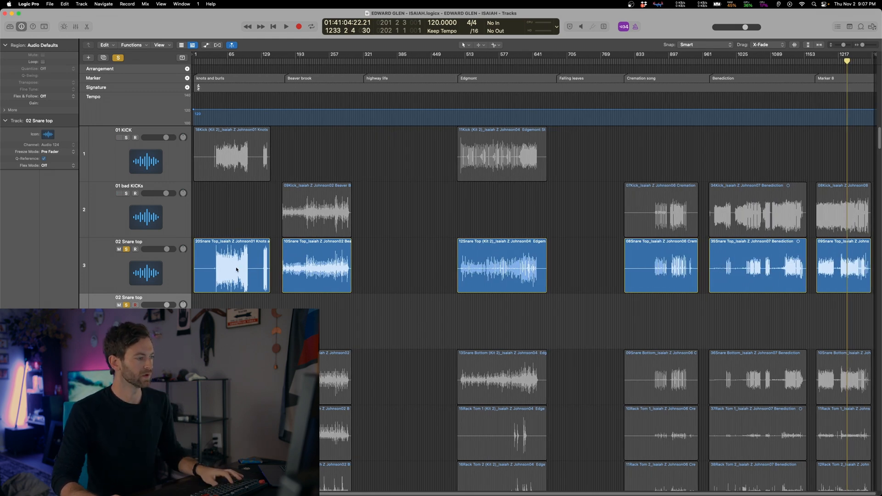
Compare the top snare in Knots and burls with the Cremation song at about bar 882.
{"action": "left_click", "coordinate": [233, 207]}
{"action": "key", "text": "space"}
{"action": "left_click", "coordinate": [661, 275]}
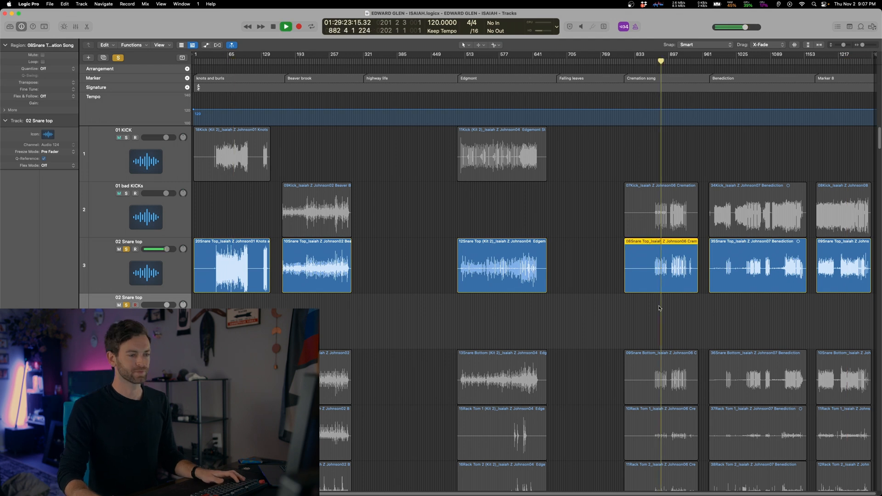
{"action": "left_click", "coordinate": [652, 312]}
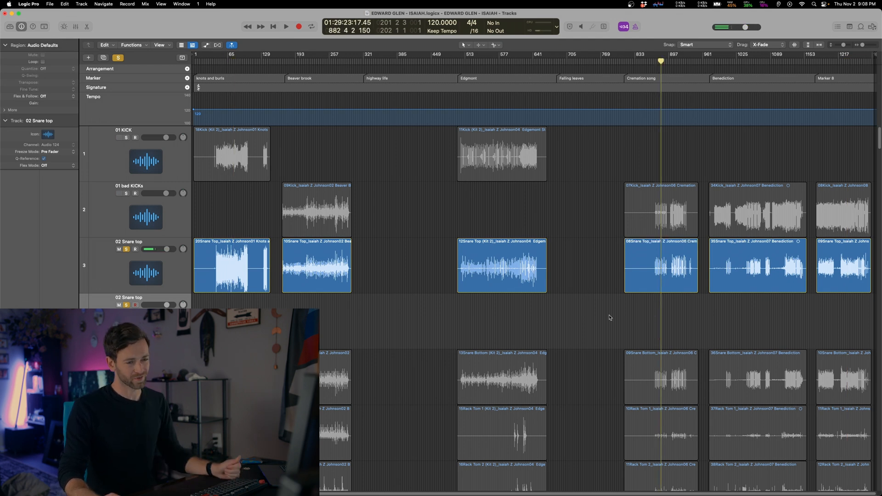
{"action": "scroll", "coordinate": [568, 328], "scroll_direction": "left", "scroll_amount": 1}
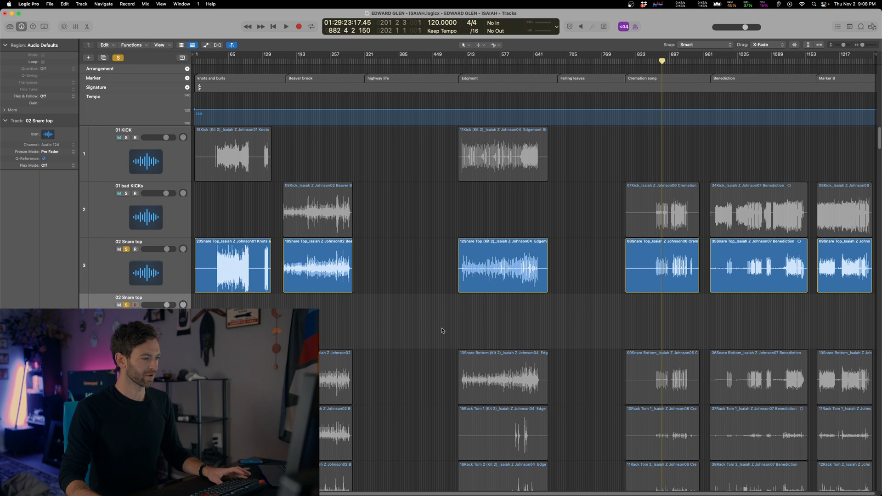
{"action": "left_click_drag", "start_coordinate": [315, 316], "coordinate": [860, 271]}
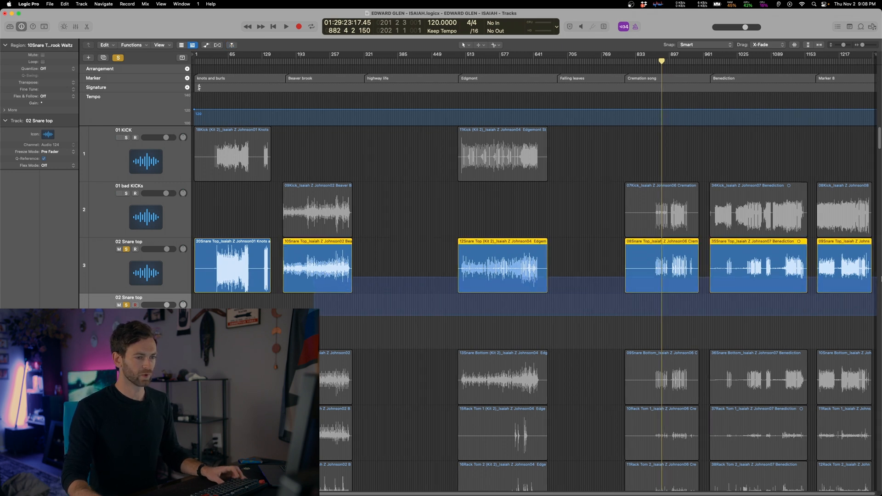
{"action": "key", "text": "ctrl+n"}
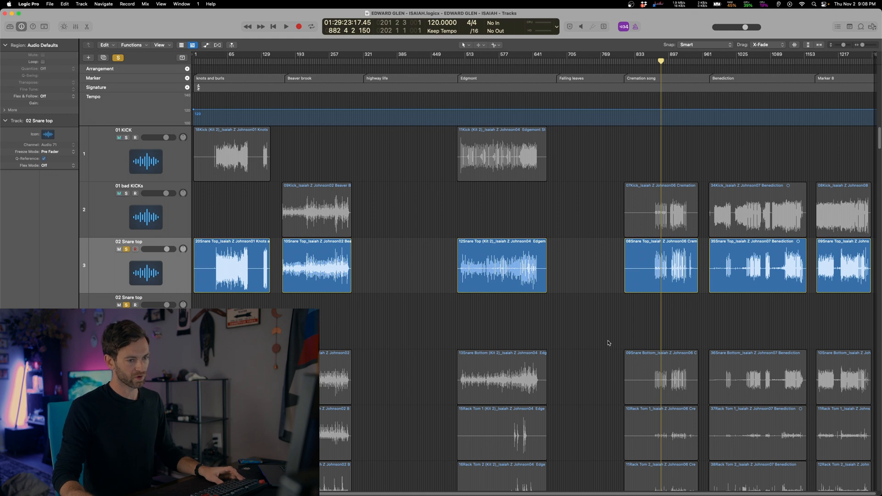
Start Drum Replacement/Doubling on the original 02 Snare top track and bring its waveform and the trigger notes into view.
{"action": "scroll", "coordinate": [608, 343], "scroll_direction": "down", "scroll_amount": 1}
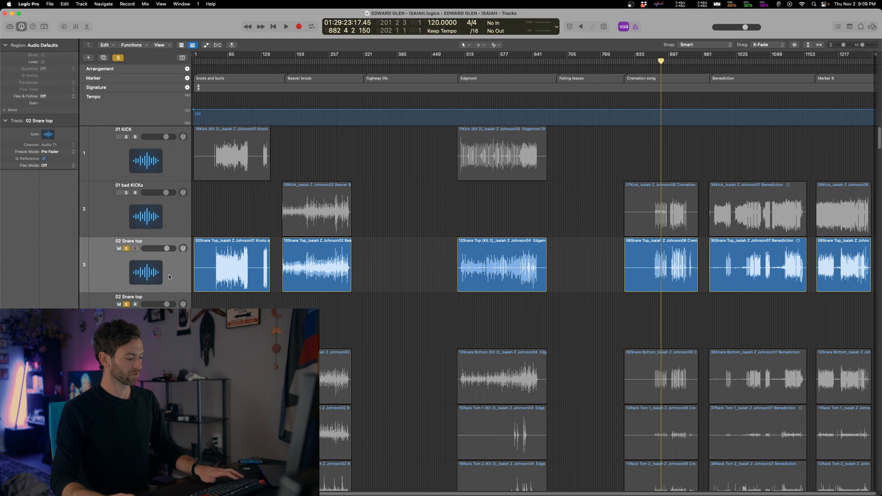
{"action": "key", "text": "ctrl+d"}
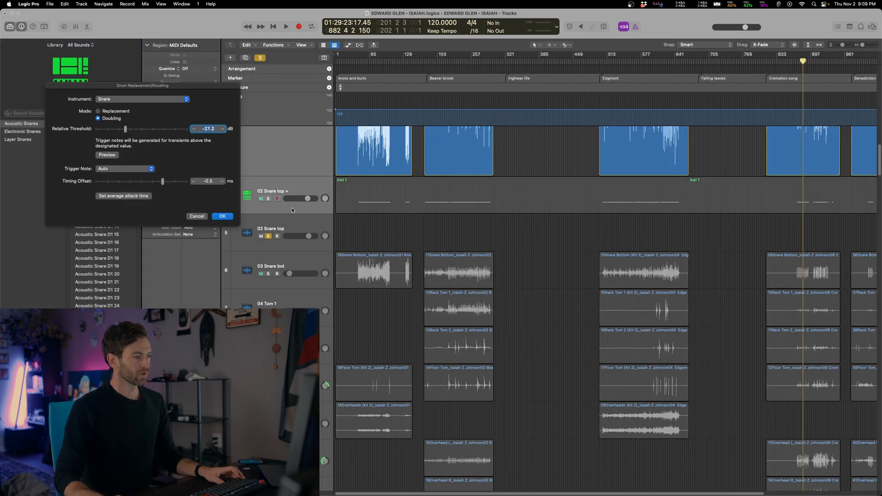
{"action": "scroll", "coordinate": [293, 210], "scroll_direction": "up", "scroll_amount": 9}
{"action": "scroll", "coordinate": [293, 211], "scroll_direction": "down", "scroll_amount": 1}
Play Knots and burls from about bar 60 to check the trigger notes against the snare hits, and unsolo 02 Snare top.
{"action": "left_click", "coordinate": [364, 63]}
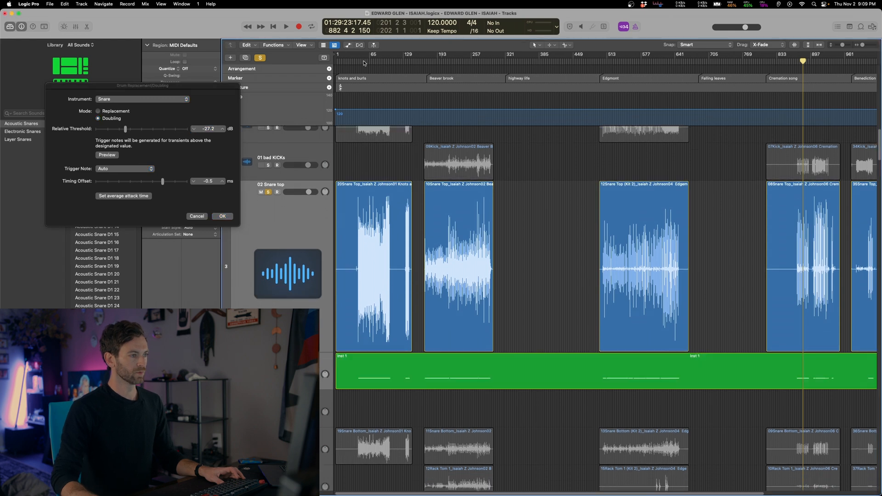
{"action": "left_click", "coordinate": [367, 63]}
{"action": "key", "text": "space"}
{"action": "key", "text": "super+Right"}
{"action": "key", "text": "super+Right"}
{"action": "key", "text": "super+Right"}
{"action": "key", "text": "super+Right"}
{"action": "key", "text": "super+Right"}
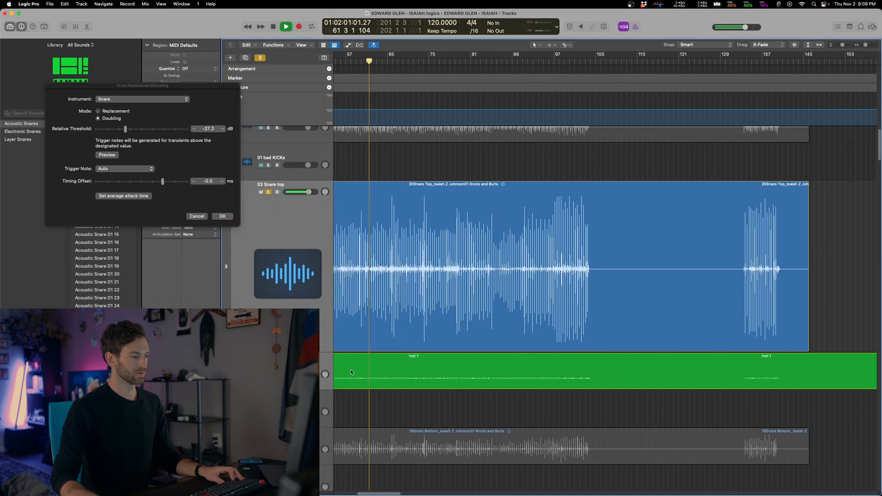
{"action": "left_click", "coordinate": [269, 192]}
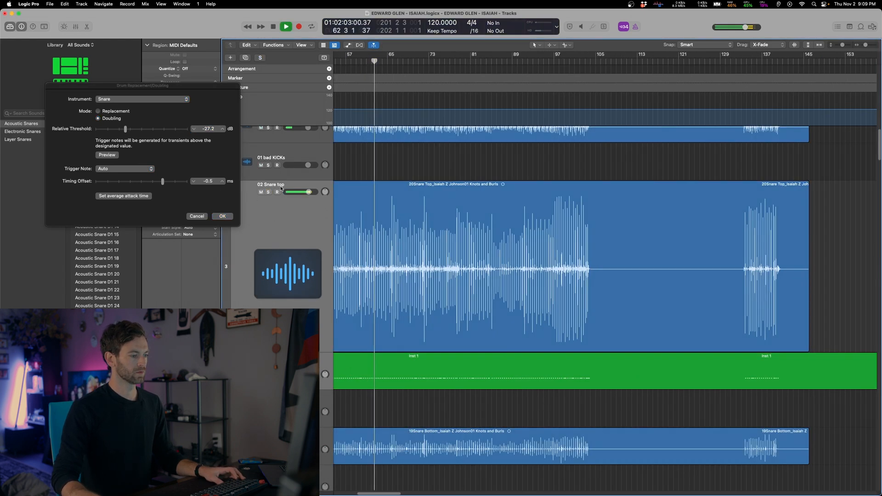
Solo 02 Snare top again to compare its hits with the trigger notes up to about bar 71, and unsolo it.
{"action": "key", "text": "s"}
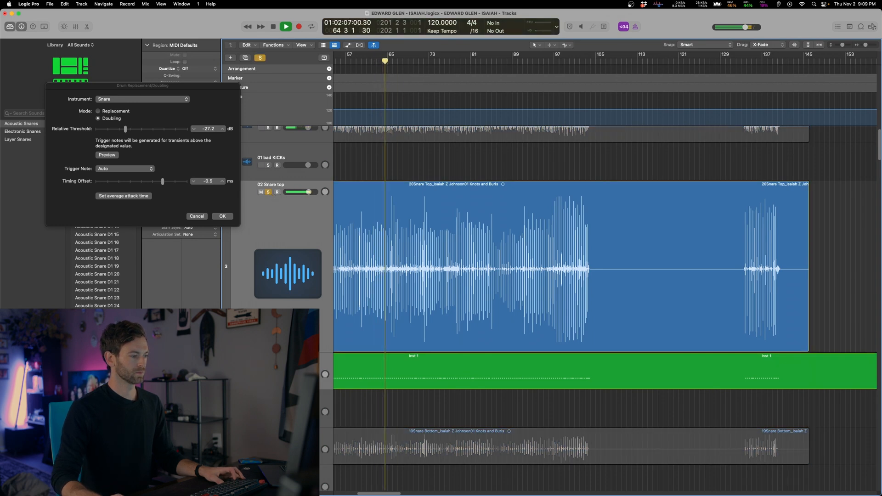
{"action": "left_click", "coordinate": [265, 190]}
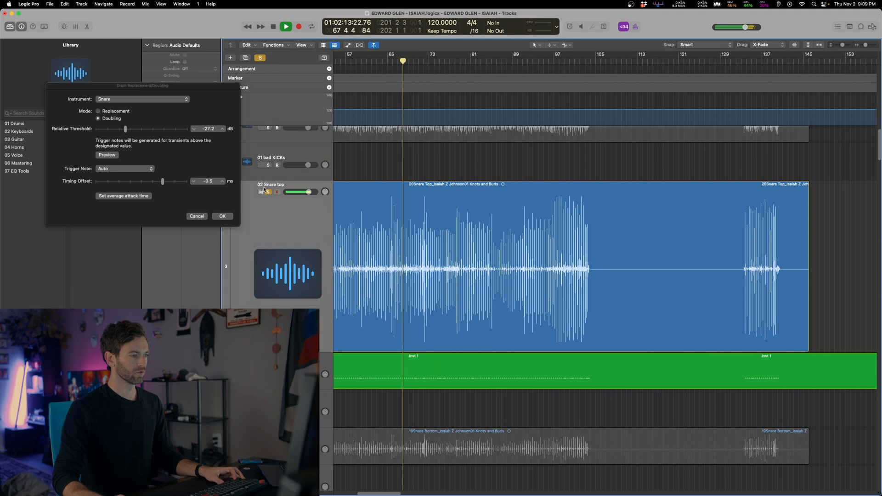
{"action": "left_click", "coordinate": [261, 192]}
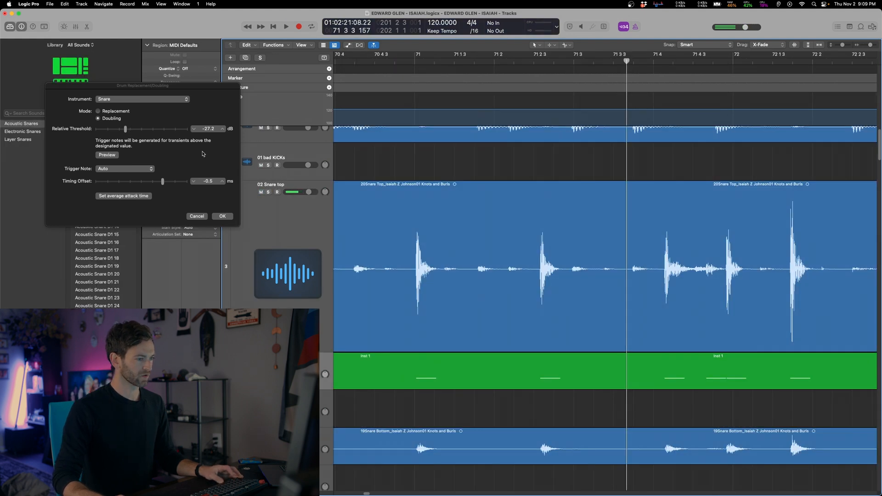
{"action": "scroll", "coordinate": [539, 260], "scroll_direction": "down", "scroll_amount": 10}
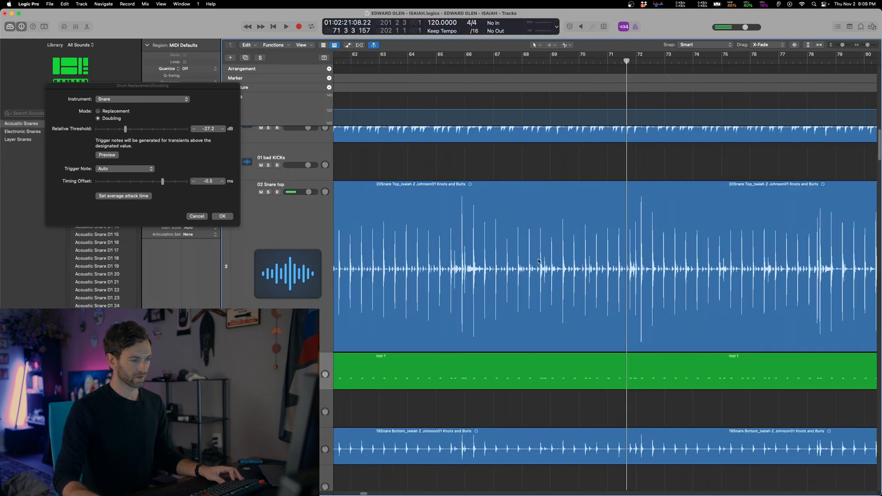
{"action": "scroll", "coordinate": [538, 259], "scroll_direction": "right", "scroll_amount": 2}
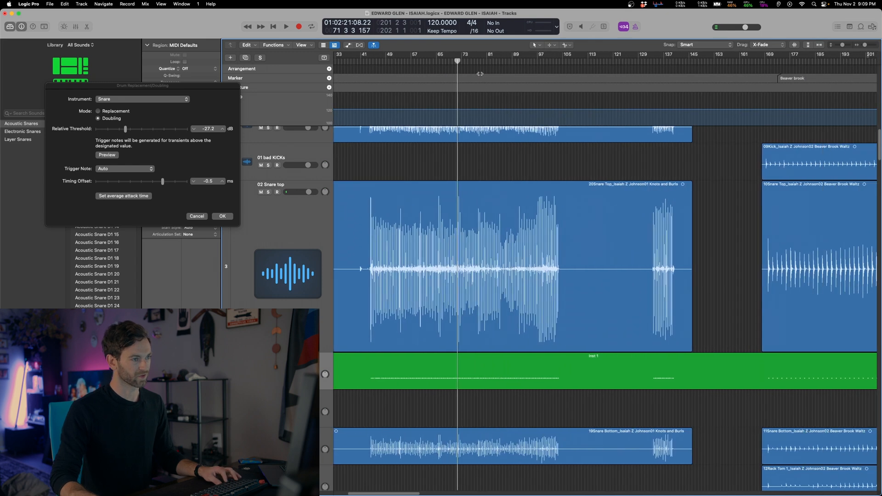
Play Knots and burls around bar 84 and examine the trigger notes closely against the soft and loud snare hits.
{"action": "left_click_drag", "start_coordinate": [488, 63], "coordinate": [496, 62]}
{"action": "key", "text": "space"}
{"action": "key", "text": "super+Right"}
{"action": "key", "text": "super+Right"}
{"action": "key", "text": "super+Right"}
{"action": "key", "text": "super+Right"}
{"action": "key", "text": "super+Right"}
{"action": "key", "text": "super+Right"}
{"action": "key", "text": "super+Right"}
{"action": "key", "text": "super+Right"}
{"action": "key", "text": "super+Right"}
{"action": "key", "text": "super+Right"}
{"action": "key", "text": "super+Right"}
{"action": "key", "text": "super+Right"}
{"action": "key", "text": "super+Right"}
{"action": "key", "text": "super+Right"}
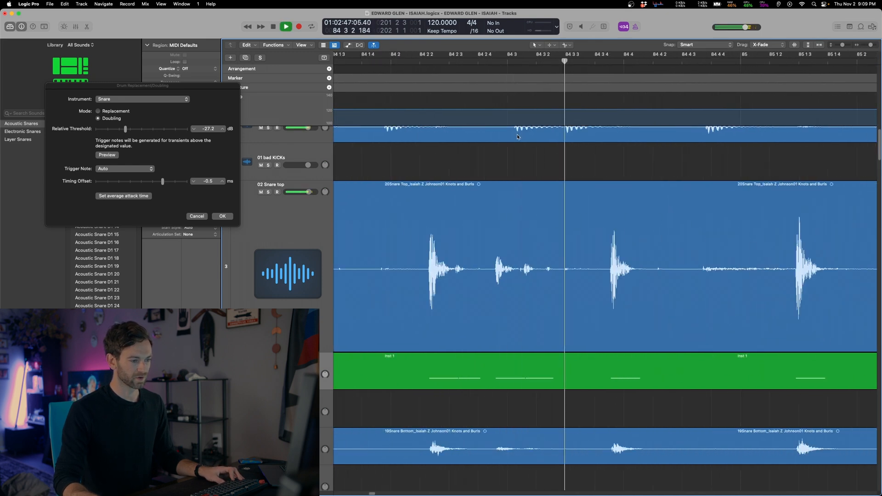
{"action": "key", "text": "space"}
Check the snare trigger notes against the waveform in Beaver brook around bar 227 and in Edgmont around bar 607.
{"action": "scroll", "coordinate": [540, 306], "scroll_direction": "down", "scroll_amount": 2}
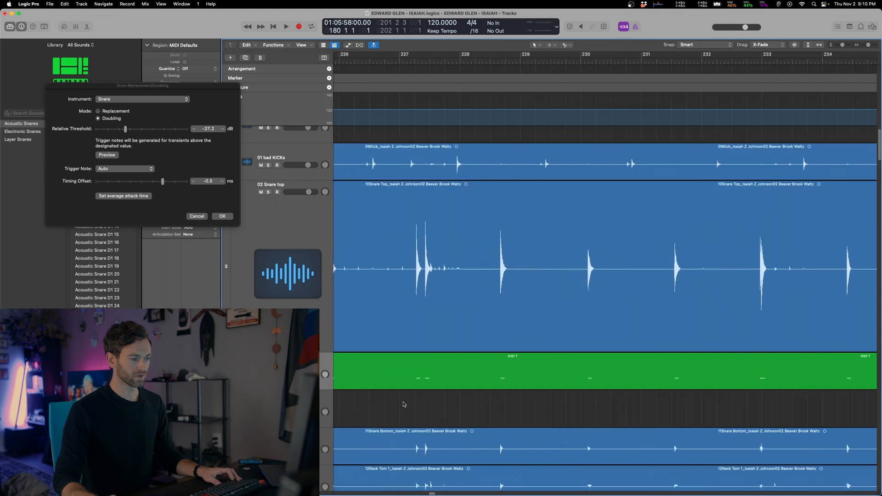
{"action": "left_click", "coordinate": [403, 405]}
{"action": "key", "text": "space"}
{"action": "key", "text": "space"}
{"action": "key", "text": "super+Left"}
{"action": "key", "text": "super+Left"}
{"action": "key", "text": "super+Left"}
{"action": "key", "text": "super+Left"}
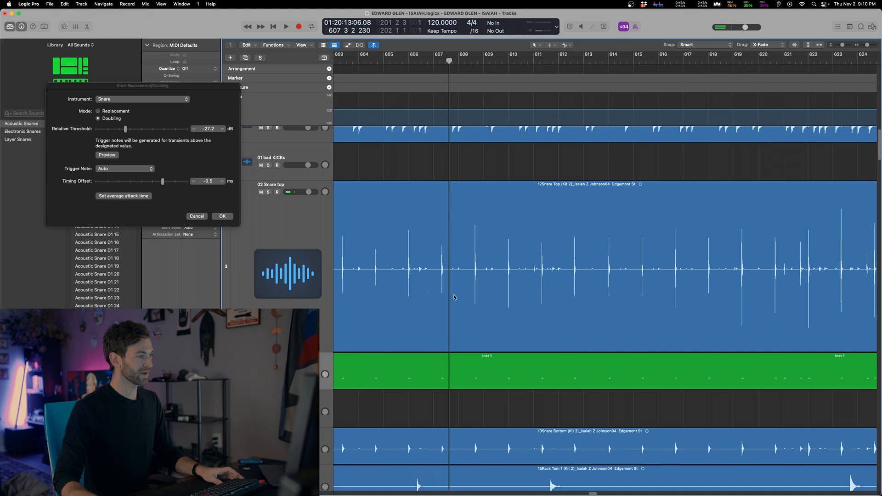
{"action": "key", "text": "super+Left"}
{"action": "key", "text": "super+Left"}
{"action": "key", "text": "super+Left"}
{"action": "key", "text": "super+Left"}
{"action": "key", "text": "super+Left"}
{"action": "key", "text": "super+Left"}
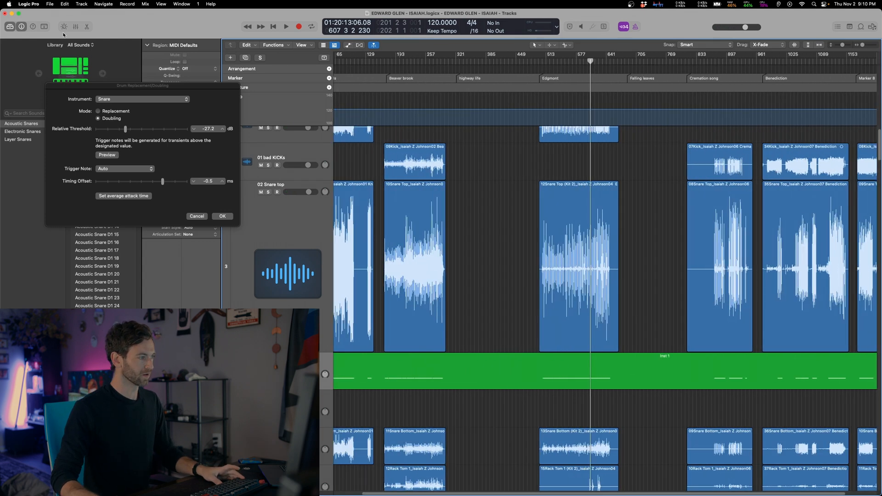
Accept the snare doubling settings and load Superior Drummer 3 as the new trigger track's instrument, with the Library hidden.
{"action": "left_click", "coordinate": [222, 216]}
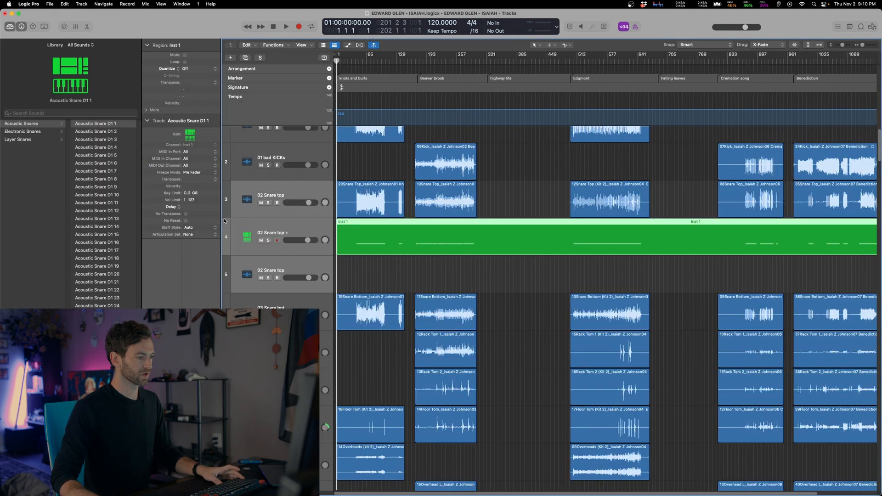
{"action": "left_click", "coordinate": [277, 229]}
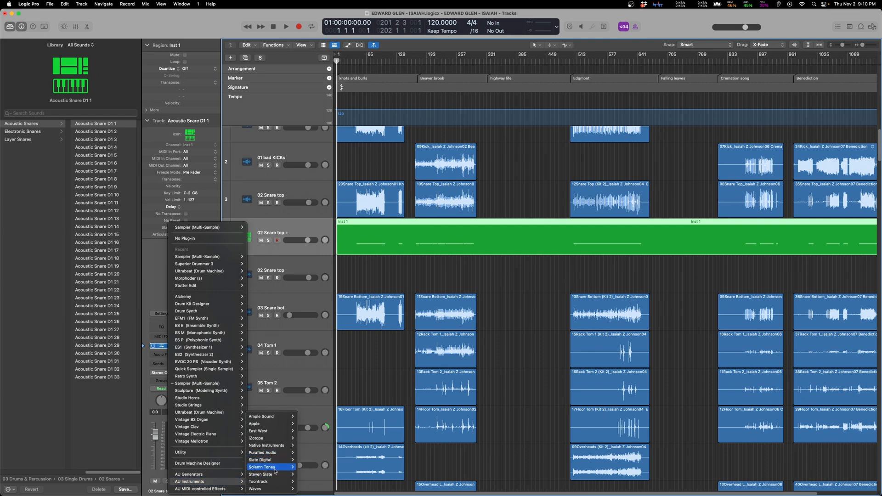
{"action": "mouse_move", "coordinate": [276, 441]}
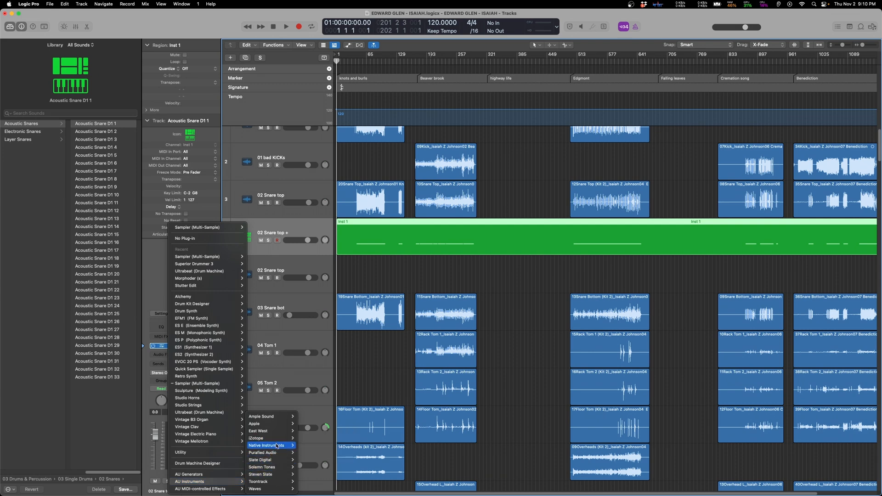
{"action": "mouse_move", "coordinate": [275, 481]}
{"action": "mouse_move", "coordinate": [322, 481]}
{"action": "left_click", "coordinate": [362, 482]}
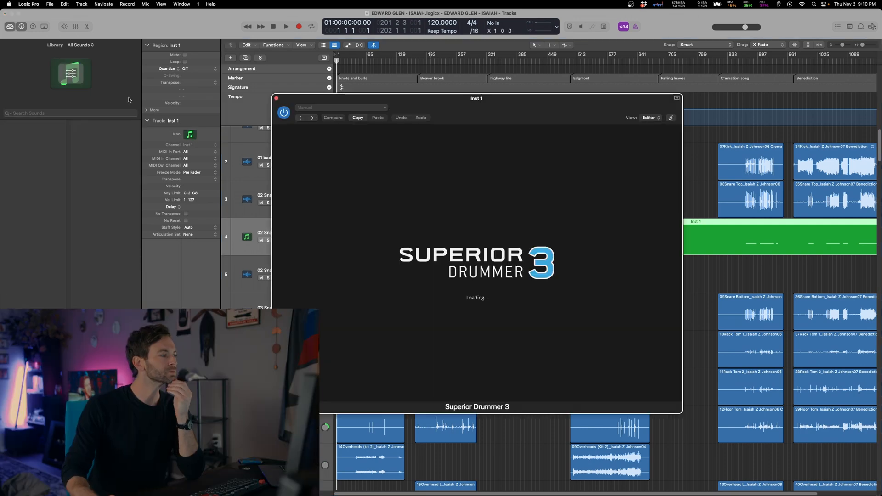
{"action": "left_click", "coordinate": [12, 29]}
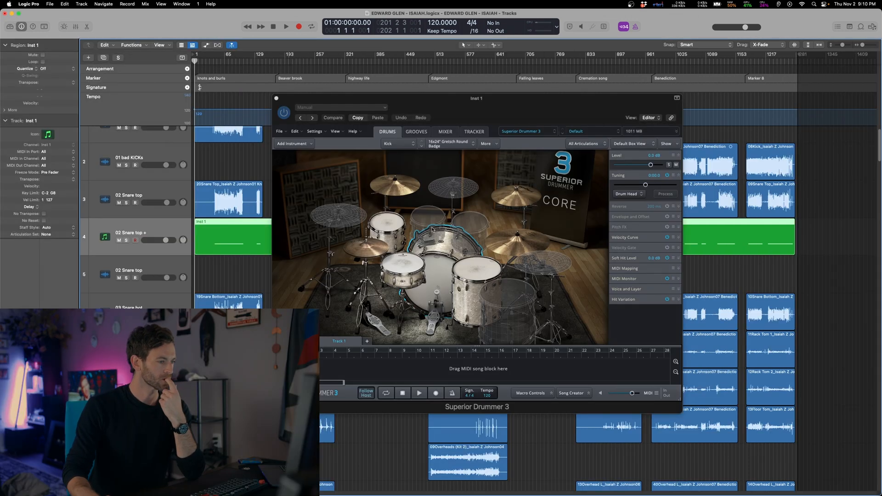
Audition several snares in the kit, including the 2x10" Sonar Select Force Jungle, 8x14" Ludwig Coliseum and 6.5x14" Noble and Cooley Zildjian Cast Bronze.
{"action": "left_click", "coordinate": [404, 267]}
{"action": "left_click", "coordinate": [432, 77]}
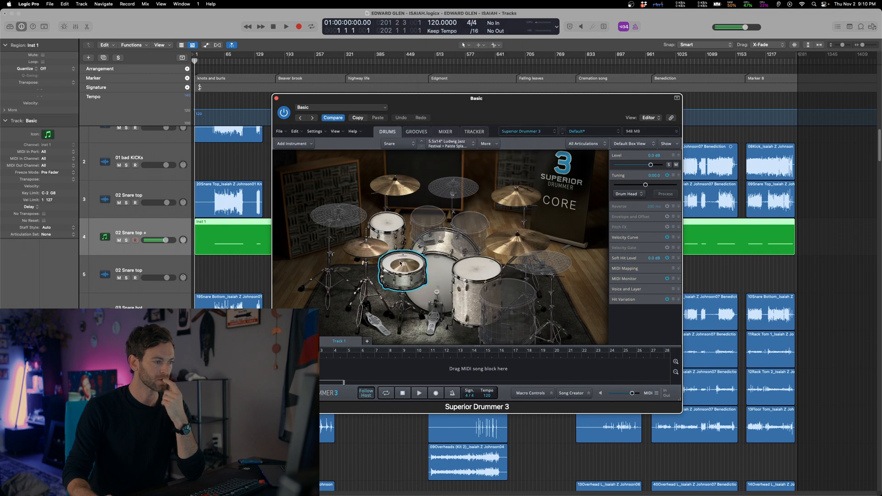
{"action": "left_click", "coordinate": [403, 263]}
{"action": "left_click", "coordinate": [405, 260]}
{"action": "left_click", "coordinate": [402, 264]}
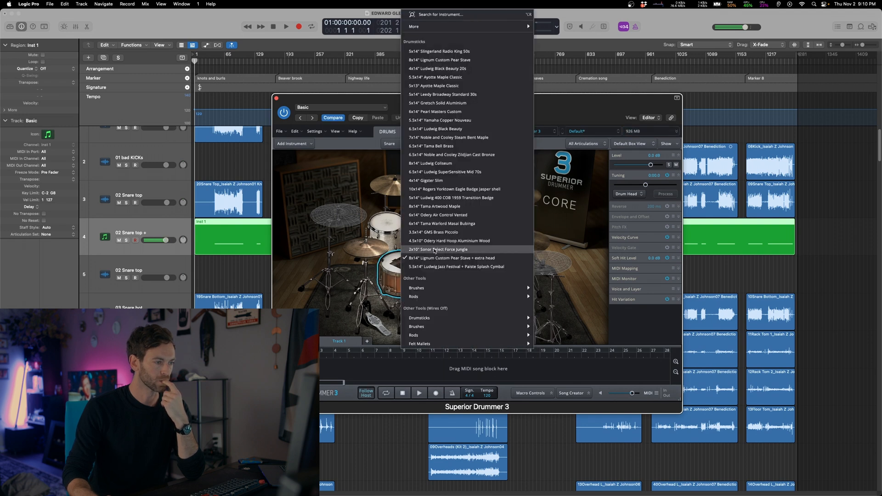
{"action": "left_click", "coordinate": [434, 251]}
{"action": "left_click", "coordinate": [402, 263]}
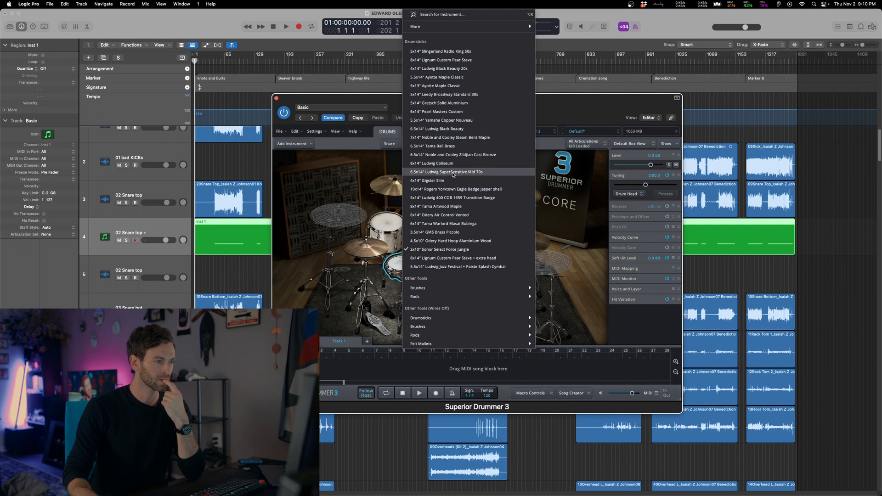
{"action": "left_click", "coordinate": [453, 169]}
{"action": "left_click", "coordinate": [403, 264]}
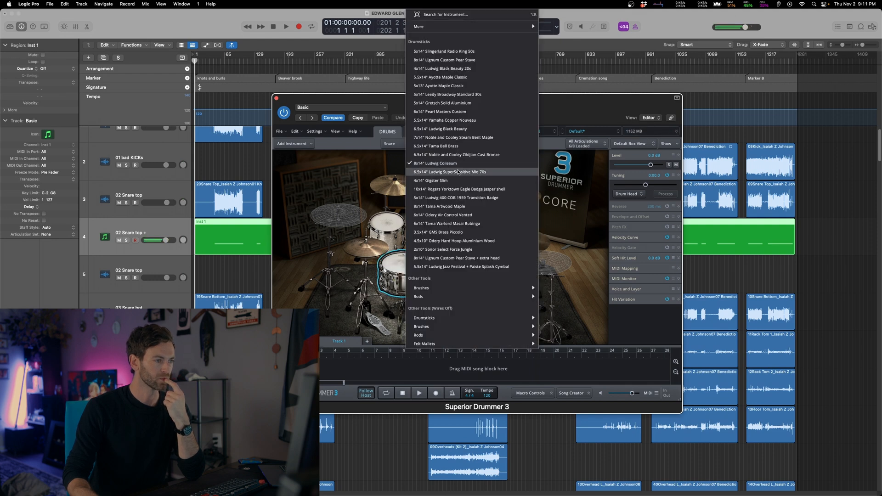
{"action": "left_click", "coordinate": [459, 172]}
{"action": "left_click", "coordinate": [403, 264]}
{"action": "left_click", "coordinate": [441, 159]}
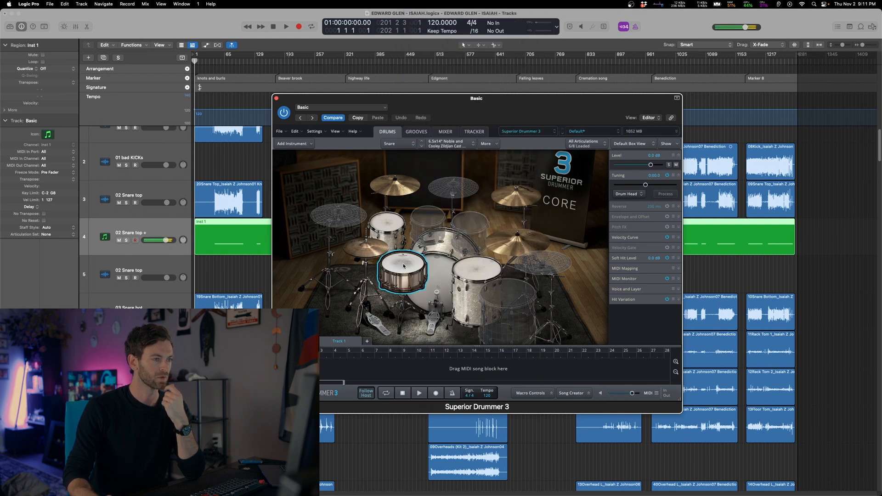
Load the Indie Dry preset from the Tight/Dry category, audition its snare, and close the Superior Drummer 3 window.
{"action": "left_click", "coordinate": [601, 133]}
{"action": "mouse_move", "coordinate": [628, 210]}
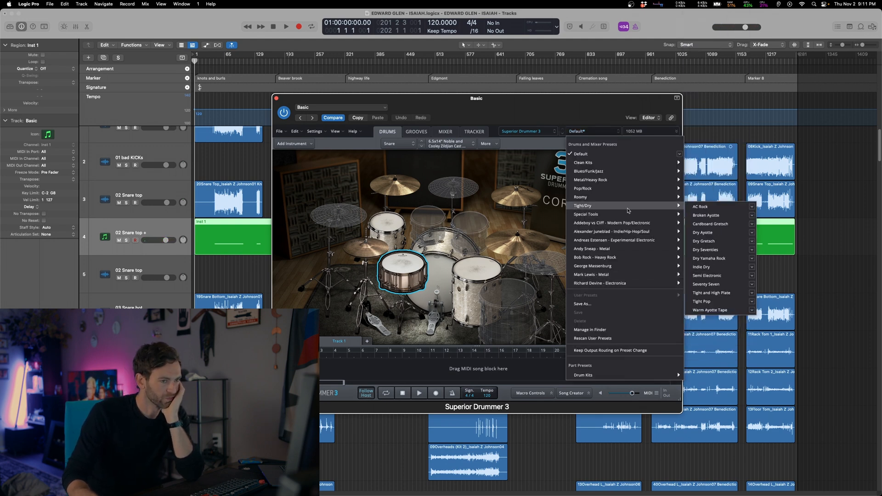
{"action": "left_click", "coordinate": [720, 268]}
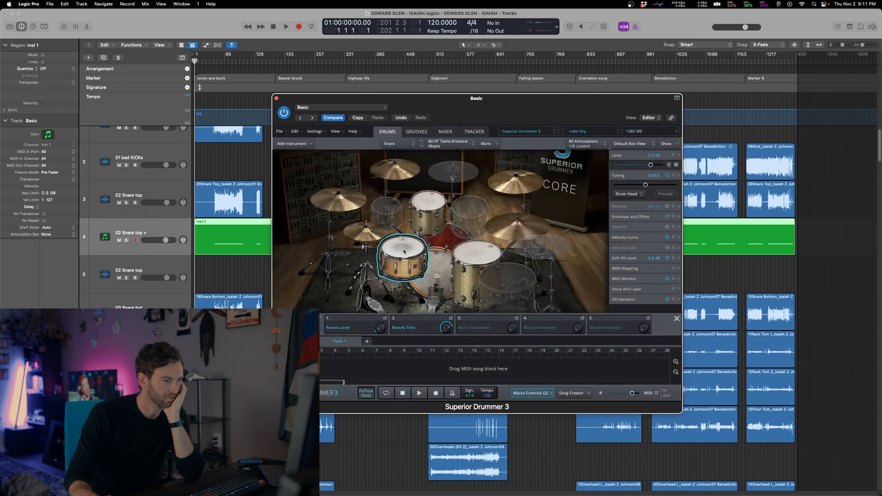
{"action": "left_click", "coordinate": [478, 260]}
{"action": "left_click", "coordinate": [400, 251]}
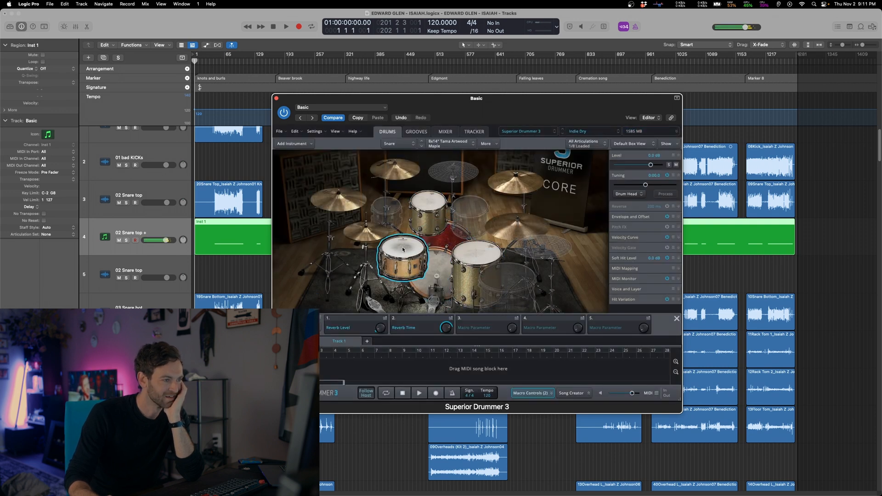
{"action": "left_click", "coordinate": [276, 98]}
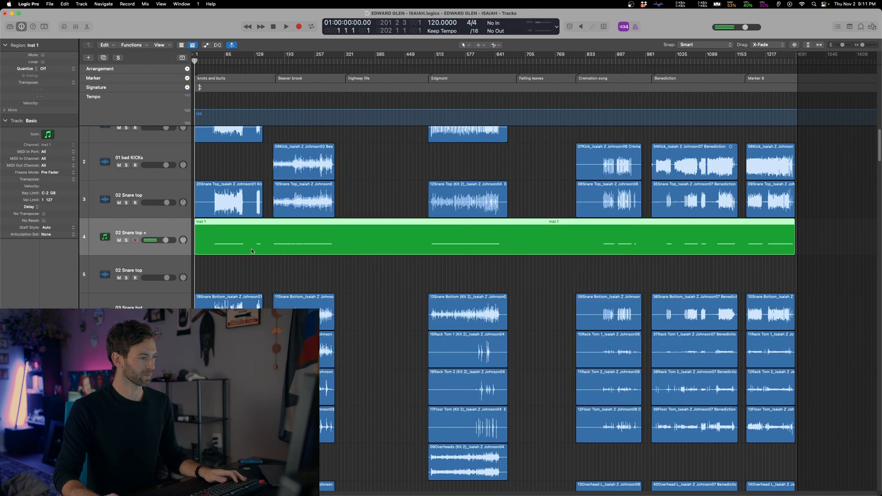
Play 02 Snare top and 02 Snare top + together around bars 57 to 59 of Knots and burls, leaving only 02 Snare top + soloed.
{"action": "key", "text": "s"}
{"action": "key", "text": "space"}
{"action": "key", "text": "super+Right"}
{"action": "key", "text": "super+Right"}
{"action": "key", "text": "super+Right"}
{"action": "key", "text": "super+Right"}
{"action": "key", "text": "super+Right"}
{"action": "key", "text": "super+Right"}
{"action": "key", "text": "super+Right"}
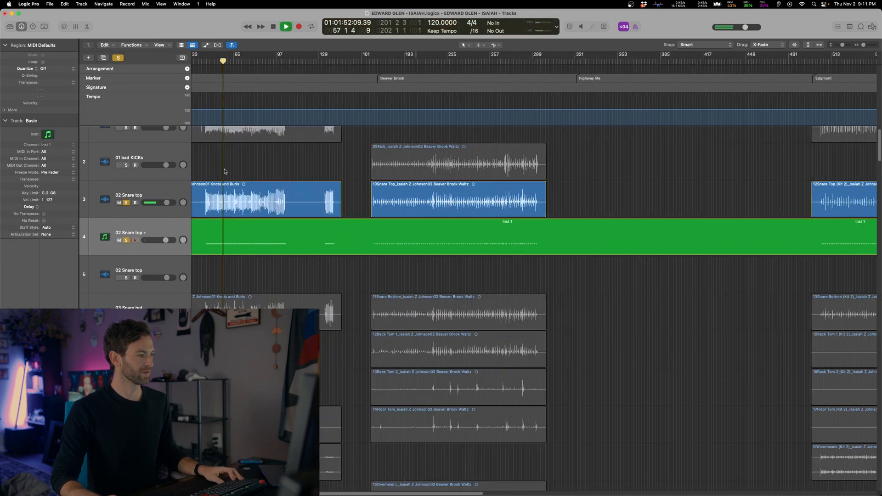
{"action": "left_click", "coordinate": [126, 203]}
{"action": "key", "text": "space"}
Show the snare trigger notes in the Piano Roll and select the full-length Inst 1 region.
{"action": "key", "text": "e"}
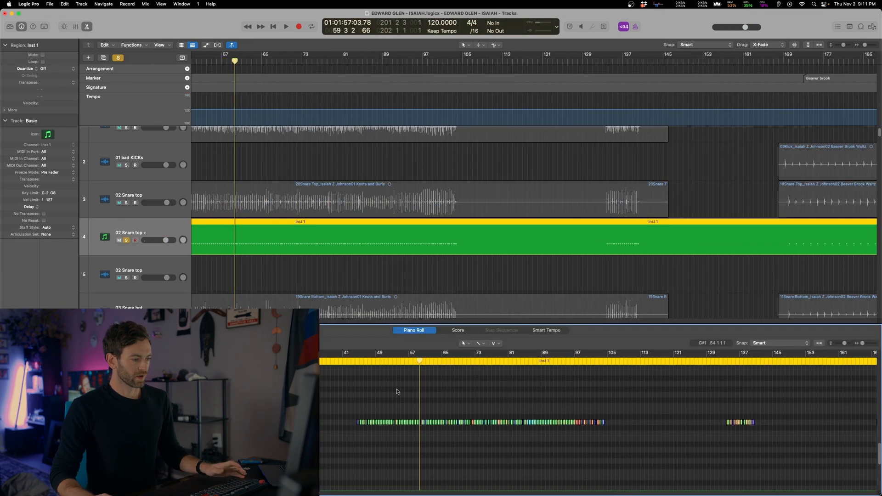
{"action": "left_click", "coordinate": [456, 287]}
{"action": "key", "text": "z"}
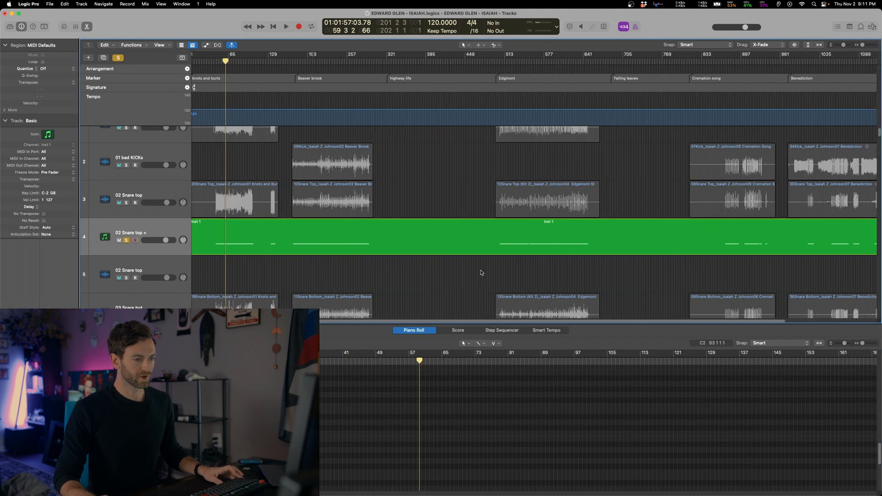
{"action": "left_click", "coordinate": [478, 236]}
{"action": "key", "text": "z"}
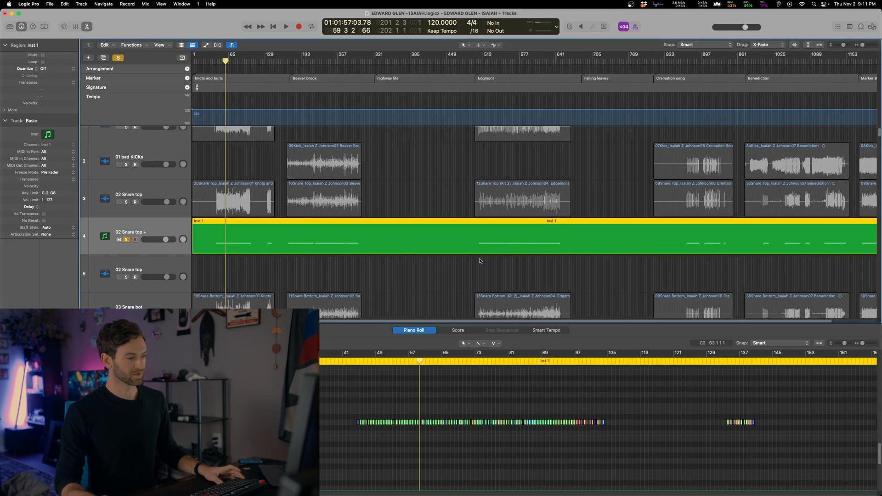
{"action": "scroll", "coordinate": [441, 275], "scroll_direction": "right", "scroll_amount": 3}
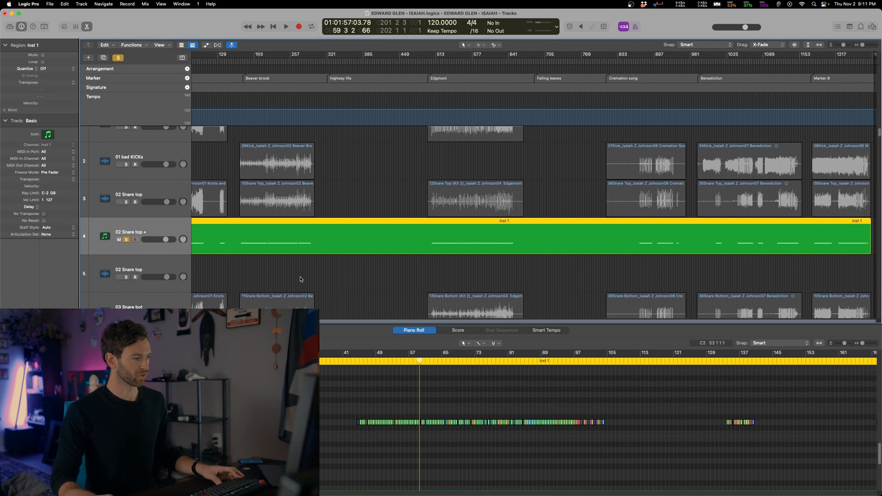
Limit the snare trigger notes to a maximum velocity of 80 with the Velocity Limiter MIDI transform, and close the transform window.
{"action": "left_click", "coordinate": [118, 343]}
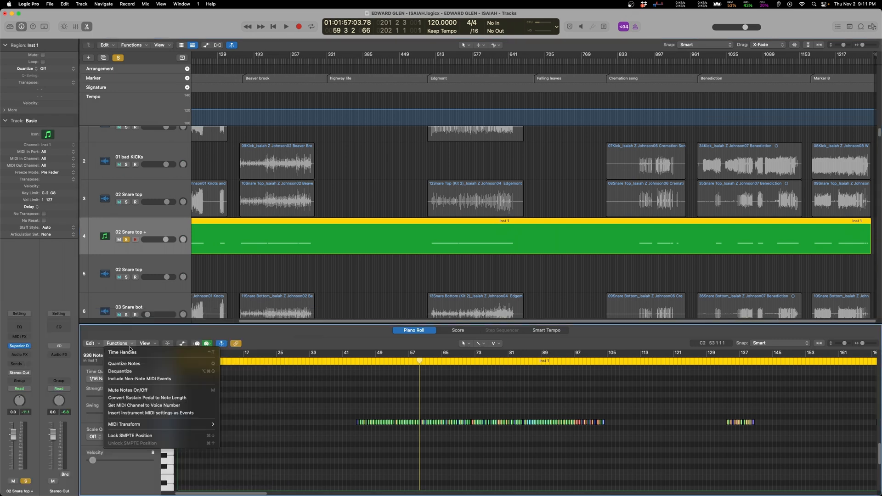
{"action": "mouse_move", "coordinate": [185, 424]}
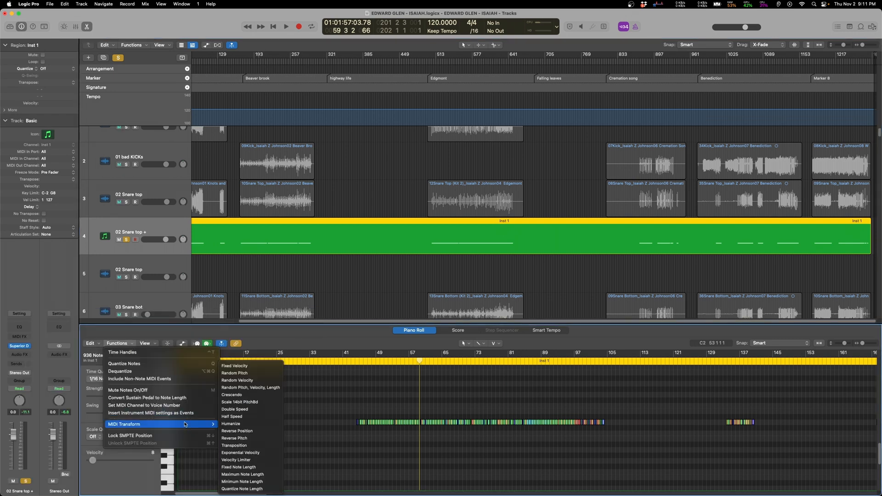
{"action": "left_click", "coordinate": [275, 461]}
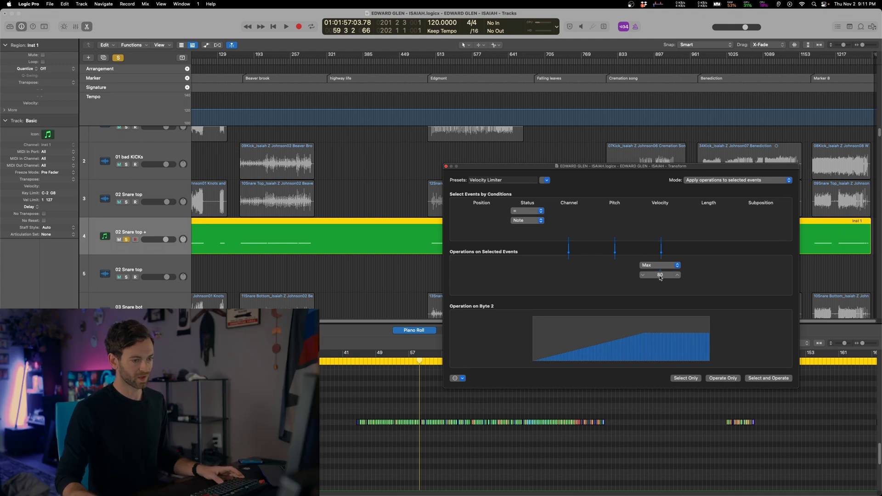
{"action": "left_click", "coordinate": [727, 378]}
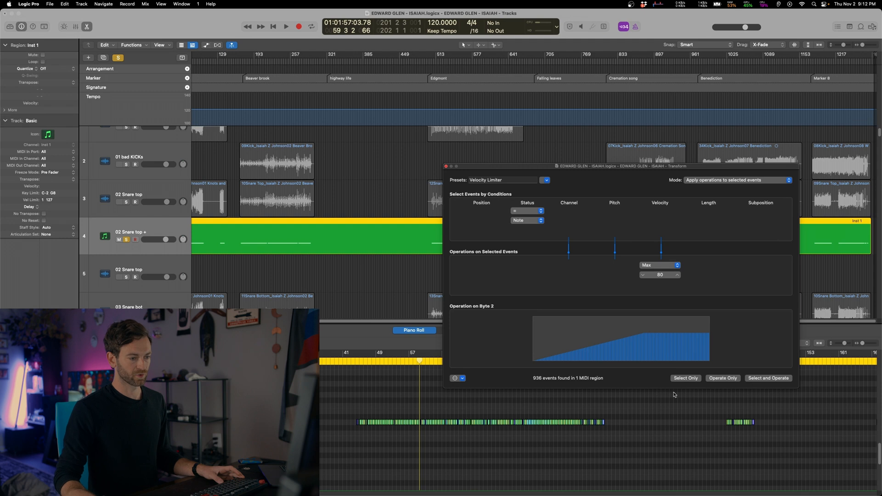
{"action": "left_click", "coordinate": [446, 167]}
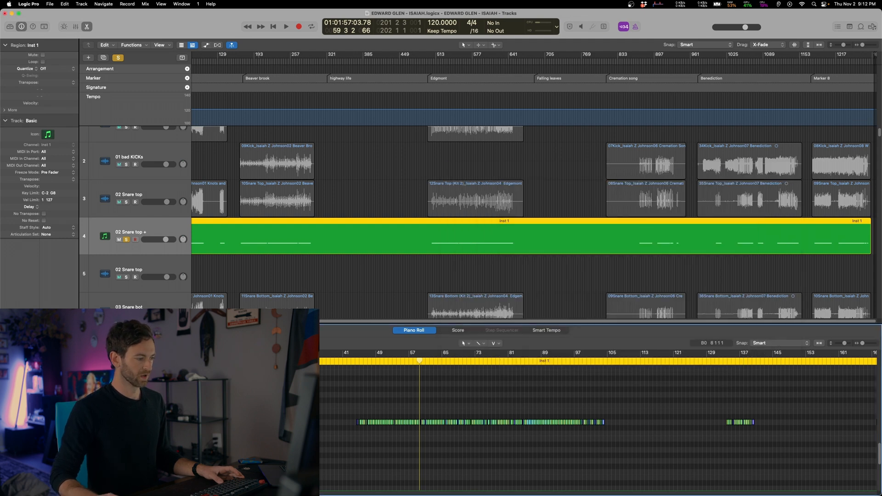
Raise the velocity of the snare trigger notes and play 02 Snare top + from about bar 59 to hear the change.
{"action": "key", "text": "super+z"}
{"action": "key", "text": "super+z"}
{"action": "key", "text": "super+z"}
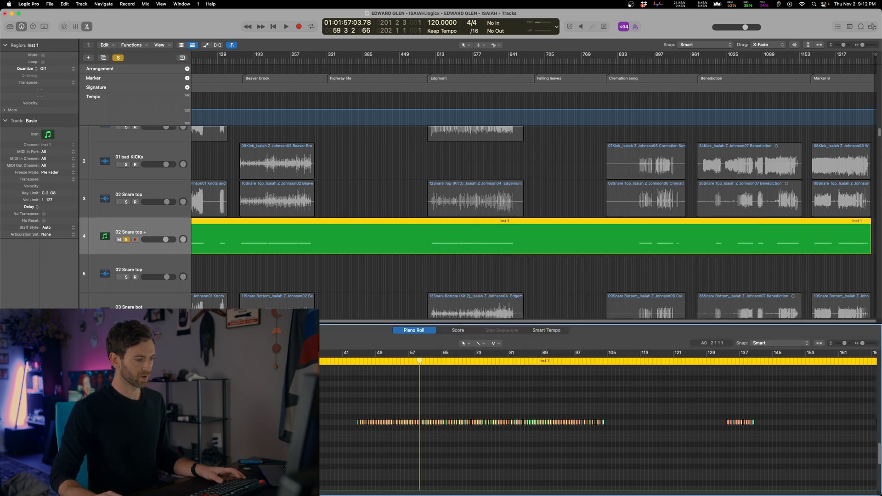
{"action": "key", "text": "space"}
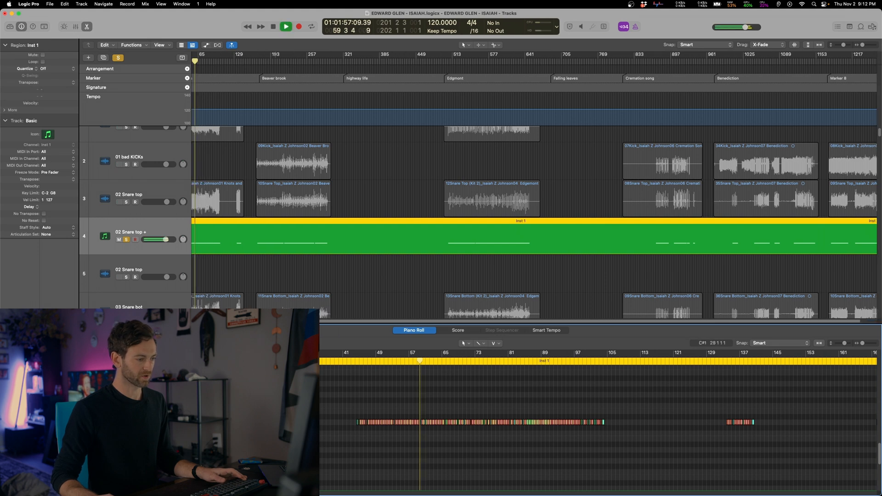
Solo 02 Snare top together with 02 Snare top + and play both from about bar 59 in Knots and burls.
{"action": "left_click", "coordinate": [136, 193]}
{"action": "left_click", "coordinate": [137, 192]}
{"action": "key", "text": "super+Right"}
{"action": "key", "text": "super+Right"}
{"action": "key", "text": "super+Right"}
{"action": "key", "text": "super+Right"}
{"action": "key", "text": "super+Right"}
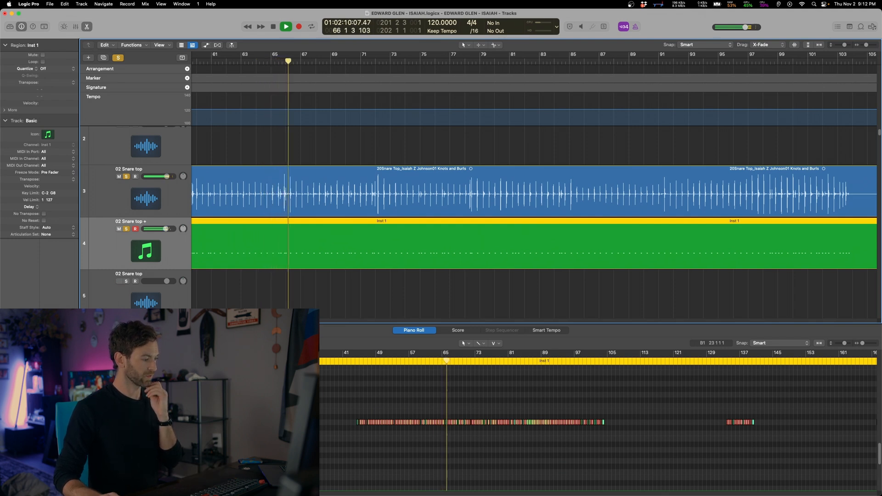
Open the Gain plug-in of 02 Snare top +, compare its settings, and close its window.
{"action": "key", "text": "v"}
{"action": "left_click", "coordinate": [333, 117]}
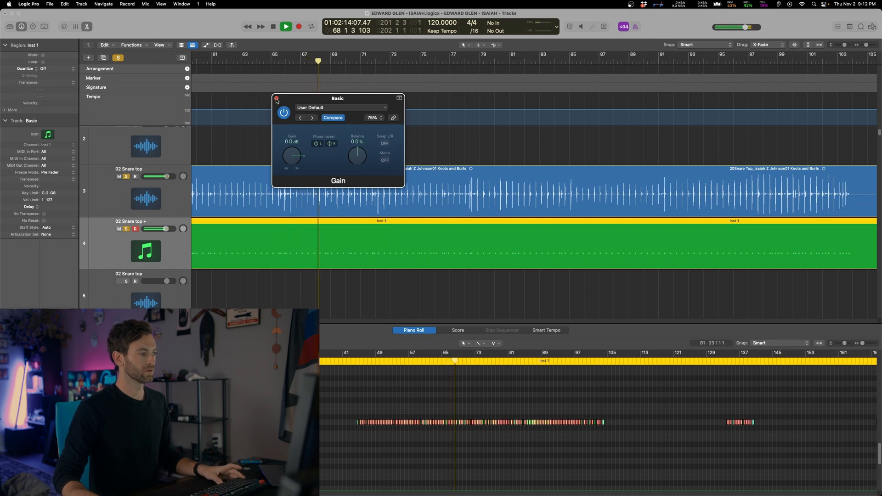
{"action": "left_click", "coordinate": [277, 99]}
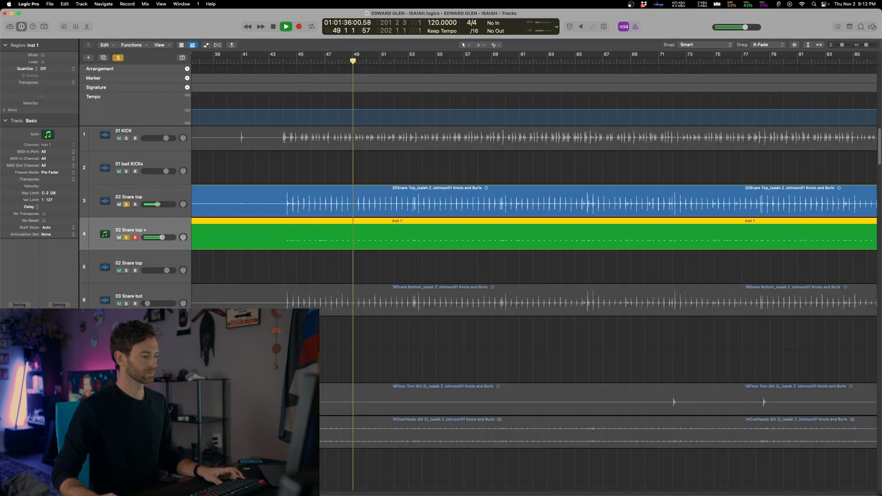
Turn off all solos and play the full drum mix of Beaver brook from around bar 203.
{"action": "key", "text": "super+a"}
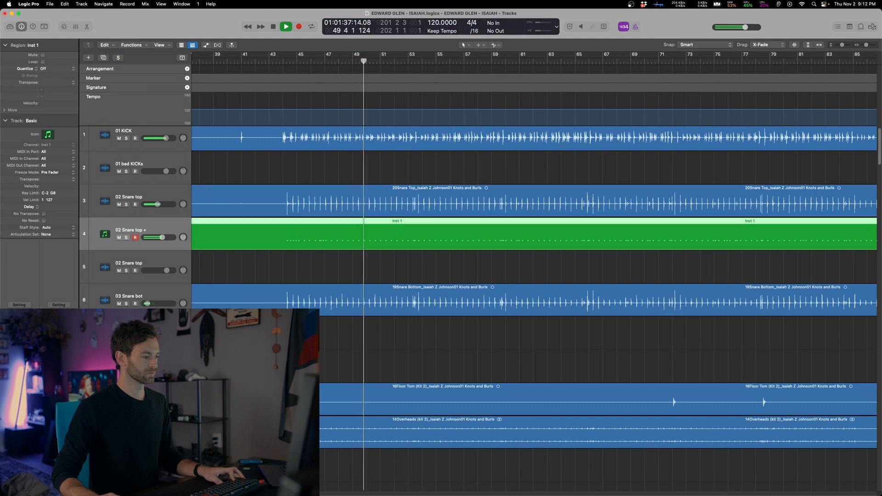
{"action": "key", "text": "super+Up"}
{"action": "key", "text": "super+Up"}
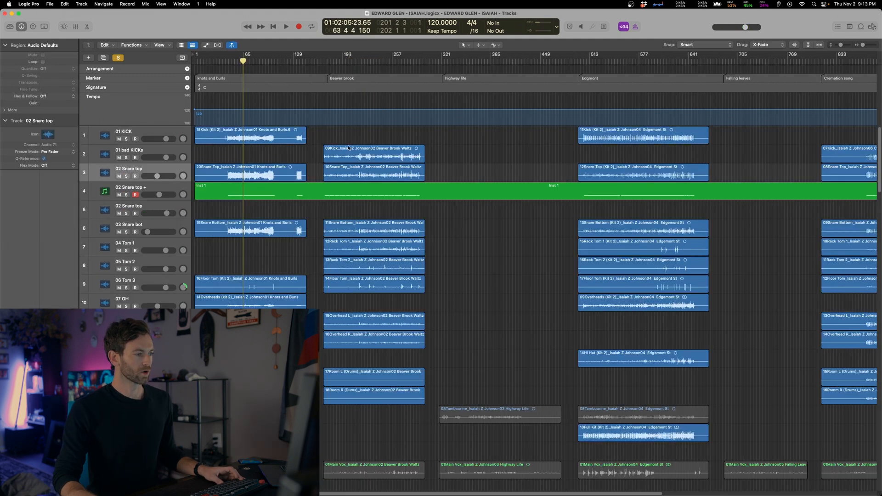
{"action": "left_click", "coordinate": [350, 135]}
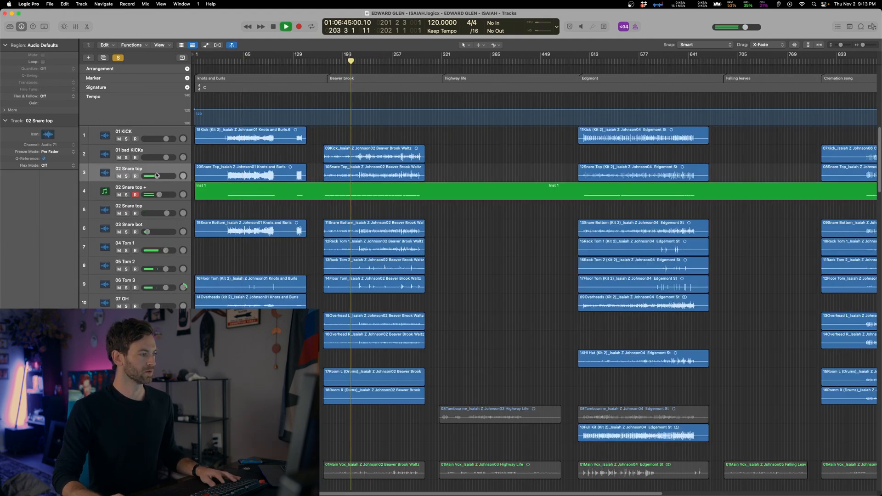
{"action": "key", "text": "super+Right"}
{"action": "key", "text": "super+Right"}
{"action": "key", "text": "super+Right"}
{"action": "key", "text": "super+Right"}
{"action": "key", "text": "super+Down"}
{"action": "key", "text": "super+Down"}
{"action": "key", "text": "super+Down"}
{"action": "key", "text": "super+Down"}
{"action": "key", "text": "super+Down"}
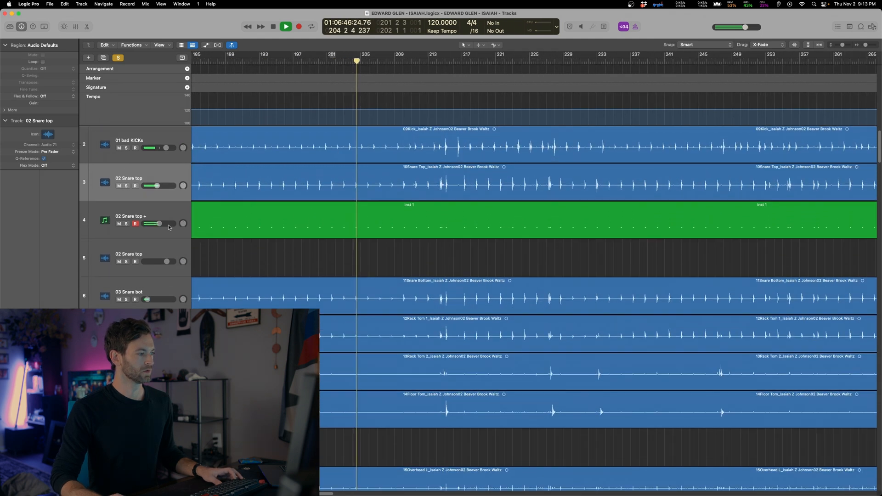
Mute the original 02 Snare top and raise the volume of 02 Snare top +.
{"action": "left_click", "coordinate": [169, 227]}
{"action": "key", "text": "super+Left"}
{"action": "key", "text": "super+Left"}
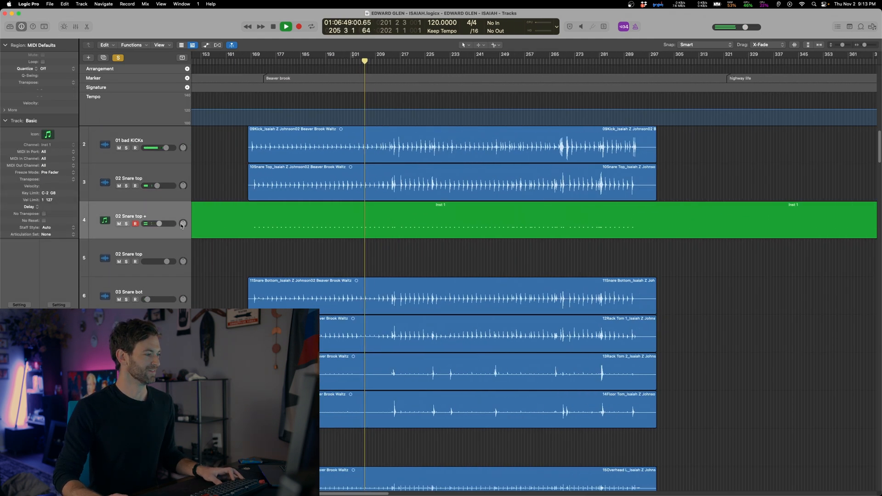
{"action": "left_click", "coordinate": [119, 186]}
{"action": "key", "text": "super+Left"}
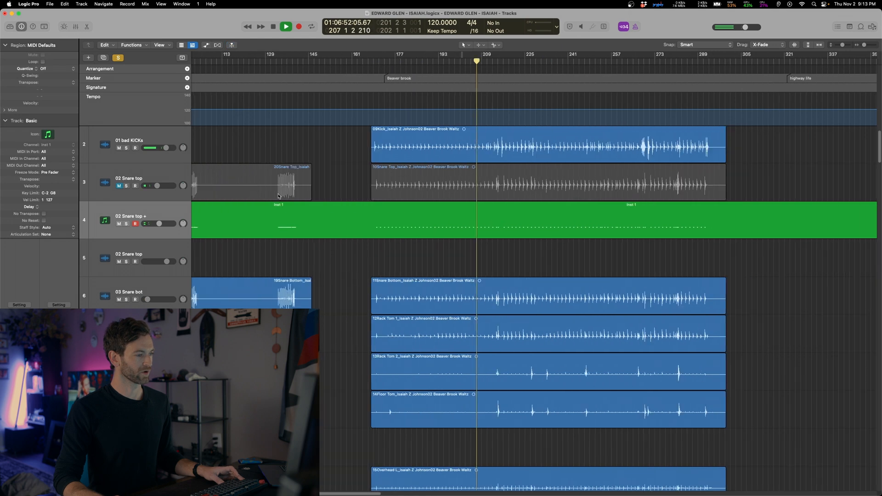
{"action": "scroll", "coordinate": [279, 197], "scroll_direction": "right", "scroll_amount": 1}
{"action": "left_click_drag", "start_coordinate": [160, 224], "coordinate": [172, 224]}
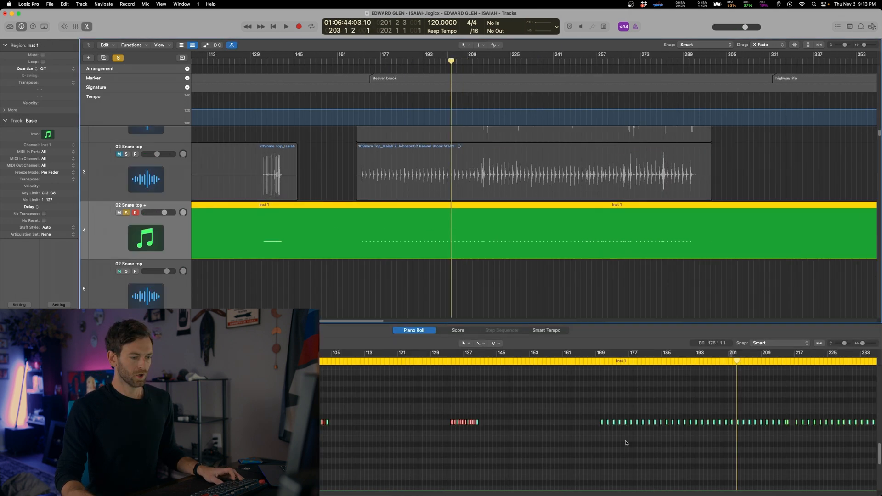
Select the Beaver brook snare trigger notes in the Piano Roll and start playback.
{"action": "scroll", "coordinate": [625, 445], "scroll_direction": "right", "scroll_amount": 10}
{"action": "left_click_drag", "start_coordinate": [280, 391], "coordinate": [819, 445]}
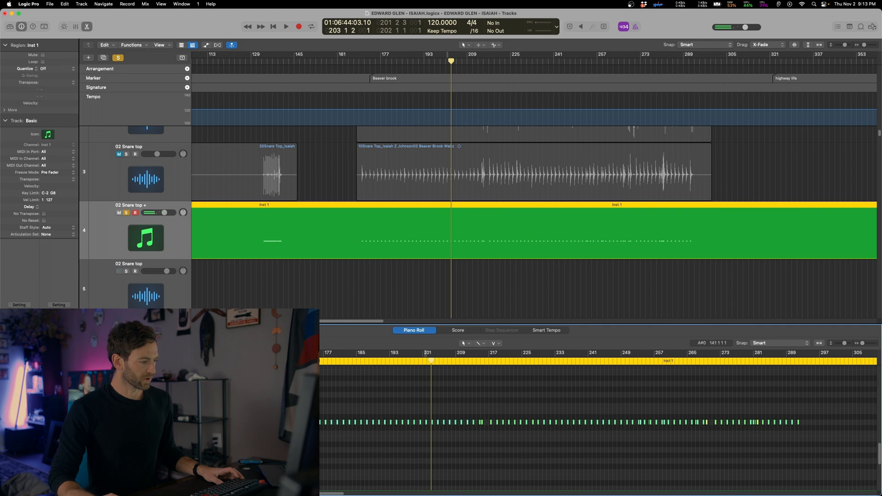
{"action": "key", "text": "space"}
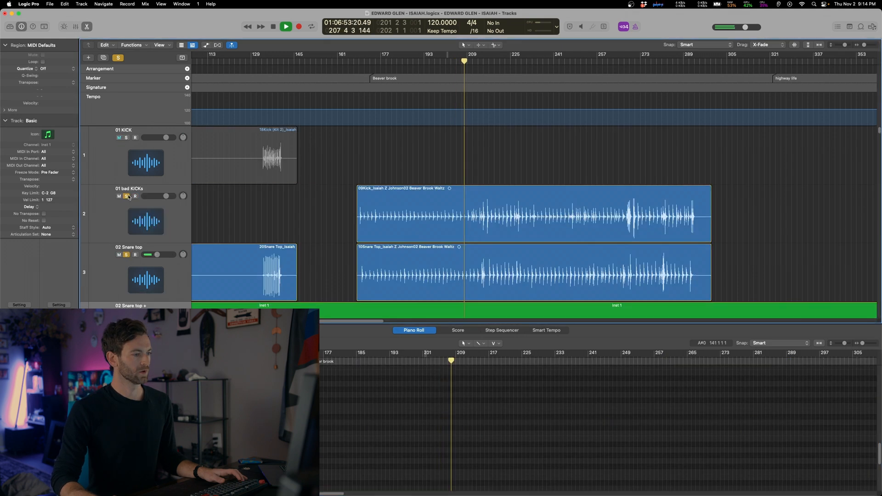
Play the soloed drum tracks in Knots and burls around bar 65 to compare them with Beaver brook.
{"action": "scroll", "coordinate": [325, 214], "scroll_direction": "down", "scroll_amount": 3}
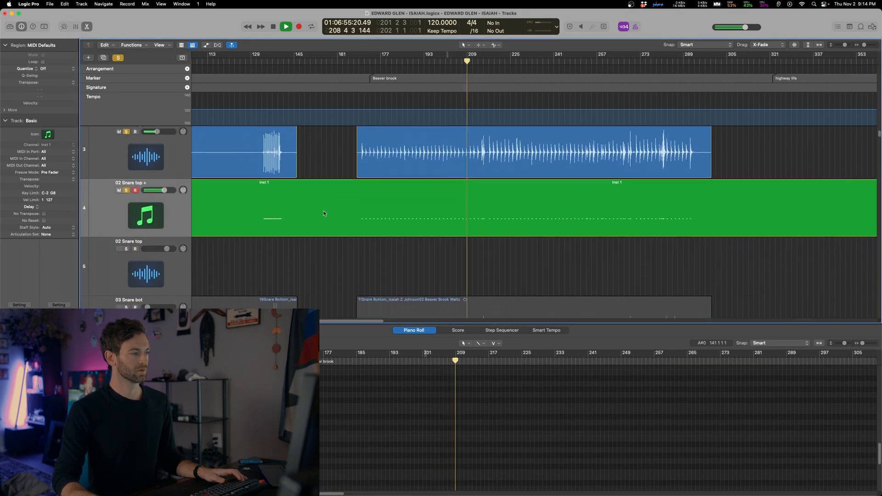
{"action": "key", "text": "super+Left"}
{"action": "key", "text": "super+Left"}
{"action": "left_click", "coordinate": [237, 261]}
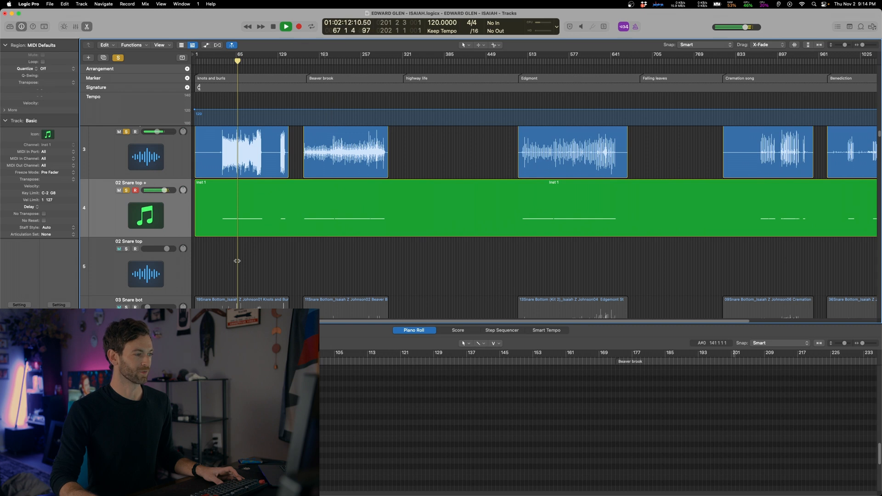
Solo 01 KICK and lower its volume to -3.5 dB.
{"action": "scroll", "coordinate": [281, 256], "scroll_direction": "up", "scroll_amount": 4}
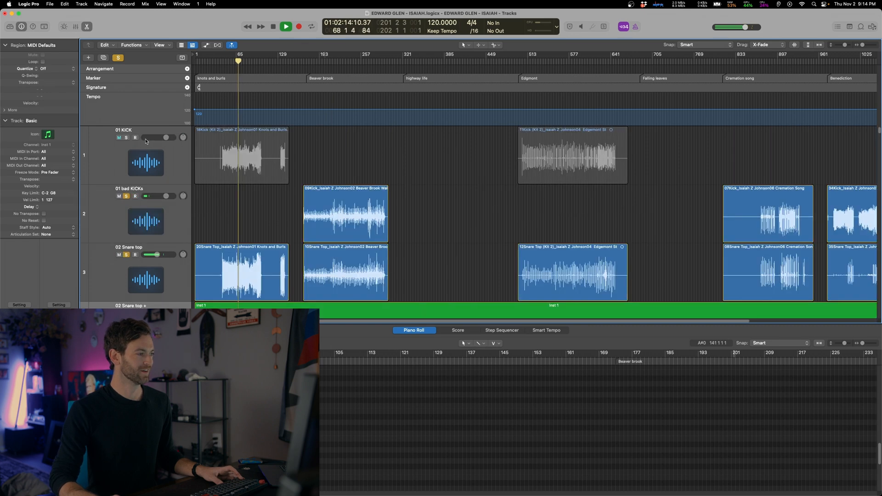
{"action": "left_click", "coordinate": [127, 138]}
{"action": "left_click", "coordinate": [169, 151]}
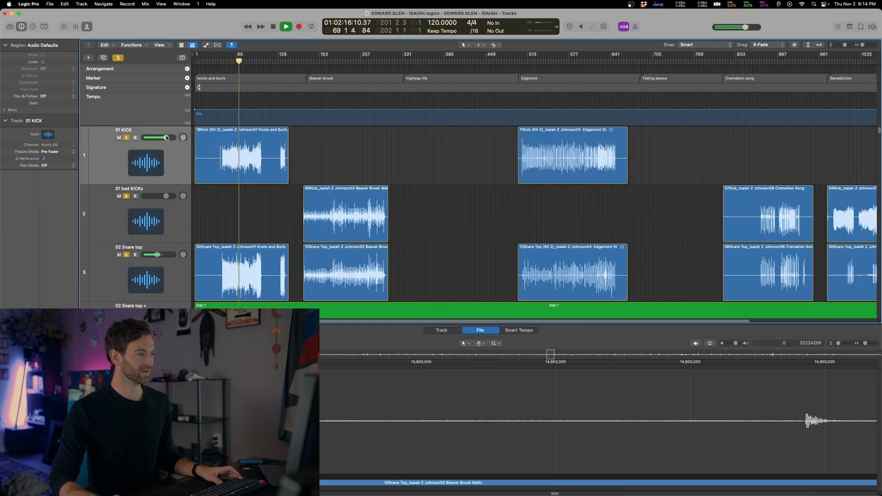
{"action": "left_click_drag", "start_coordinate": [166, 137], "coordinate": [160, 137]}
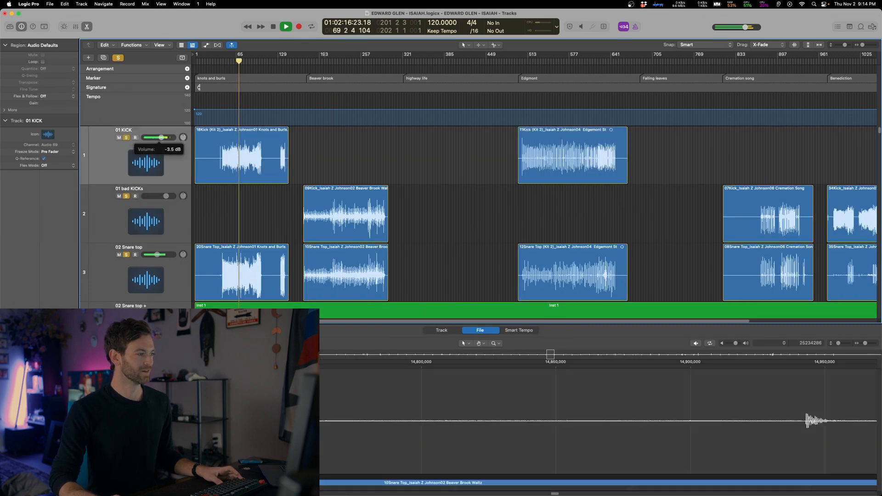
Play the soloed kick and snare tracks in Beaver brook, Edgemont and Cremation song to compare their balance.
{"action": "left_click", "coordinate": [337, 165]}
{"action": "left_click", "coordinate": [559, 216]}
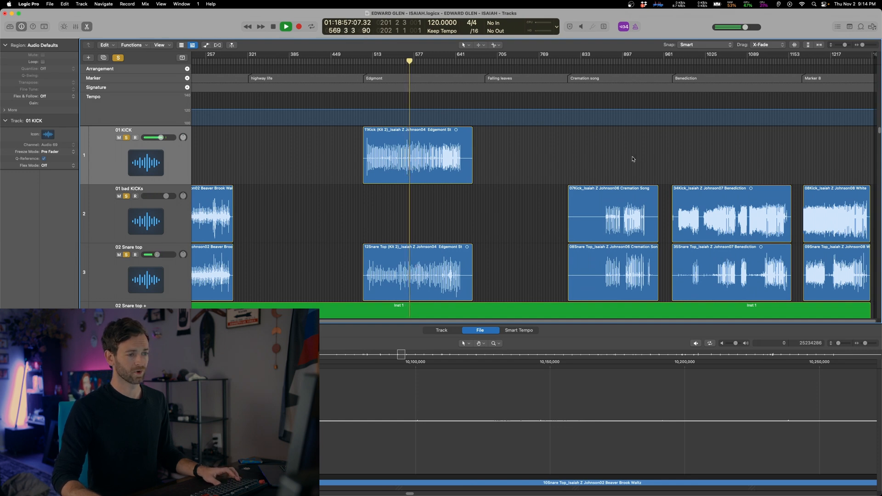
{"action": "left_click", "coordinate": [632, 162]}
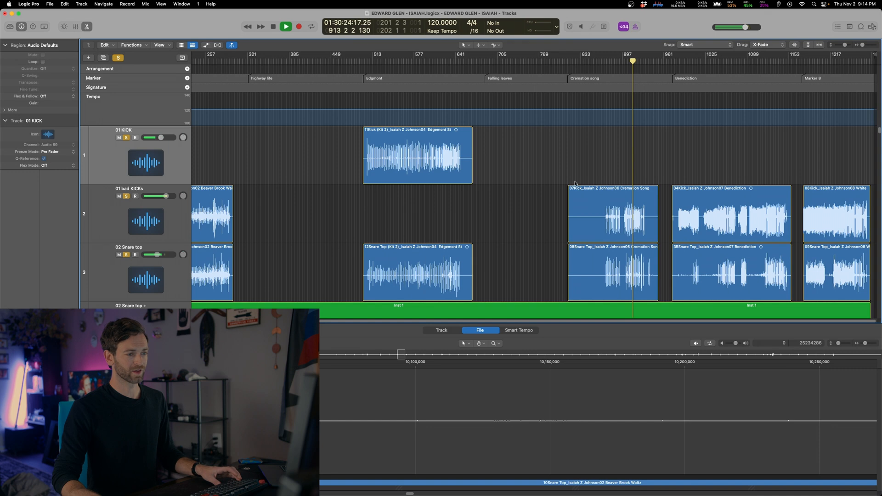
{"action": "scroll", "coordinate": [597, 179], "scroll_direction": "up", "scroll_amount": 6}
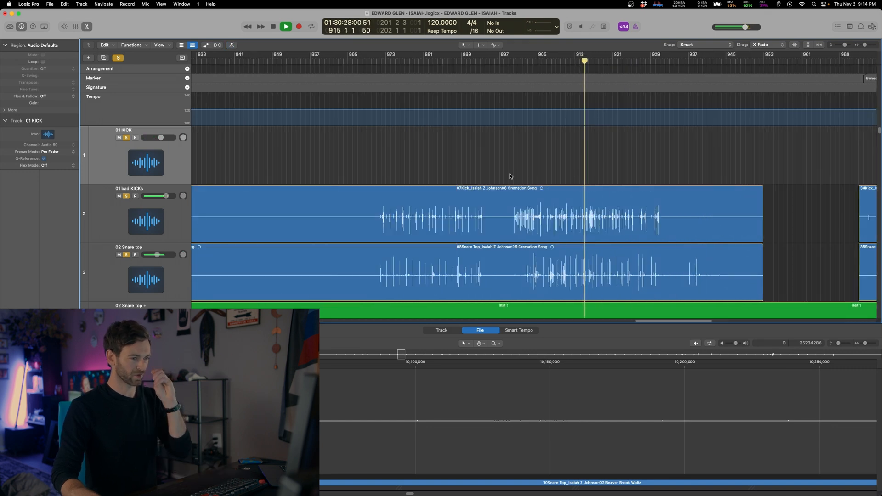
{"action": "scroll", "coordinate": [498, 177], "scroll_direction": "up", "scroll_amount": 5}
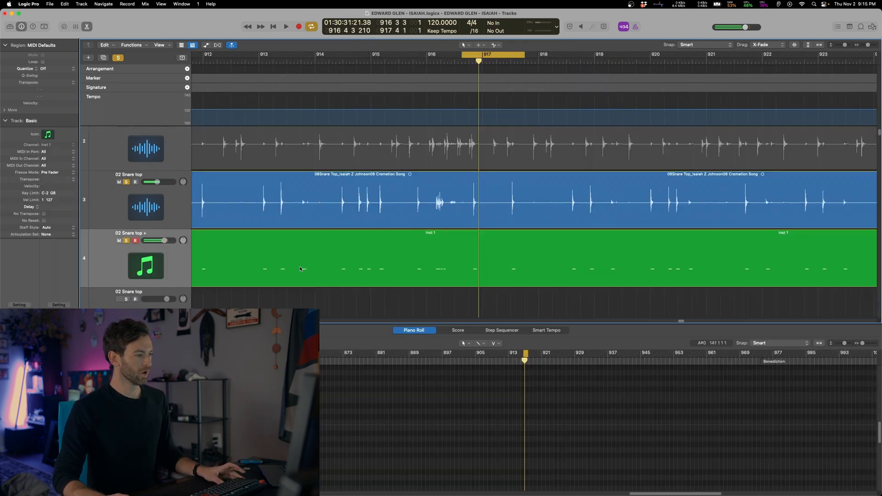
Turn off the cycle around bar 917 and split Inst 1 around Cremation song, placing the playhead at bar 870.
{"action": "left_click", "coordinate": [501, 56]}
{"action": "scroll", "coordinate": [531, 160], "scroll_direction": "down", "scroll_amount": 8}
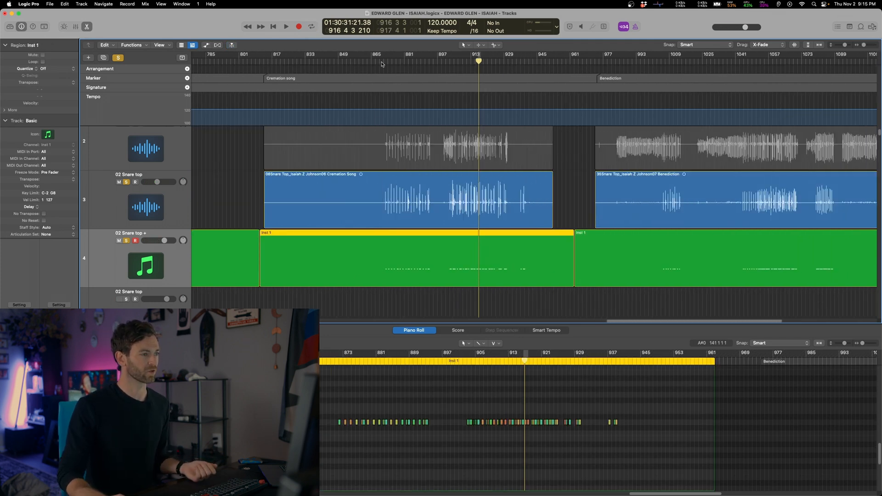
{"action": "left_click", "coordinate": [381, 61]}
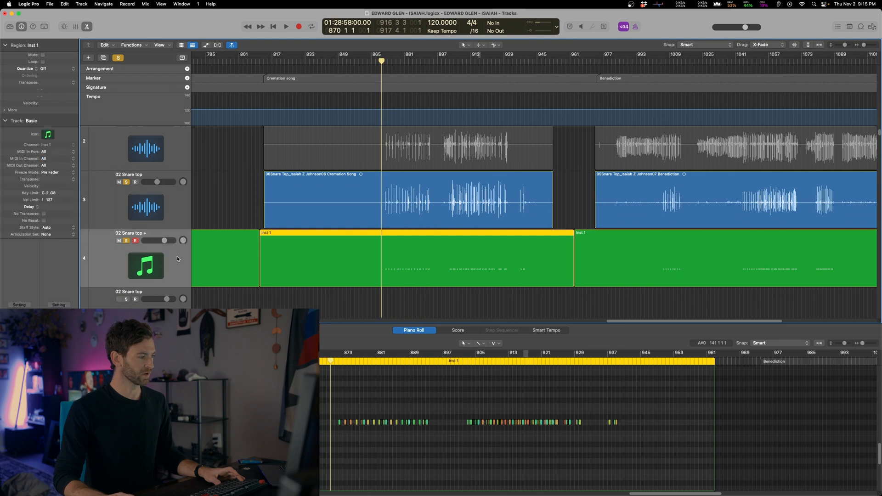
Show automation and set the Gain's Phase Left on 02 Snare top + to Norm across the Cremation song region.
{"action": "key", "text": "a"}
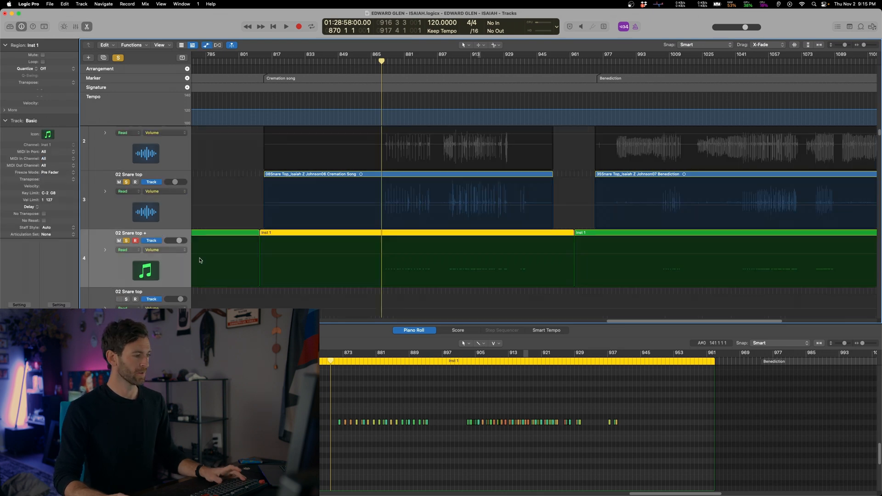
{"action": "left_click", "coordinate": [177, 251]}
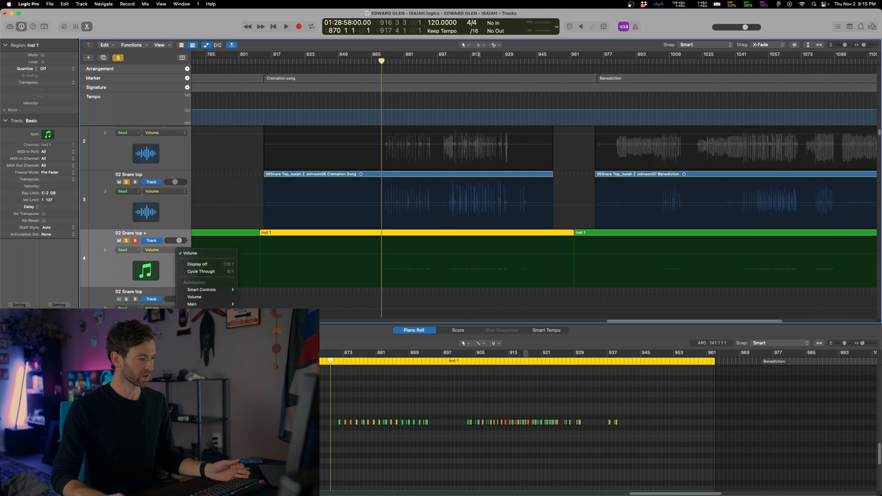
{"action": "left_click", "coordinate": [258, 335]}
{"action": "left_click", "coordinate": [412, 240]}
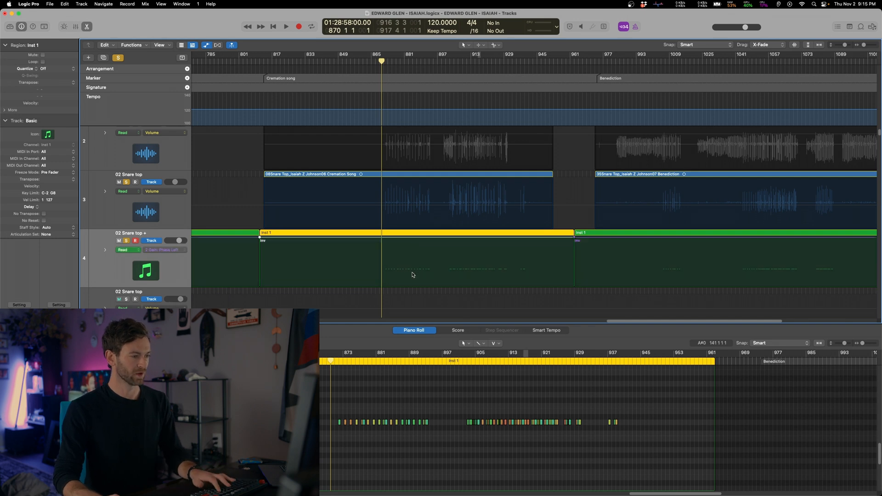
{"action": "left_click", "coordinate": [208, 260]}
Set the Gain's Phase Right automation on 02 Snare top + to Norm across the Cremation song region.
{"action": "left_click", "coordinate": [164, 250]}
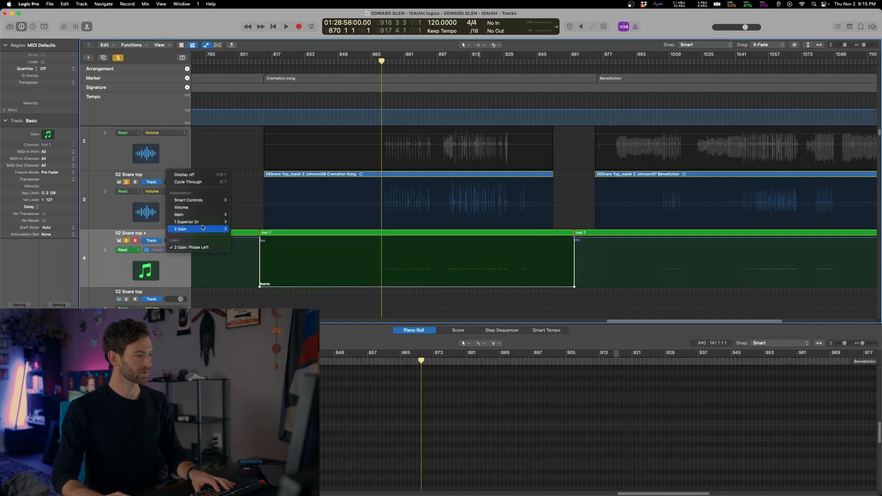
{"action": "mouse_move", "coordinate": [223, 228]}
{"action": "left_click", "coordinate": [254, 259]}
{"action": "left_click", "coordinate": [315, 248]}
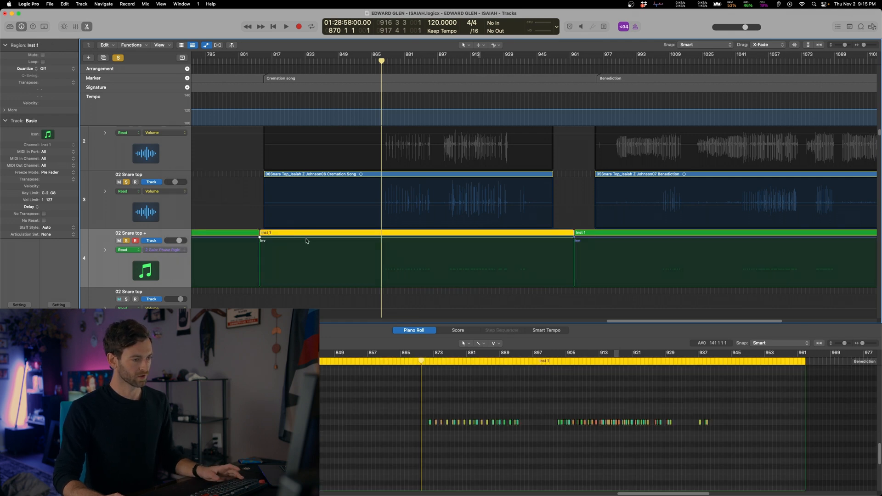
{"action": "left_click", "coordinate": [306, 241]}
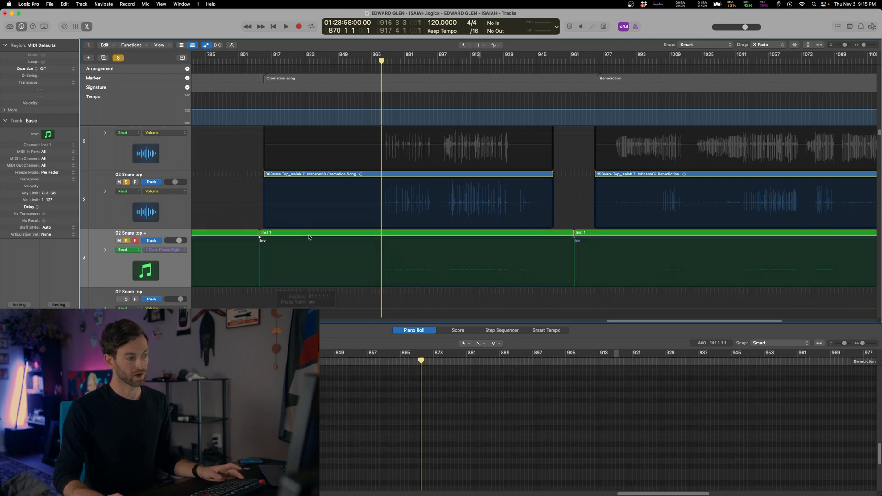
{"action": "left_click", "coordinate": [308, 241]}
Play the two snare tracks together from bar 870 in Cremation song and in Benediction to check their phase.
{"action": "key", "text": "space"}
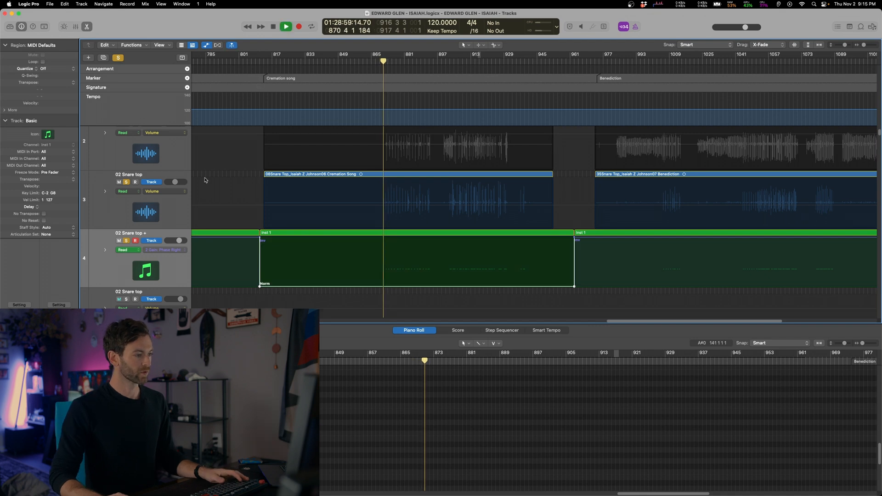
{"action": "scroll", "coordinate": [374, 118], "scroll_direction": "up", "scroll_amount": 10}
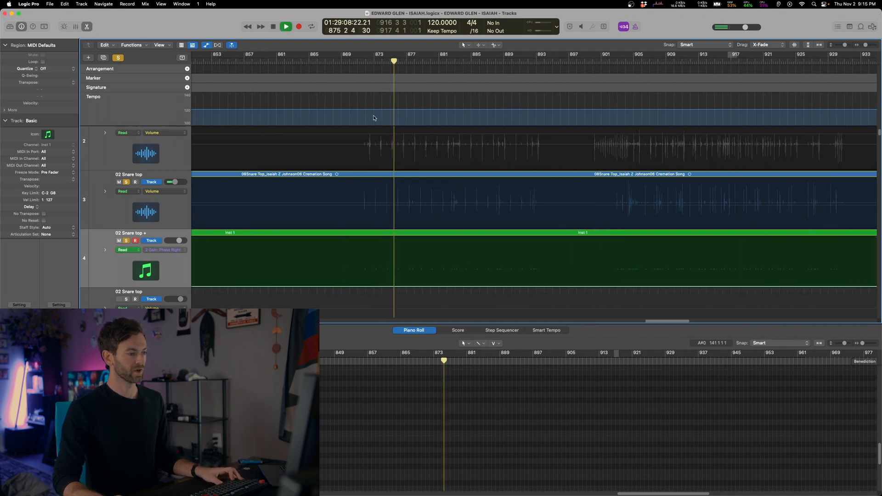
{"action": "scroll", "coordinate": [374, 118], "scroll_direction": "up", "scroll_amount": 1}
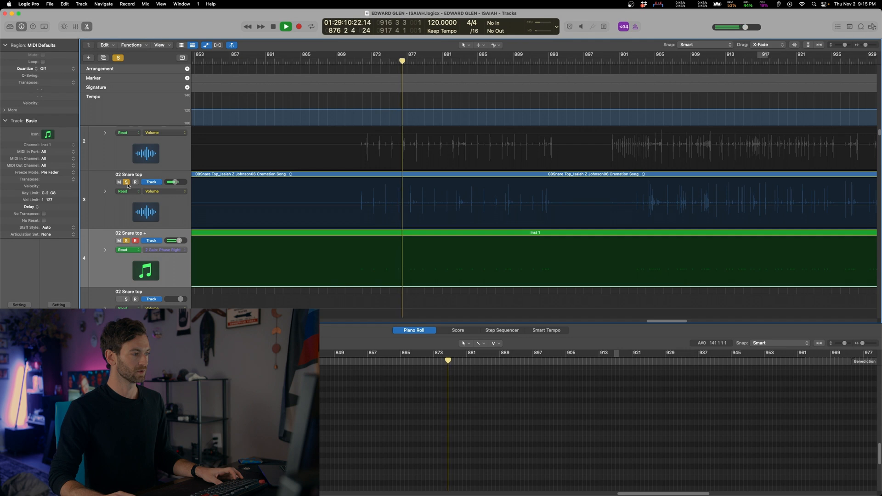
{"action": "scroll", "coordinate": [365, 184], "scroll_direction": "down", "scroll_amount": 4}
{"action": "left_click", "coordinate": [316, 61]}
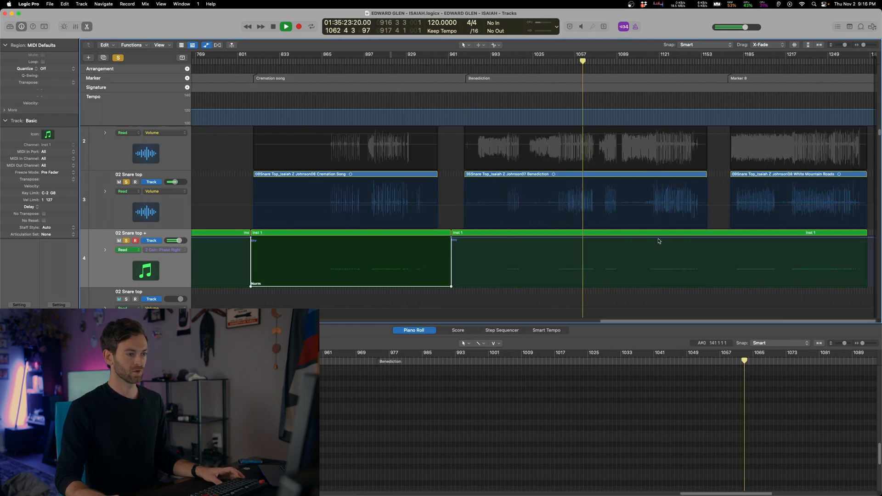
Set the Gain's Phase Right automation on 02 Snare top + to Norm from bar 963 onward, covering Benediction.
{"action": "left_click", "coordinate": [658, 275]}
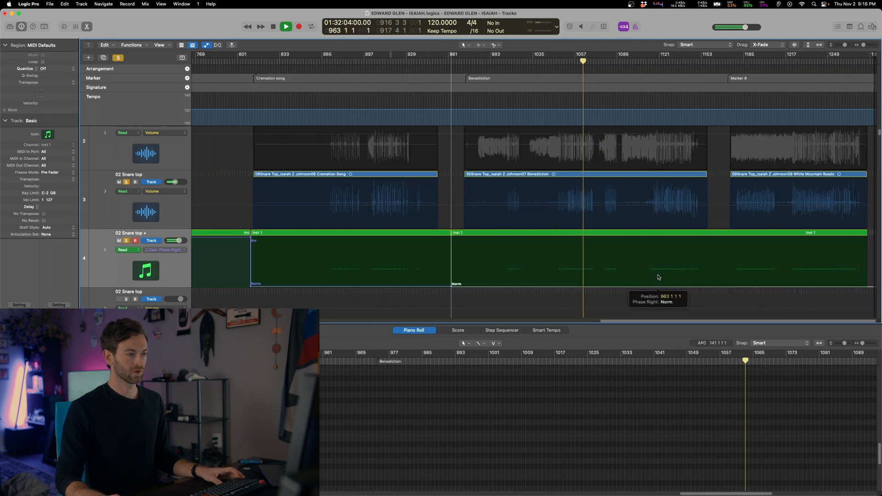
{"action": "left_click", "coordinate": [177, 251]}
{"action": "left_click", "coordinate": [216, 243]}
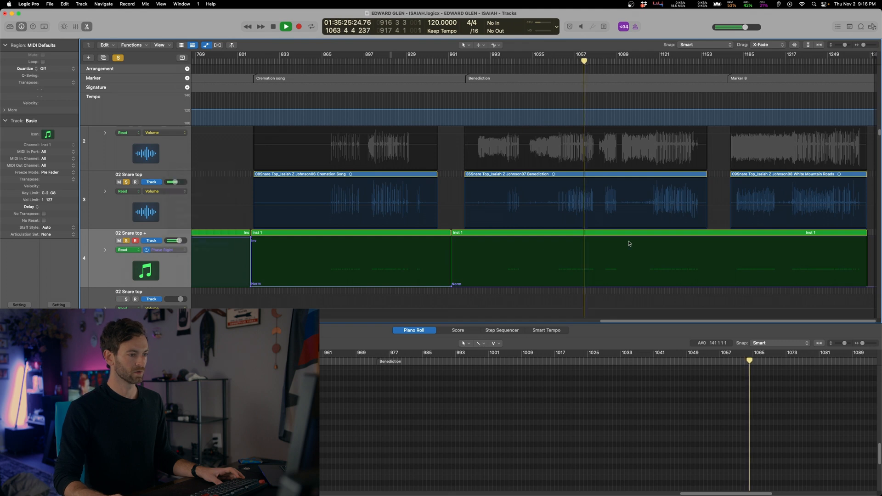
Set the Gain's Phase Left automation on 02 Snare top + to Norm from about bar 961 onward, covering Benediction.
{"action": "left_click_drag", "start_coordinate": [617, 241], "coordinate": [617, 283]}
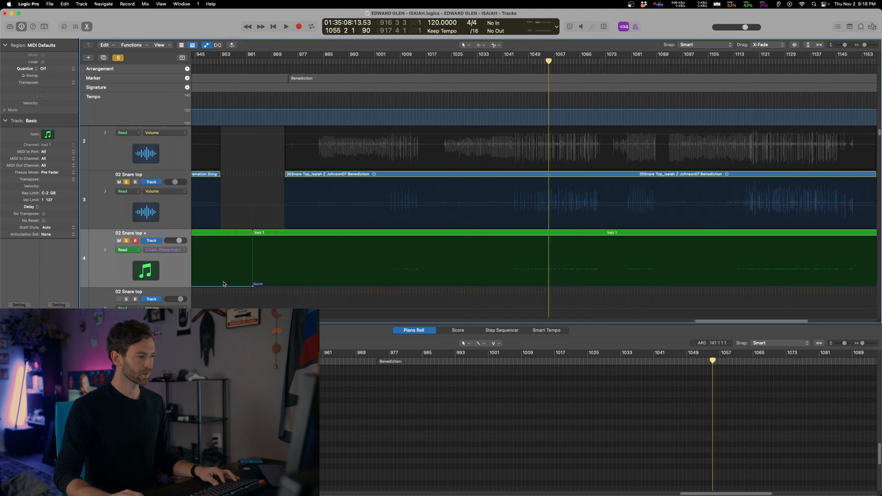
{"action": "left_click", "coordinate": [171, 255]}
{"action": "left_click", "coordinate": [216, 243]}
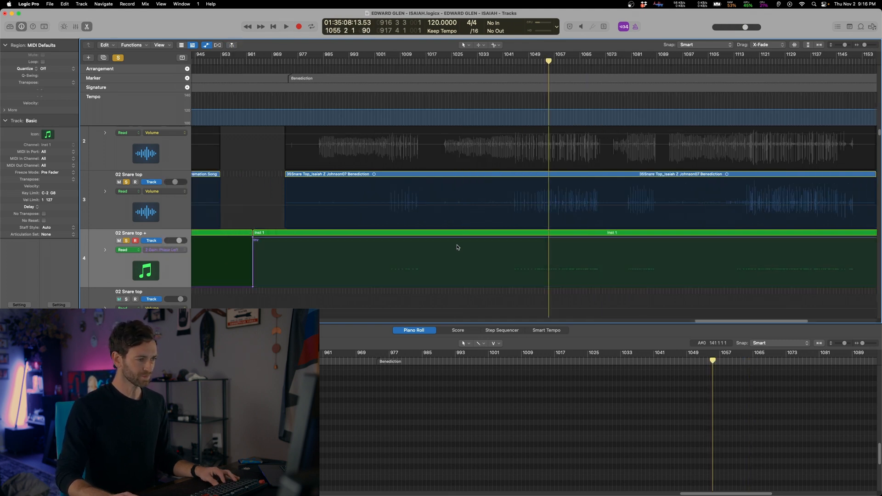
{"action": "left_click_drag", "start_coordinate": [459, 240], "coordinate": [455, 282]}
{"action": "key", "text": "super+Left"}
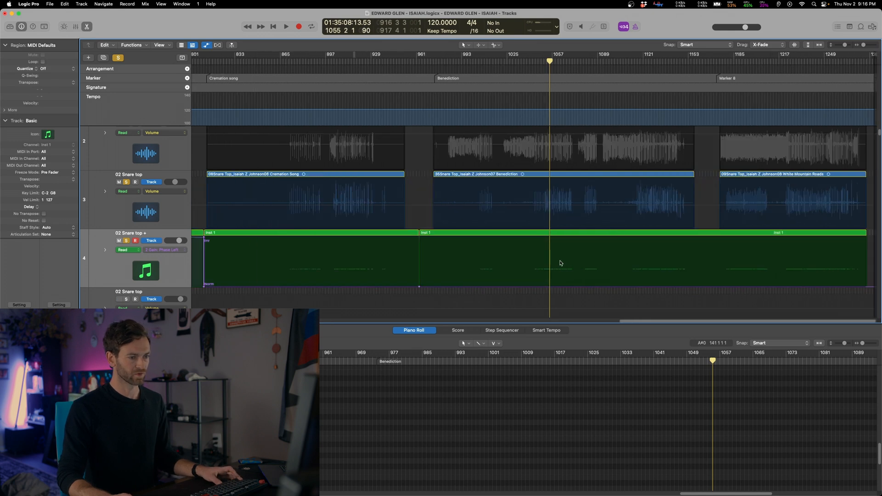
Play the two snare tracks together late in Benediction and at several points in the Marker 8 song to check their phase.
{"action": "left_click", "coordinate": [644, 65]}
{"action": "key", "text": "space"}
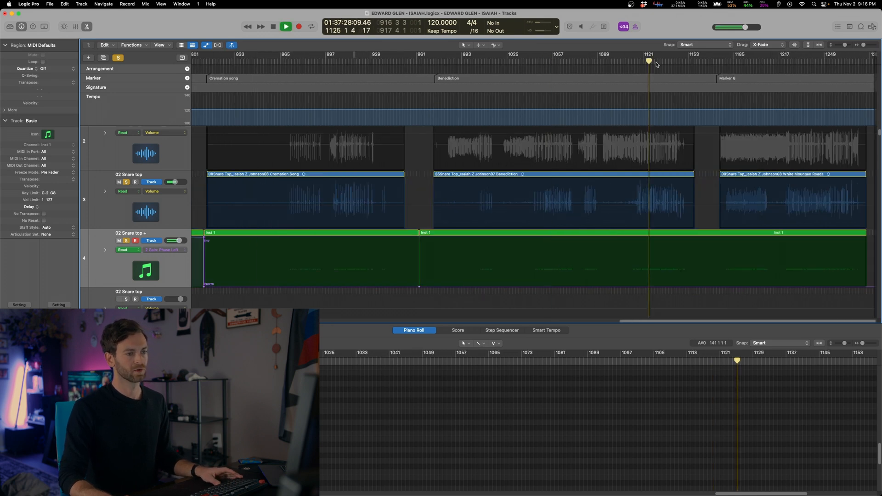
{"action": "left_click", "coordinate": [745, 65]}
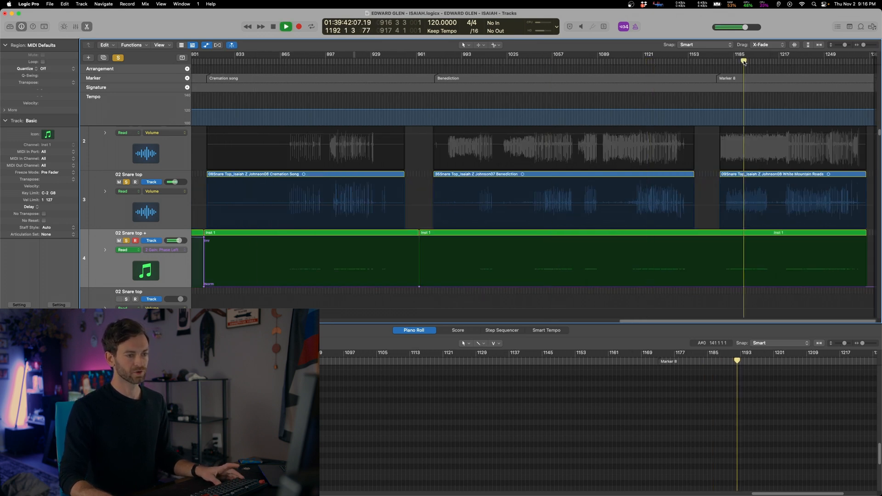
{"action": "left_click", "coordinate": [803, 63]}
{"action": "left_click", "coordinate": [818, 62]}
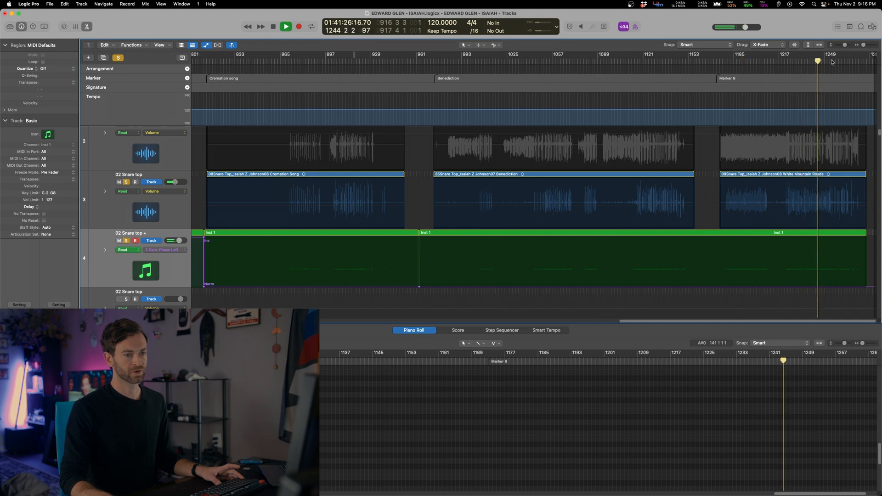
{"action": "left_click", "coordinate": [833, 62]}
{"action": "key", "text": "space"}
Hide automation, unsolo the snares, and route the outputs of 02 Snare top and 02 Snare top + to Bus 2.
{"action": "key", "text": "z"}
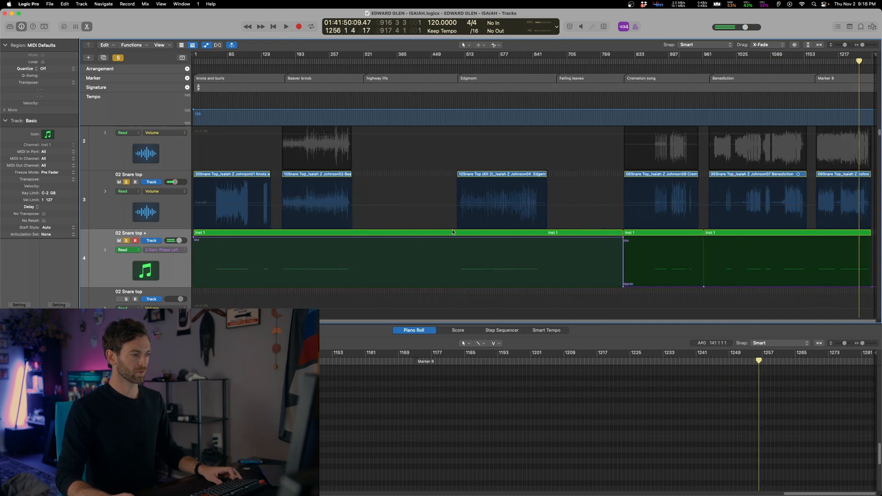
{"action": "left_click", "coordinate": [219, 238]}
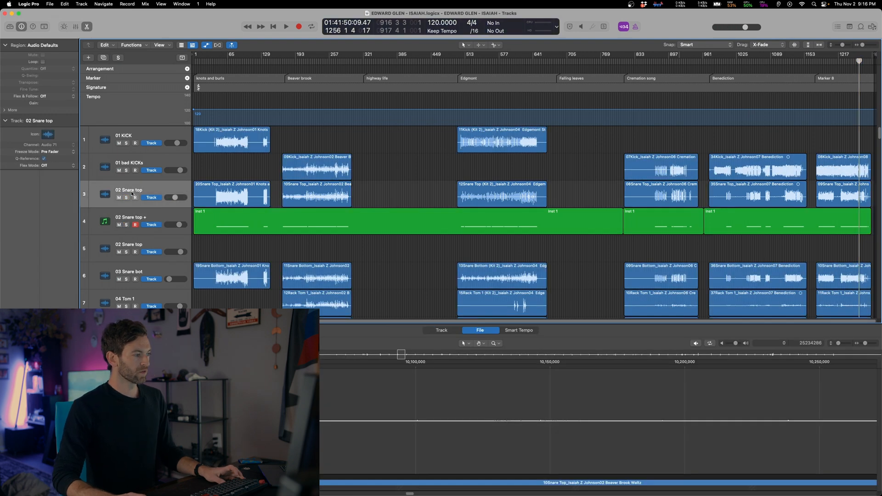
{"action": "left_click", "coordinate": [138, 218]}
{"action": "left_click", "coordinate": [139, 192]}
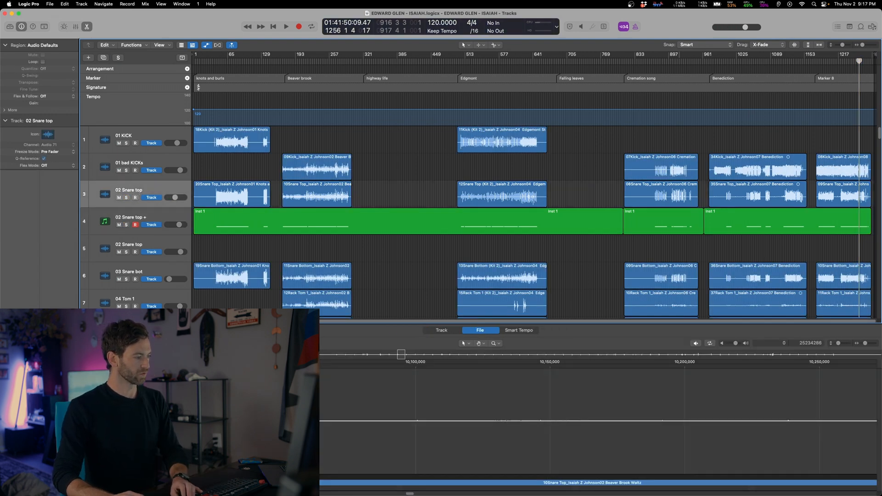
{"action": "left_click", "coordinate": [20, 368]}
{"action": "mouse_move", "coordinate": [30, 382]}
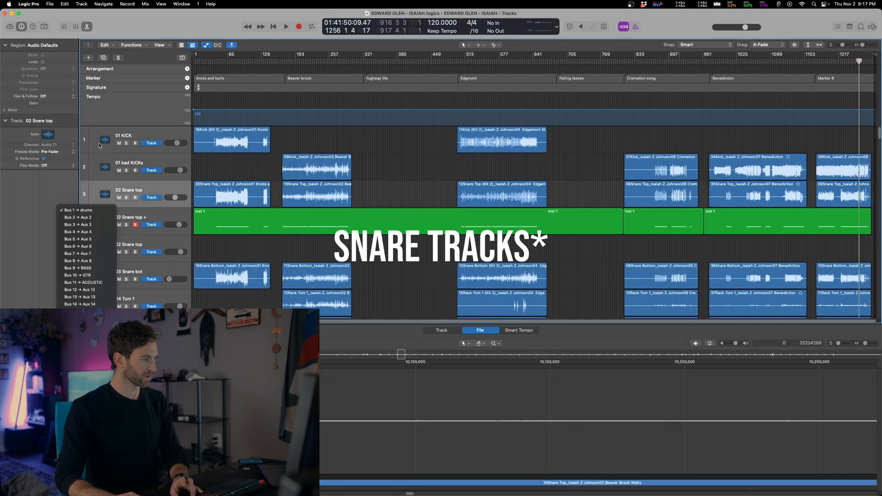
{"action": "left_click", "coordinate": [99, 217]}
{"action": "left_click", "coordinate": [142, 214]}
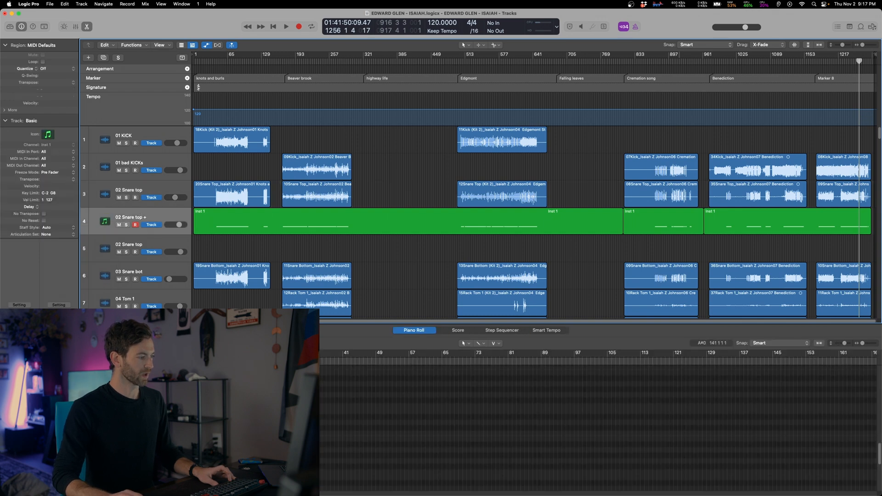
{"action": "left_click", "coordinate": [20, 367]}
{"action": "mouse_move", "coordinate": [29, 382]}
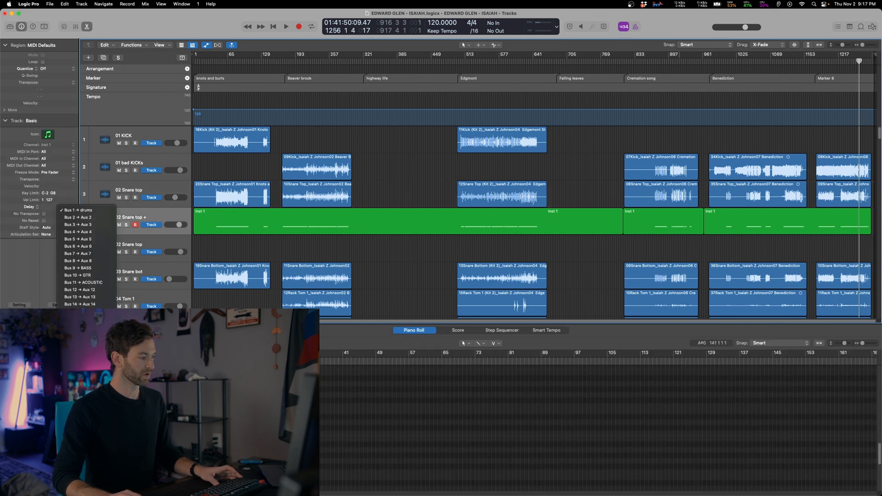
{"action": "left_click", "coordinate": [85, 219]}
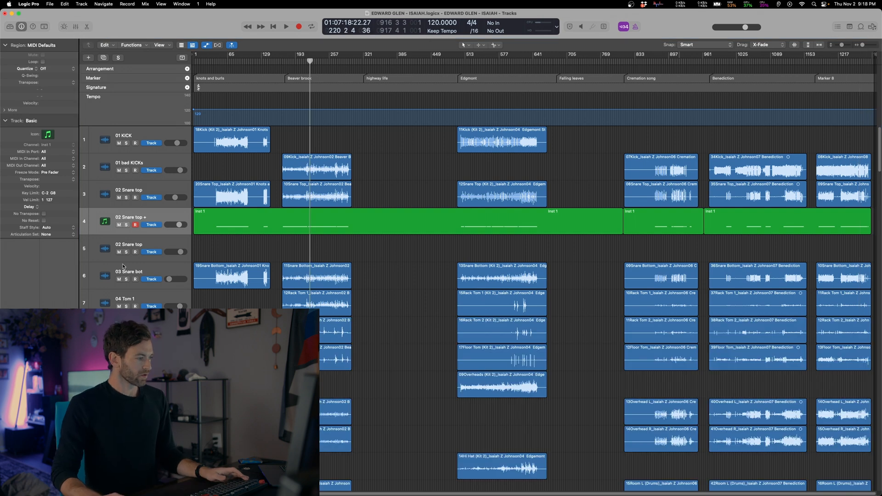
Solo 03 Snare bot, play it in knots and burls, and raise its volume.
{"action": "left_click", "coordinate": [124, 267]}
{"action": "key", "text": "s"}
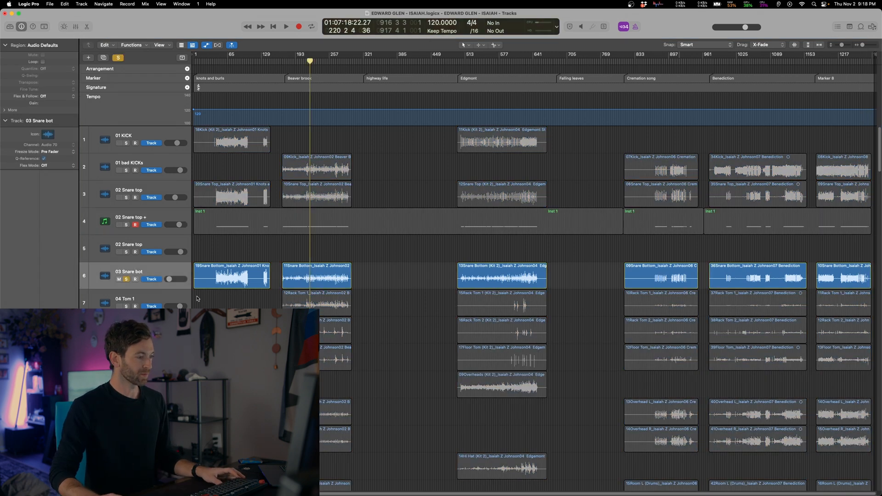
{"action": "left_click", "coordinate": [236, 246], "text": "shift"}
{"action": "key", "text": "space"}
{"action": "key", "text": "super+Right"}
{"action": "key", "text": "super+Right"}
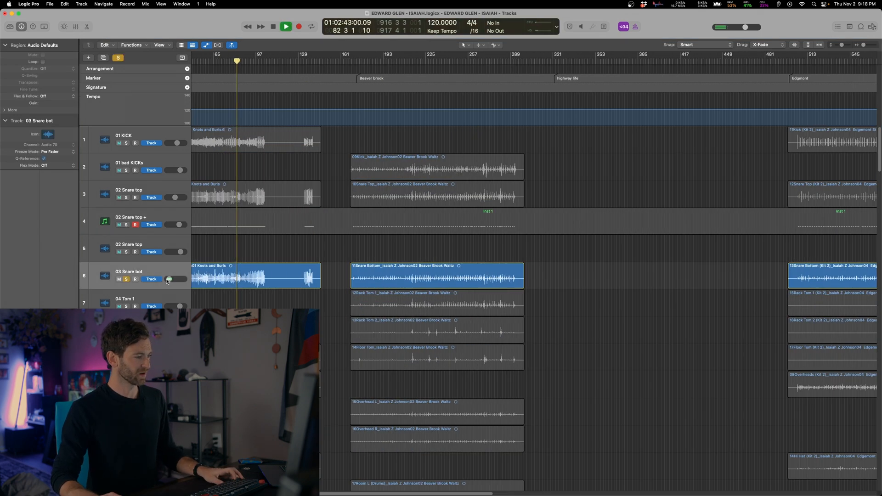
{"action": "left_click_drag", "start_coordinate": [167, 282], "coordinate": [176, 282]}
{"action": "key", "text": "a"}
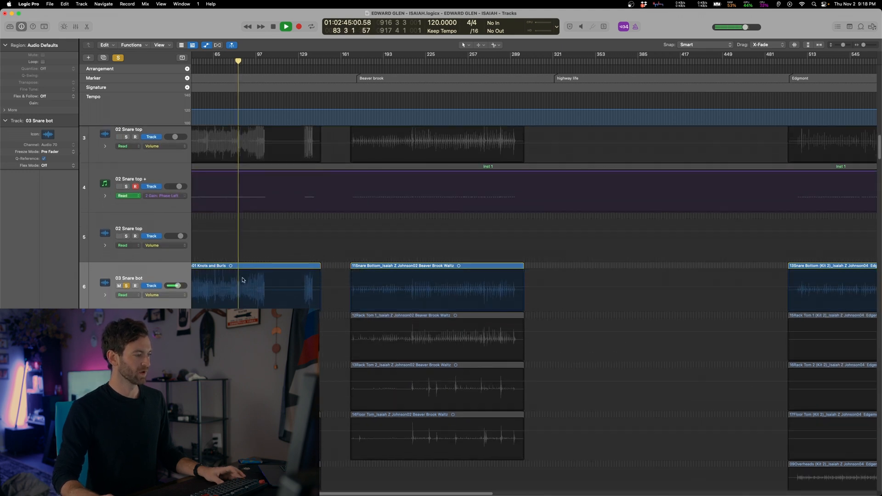
Adjust the low end in 03 Snare bot's Channel EQ and gate the track with Trigger 2, with Mix at 0%.
{"action": "key", "text": "v"}
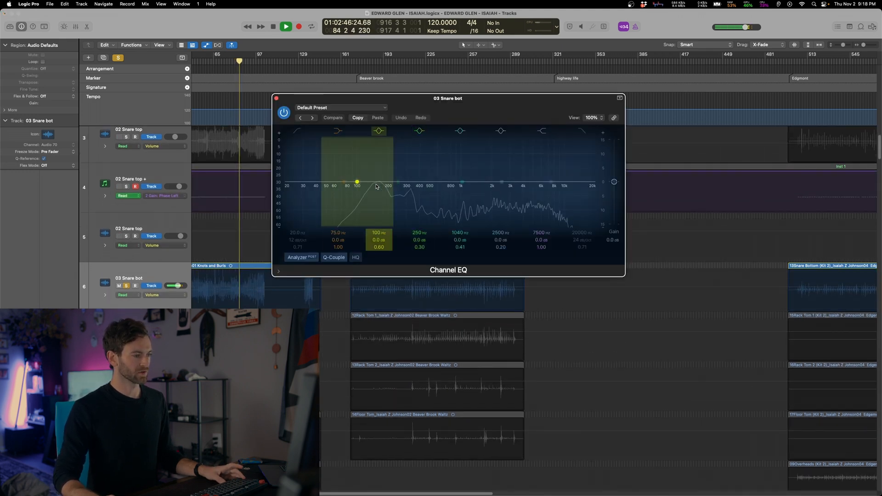
{"action": "left_click_drag", "start_coordinate": [397, 183], "coordinate": [362, 139]}
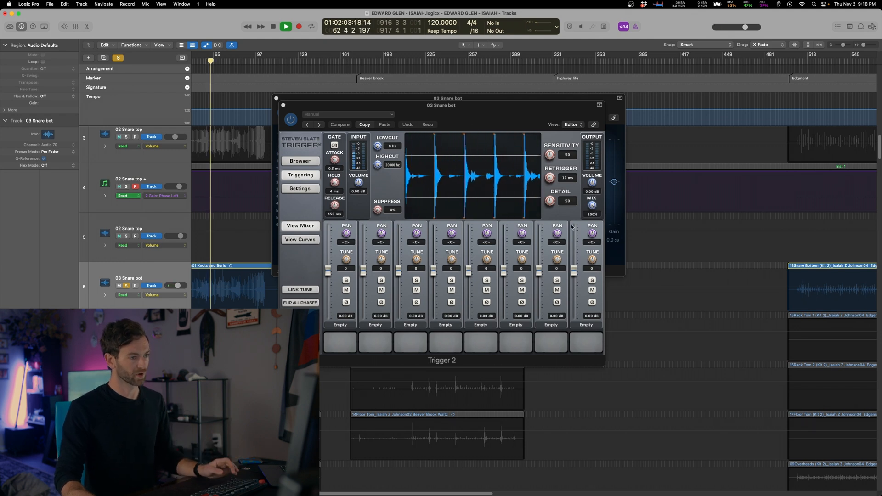
{"action": "left_click_drag", "start_coordinate": [593, 207], "coordinate": [586, 475]}
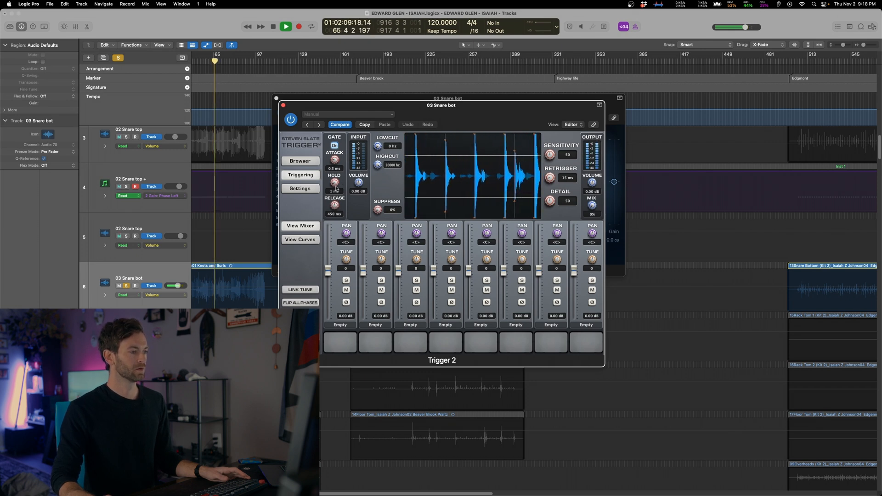
{"action": "left_click_drag", "start_coordinate": [336, 188], "coordinate": [335, 163]}
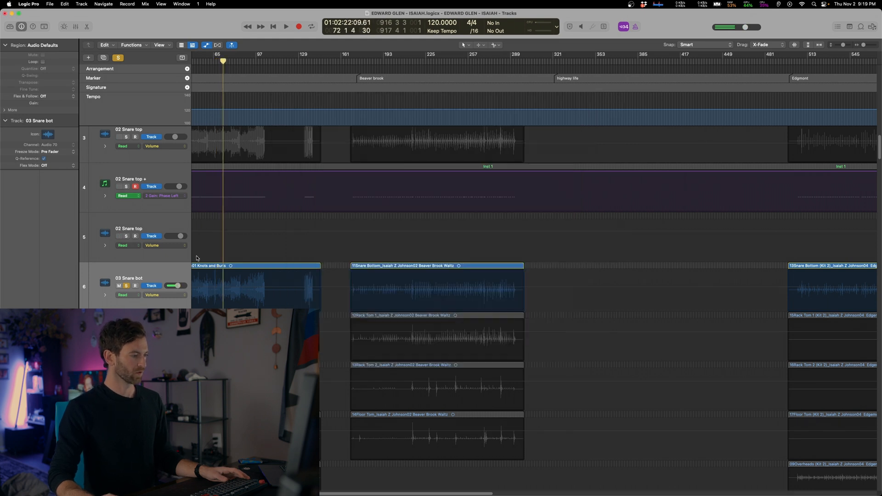
{"action": "key", "text": "space"}
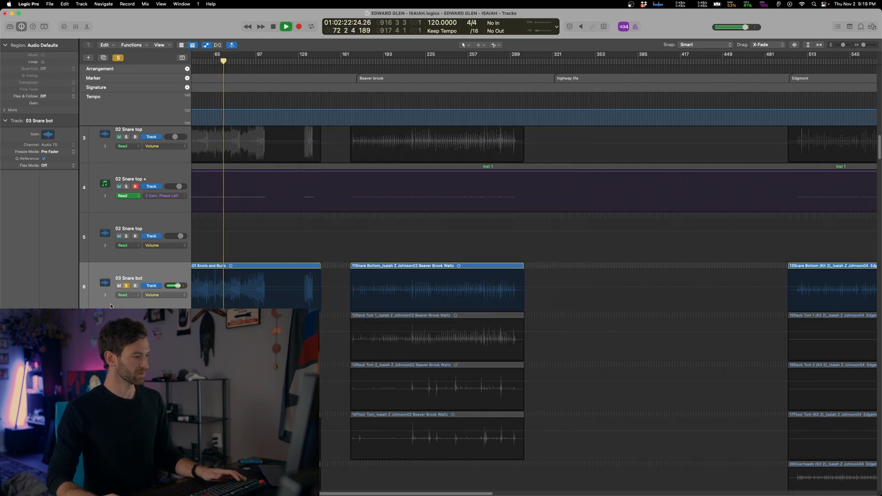
{"action": "key", "text": "space"}
Unsolo 03 Snare bot, play it with the full kit from bar 72, and set its volume to -16.0 dB.
{"action": "key", "text": "super+Up"}
{"action": "key", "text": "s"}
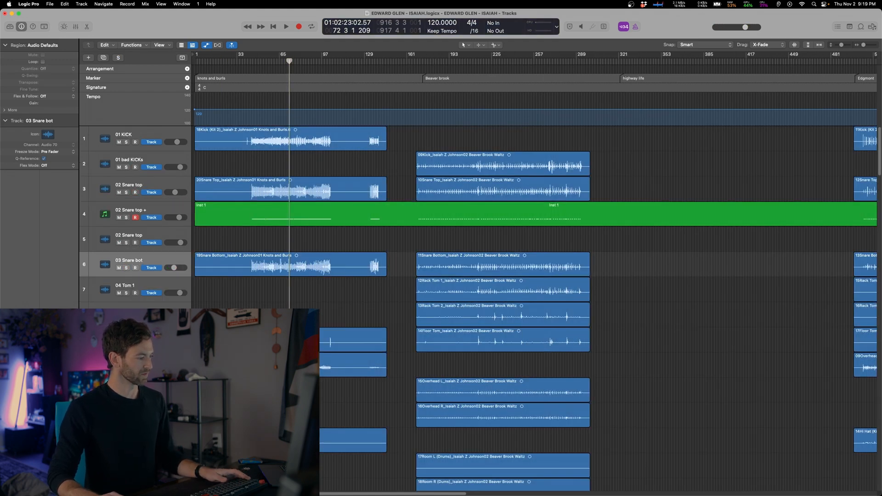
{"action": "key", "text": "space"}
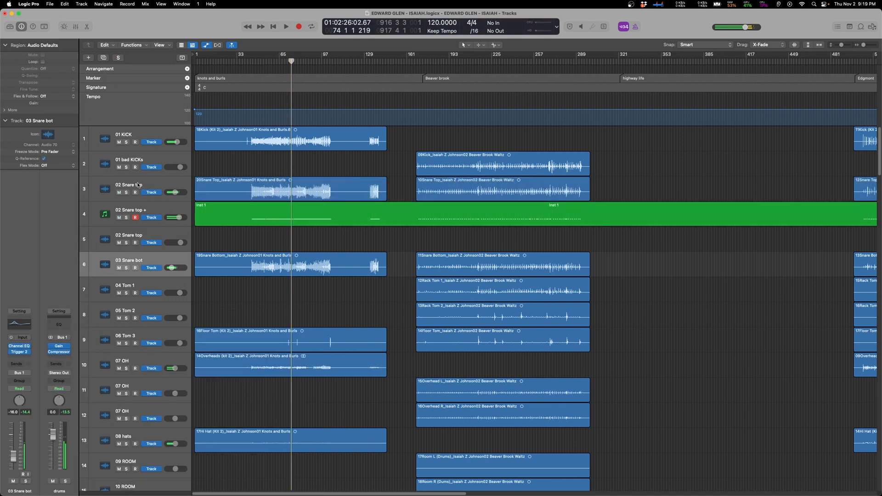
Route the snare bus output to the drums bus, Bus 1.
{"action": "left_click", "coordinate": [138, 212]}
{"action": "left_click", "coordinate": [18, 372]}
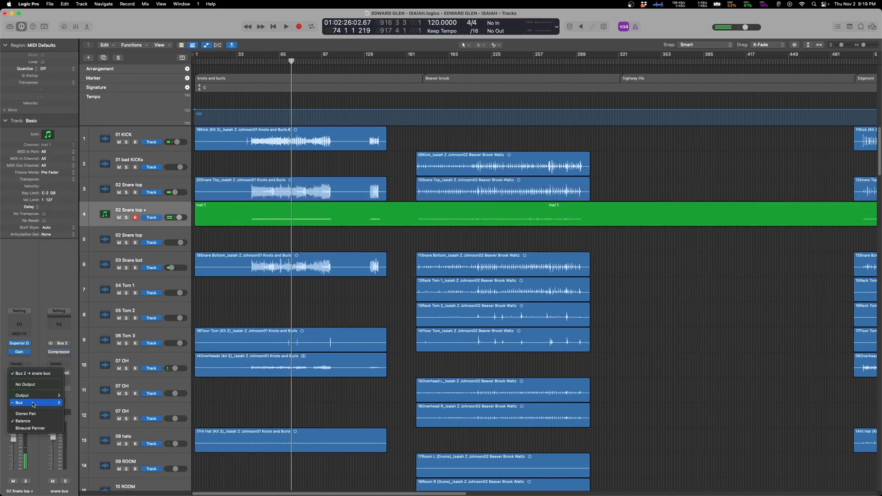
{"action": "left_click", "coordinate": [59, 373]}
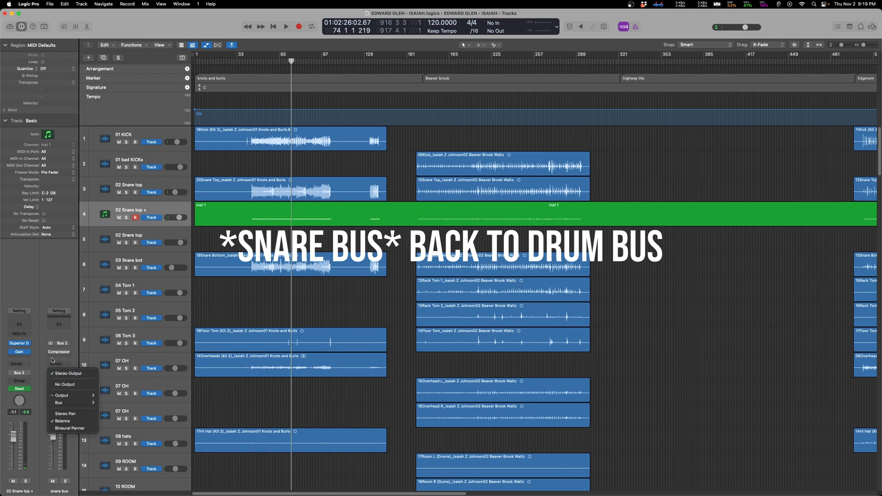
{"action": "mouse_move", "coordinate": [69, 403]}
{"action": "left_click", "coordinate": [122, 211]}
Play the full kit in knots and burls and Beaver brook, and lower 04 Tom 1, 05 Tom 2 and 06 Tom 3 together.
{"action": "key", "text": "space"}
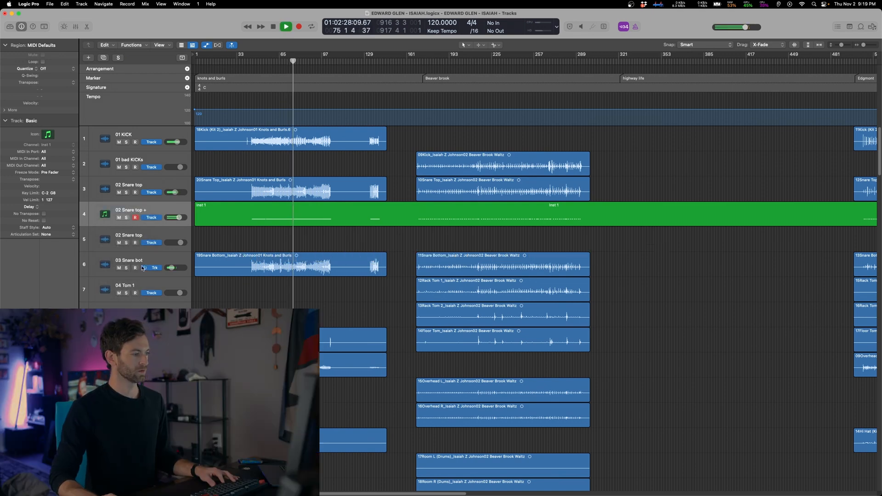
{"action": "left_click", "coordinate": [142, 265]}
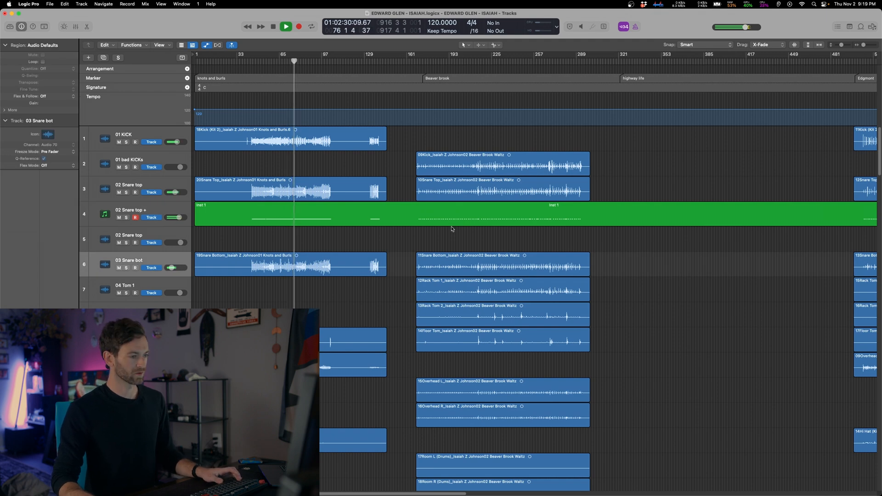
{"action": "left_click", "coordinate": [453, 244], "text": "shift"}
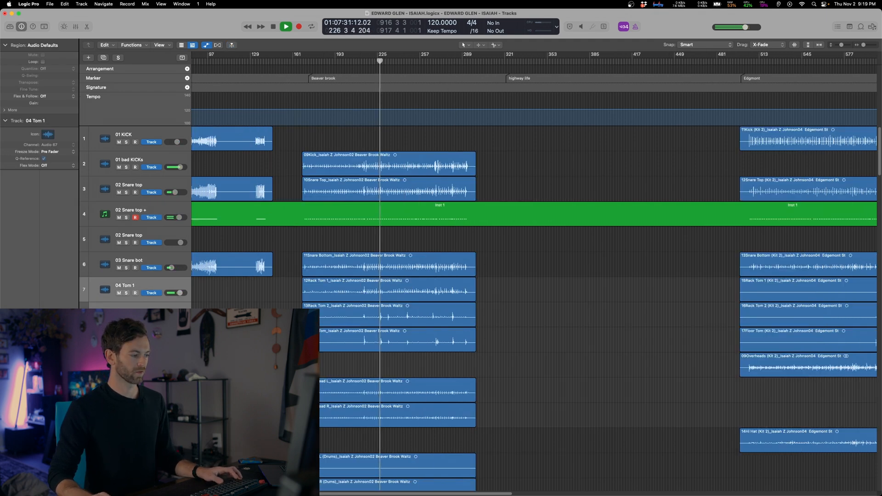
{"action": "scroll", "coordinate": [478, 308], "scroll_direction": "down", "scroll_amount": 2}
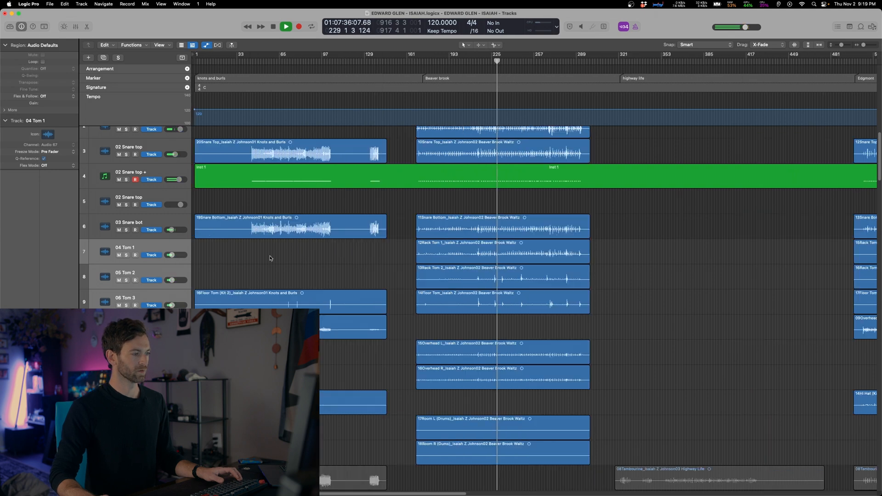
Play the full drum kit in knots and burls, Beaver brook, Edgmont and the later songs to compare the balance.
{"action": "left_click", "coordinate": [268, 257], "text": "shift"}
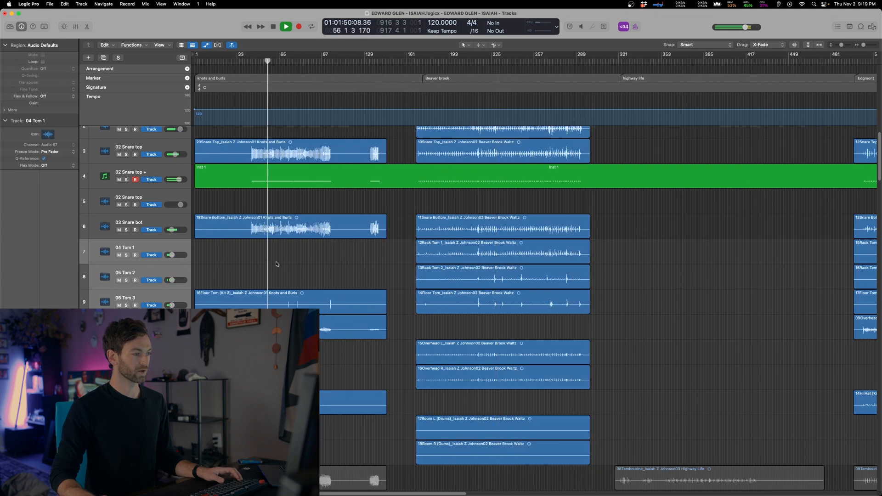
{"action": "scroll", "coordinate": [276, 264], "scroll_direction": "right", "scroll_amount": 3}
{"action": "left_click", "coordinate": [456, 205], "text": "shift"}
{"action": "scroll", "coordinate": [463, 210], "scroll_direction": "right", "scroll_amount": 10}
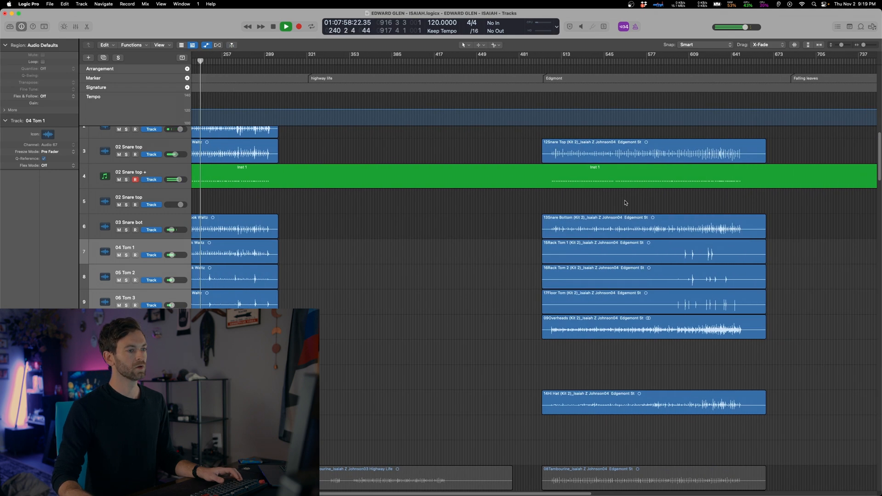
{"action": "left_click", "coordinate": [625, 203], "text": "shift"}
{"action": "scroll", "coordinate": [615, 207], "scroll_direction": "right", "scroll_amount": 5}
{"action": "scroll", "coordinate": [863, 208], "scroll_direction": "right", "scroll_amount": 4}
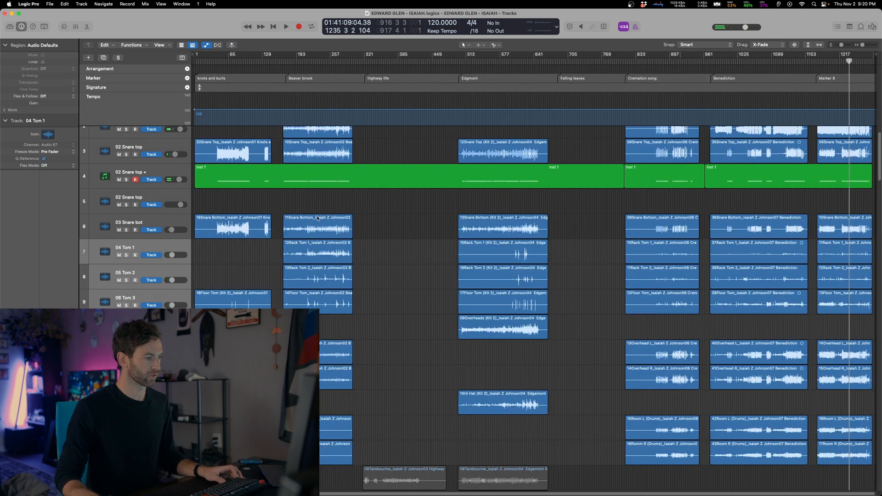
Solo 04 Tom 1 and play it in the Beaver Brook Waltz region.
{"action": "left_click", "coordinate": [306, 208], "text": "shift"}
{"action": "key", "text": "super+Right"}
{"action": "key", "text": "super+Right"}
{"action": "key", "text": "super+Right"}
{"action": "key", "text": "super+Right"}
{"action": "key", "text": "super+Right"}
{"action": "key", "text": "super+Down"}
{"action": "key", "text": "super+Down"}
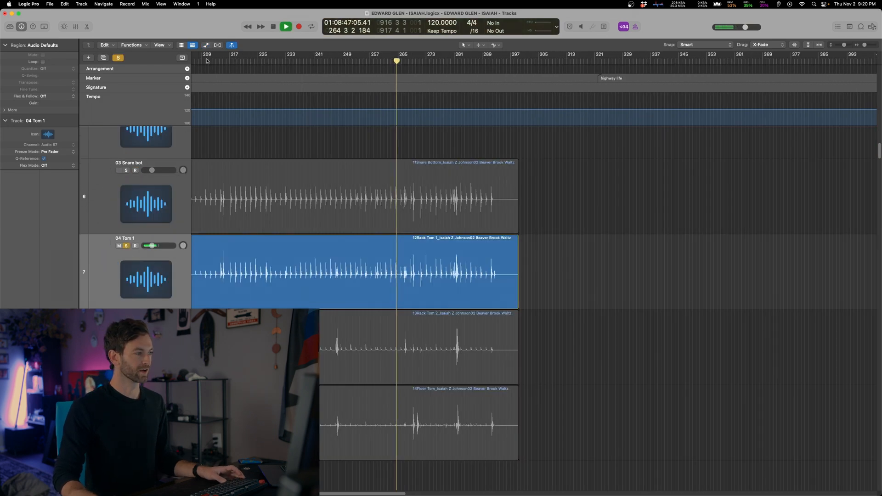
Play the soloed 04 Tom 1 track in the Beaver Brook Waltz region up to the tom fill near bar 215.
{"action": "left_click", "coordinate": [212, 61]}
{"action": "key", "text": "super+Right"}
{"action": "key", "text": "super+Right"}
{"action": "key", "text": "super+Right"}
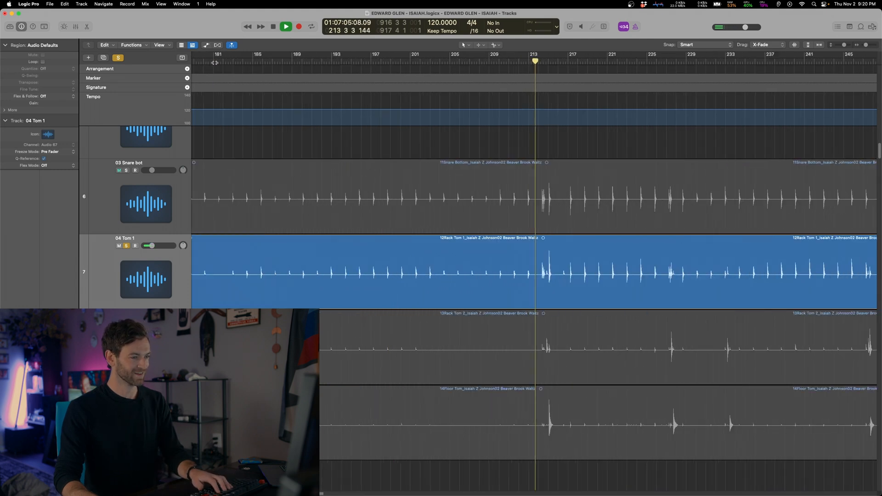
{"action": "key", "text": "super+Right"}
{"action": "key", "text": "super+Right"}
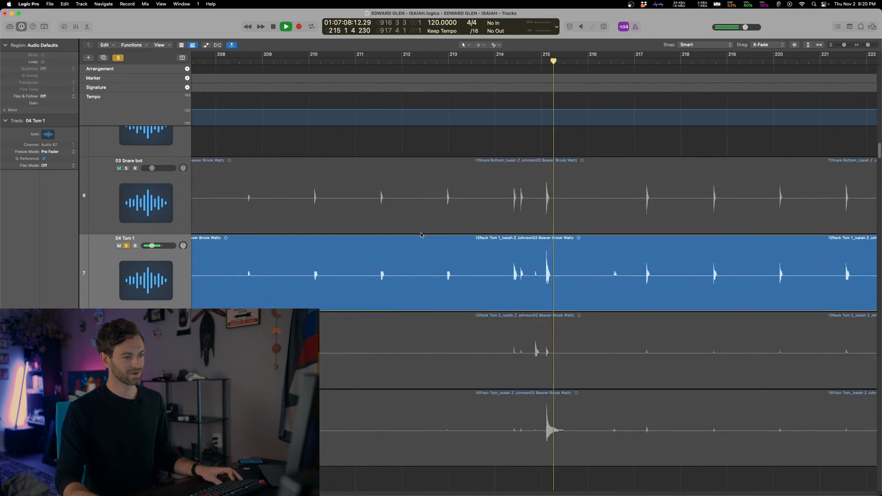
{"action": "key", "text": "super+Right"}
{"action": "key", "text": "space"}
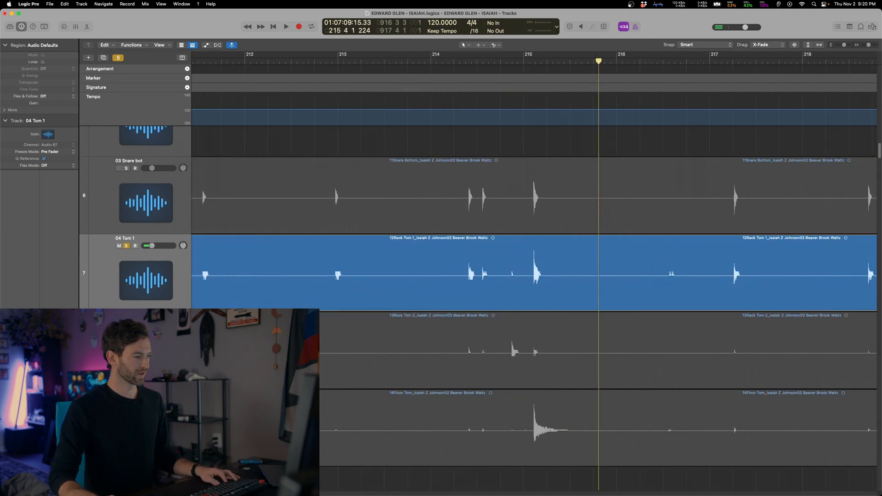
Replay the fill around bar 215 on 04 Tom 1 to hear the bleed from the other drums.
{"action": "left_click", "coordinate": [180, 325], "text": "shift"}
{"action": "left_click", "coordinate": [489, 62]}
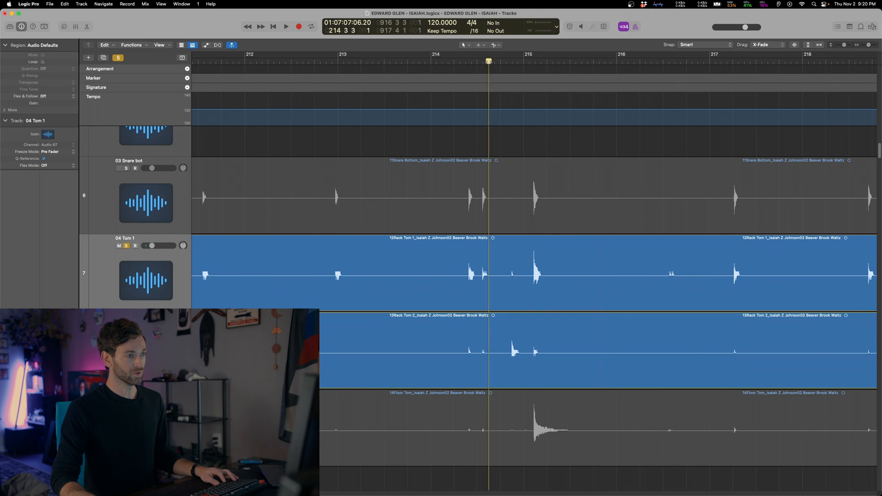
{"action": "key", "text": "space"}
{"action": "key", "text": "space"}
{"action": "left_click", "coordinate": [126, 323]}
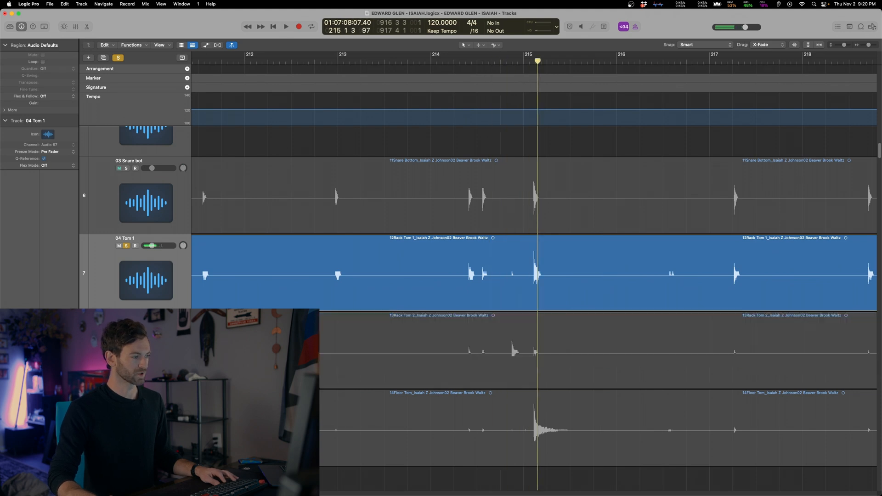
{"action": "key", "text": "super+Left"}
{"action": "key", "text": "space"}
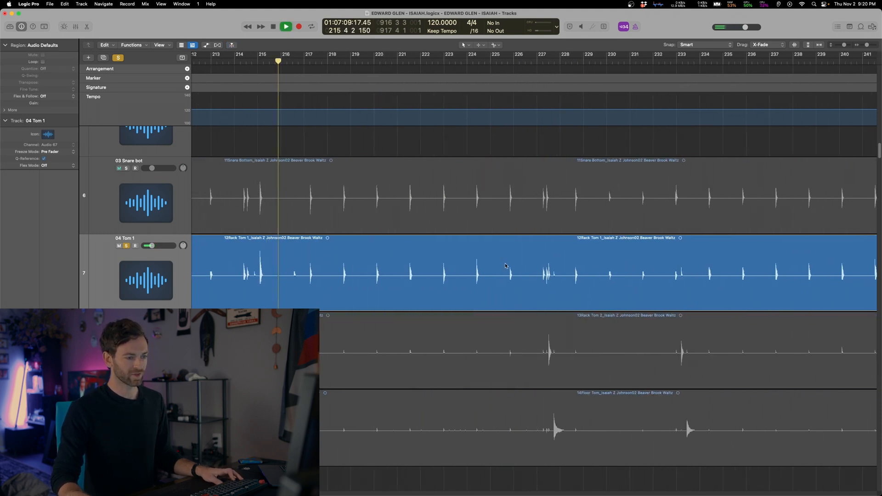
Play the tom fill around bar 227 on the soloed 04 Tom 1 track.
{"action": "key", "text": "space"}
{"action": "key", "text": "super+Right"}
{"action": "left_click", "coordinate": [582, 63]}
{"action": "key", "text": "space"}
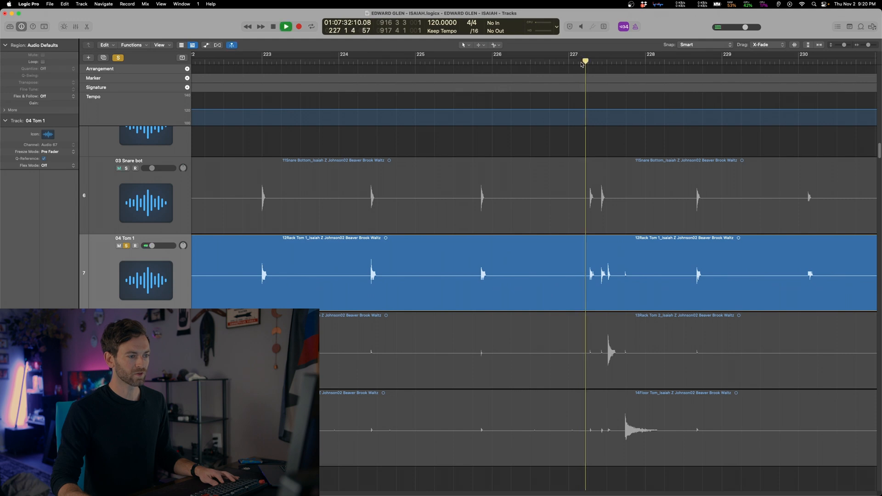
{"action": "key", "text": "space"}
{"action": "key", "text": "super+Left"}
{"action": "key", "text": "super+Left"}
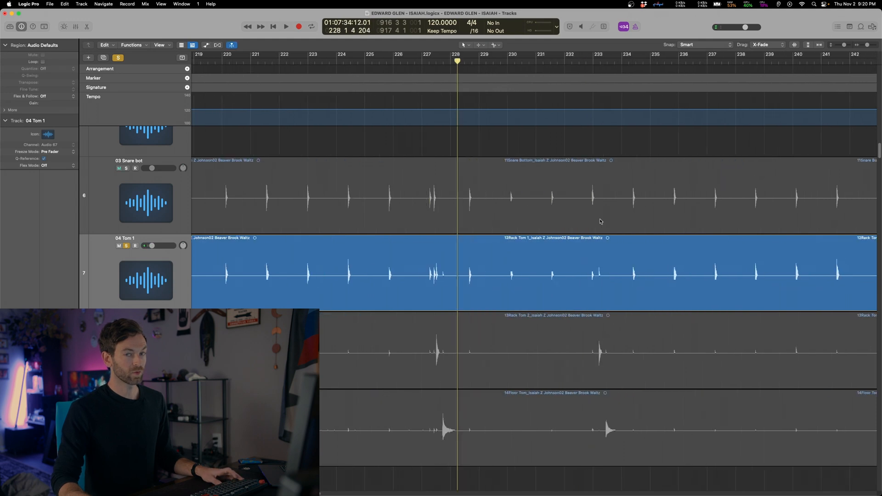
Delete the bleed between the 04 Tom 1 hits at bars 878 and 883 in Cremation Song.
{"action": "scroll", "coordinate": [600, 222], "scroll_direction": "right", "scroll_amount": 5}
{"action": "scroll", "coordinate": [600, 223], "scroll_direction": "right", "scroll_amount": 15}
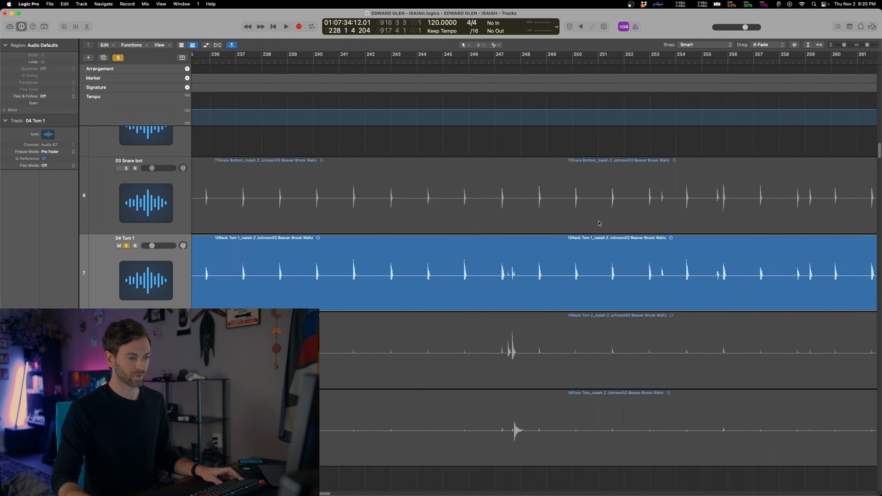
{"action": "key", "text": "super+Left"}
{"action": "key", "text": "super+Left"}
{"action": "scroll", "coordinate": [598, 225], "scroll_direction": "right", "scroll_amount": 5}
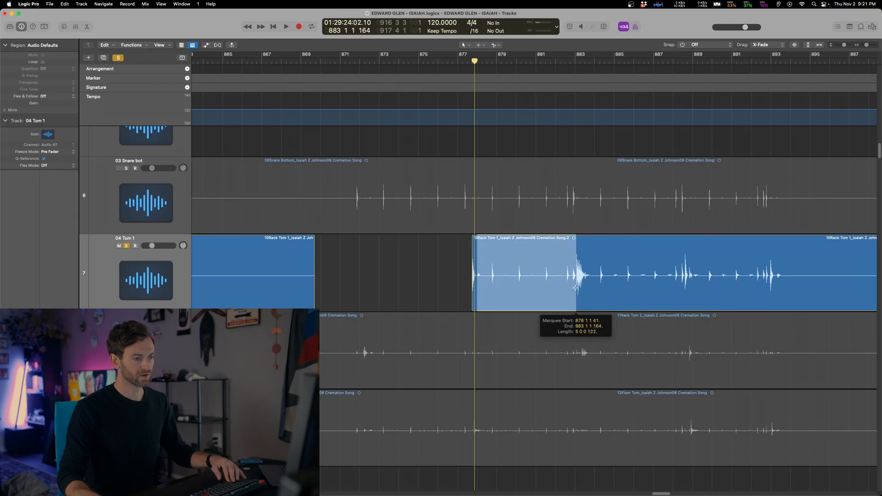
{"action": "key", "text": "Delete"}
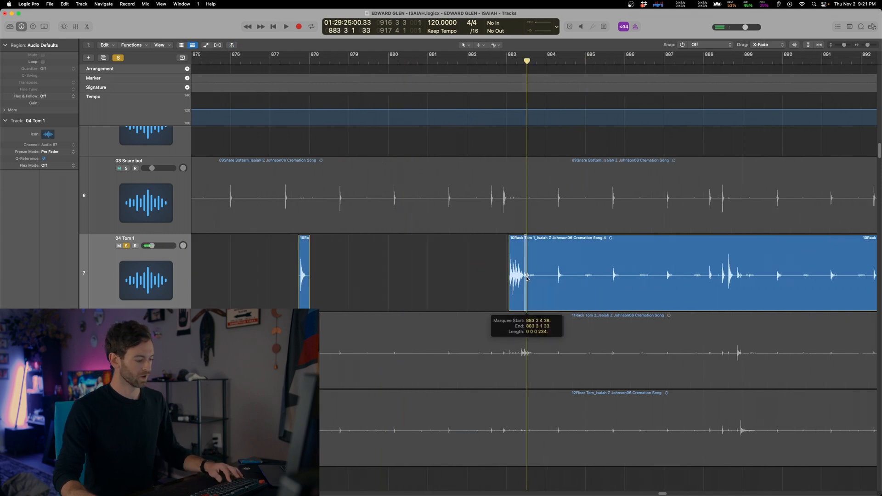
With the Marquee Tool, delete the 04 Tom 1 bleed from the end of the bar 883 fill to the hit in bar 888.
{"action": "left_click_drag", "start_coordinate": [525, 279], "coordinate": [527, 278]}
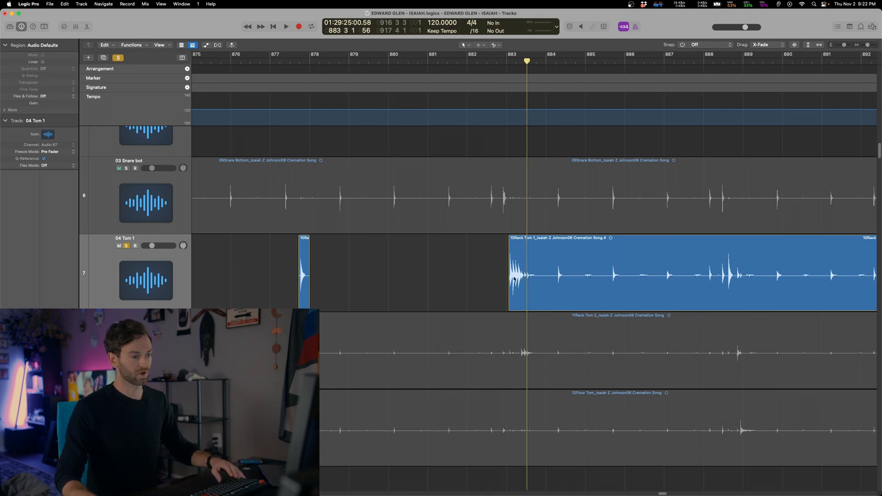
{"action": "left_click_drag", "start_coordinate": [526, 279], "coordinate": [577, 279]}
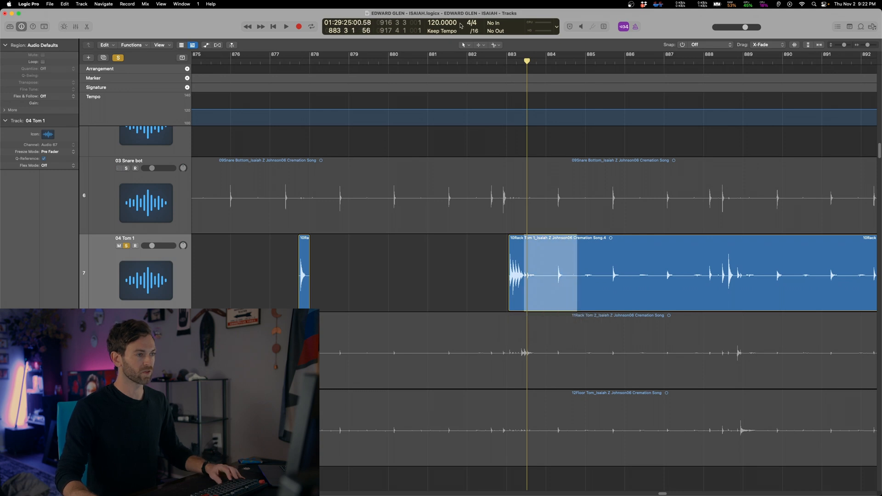
{"action": "left_click", "coordinate": [481, 46]}
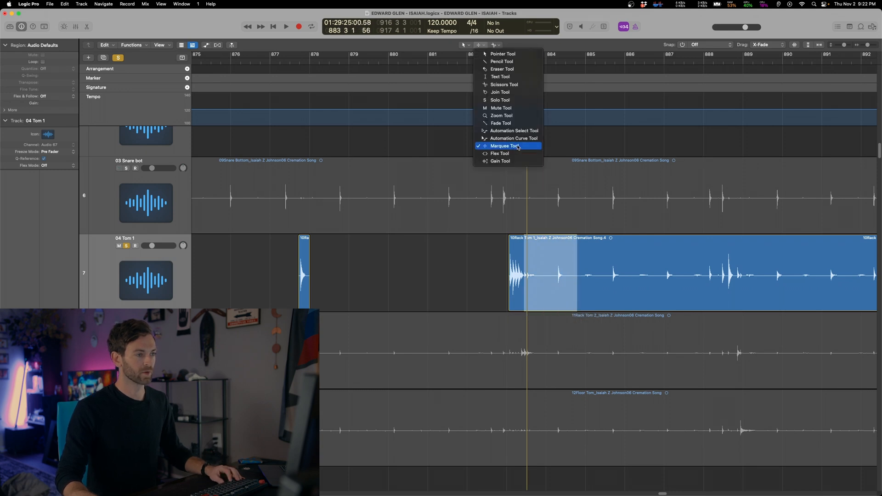
{"action": "left_click", "coordinate": [467, 270]}
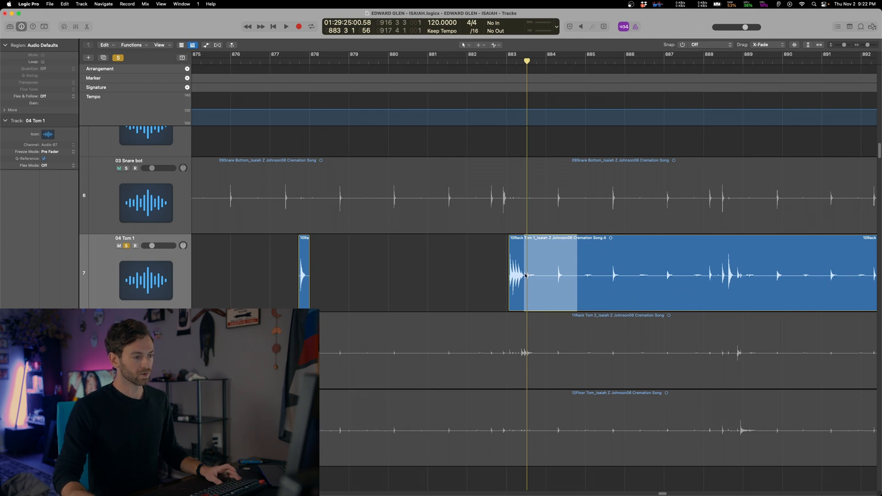
{"action": "left_click_drag", "start_coordinate": [525, 278], "coordinate": [727, 283]}
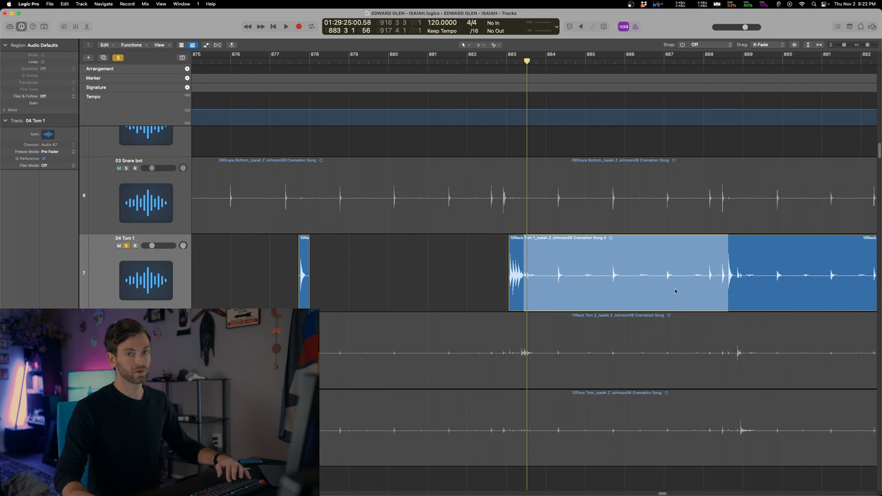
{"action": "key", "text": "Delete"}
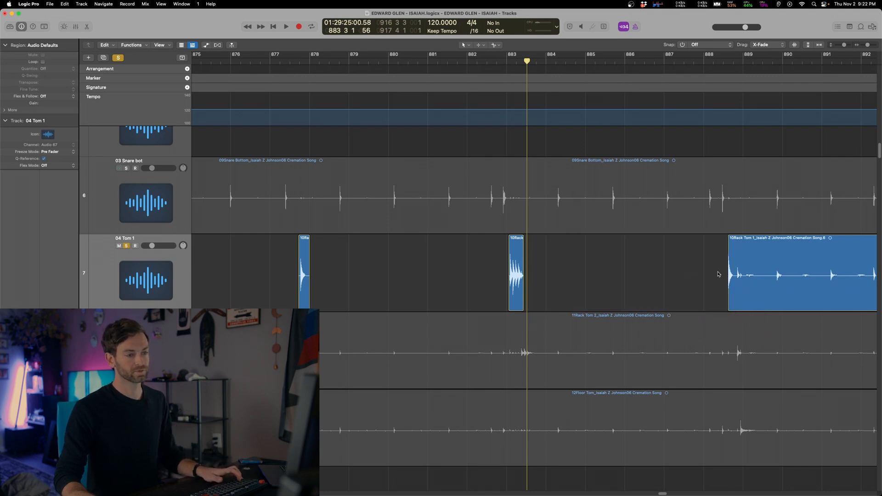
Delete the 04 Tom 1 bleed between the hit in bar 888 and the hit just before bar 893.
{"action": "scroll", "coordinate": [719, 275], "scroll_direction": "right", "scroll_amount": 6}
{"action": "left_click_drag", "start_coordinate": [465, 281], "coordinate": [631, 288]}
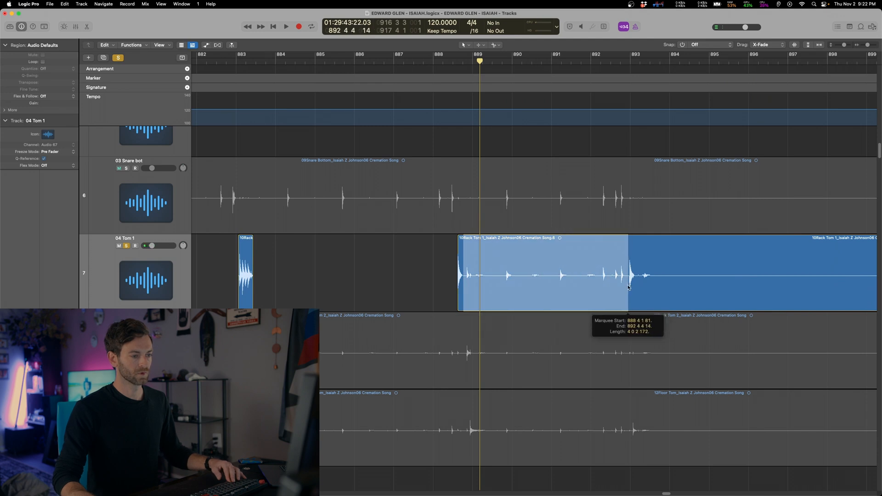
{"action": "key", "text": "Delete"}
{"action": "key", "text": "space"}
{"action": "scroll", "coordinate": [575, 230], "scroll_direction": "right", "scroll_amount": 3}
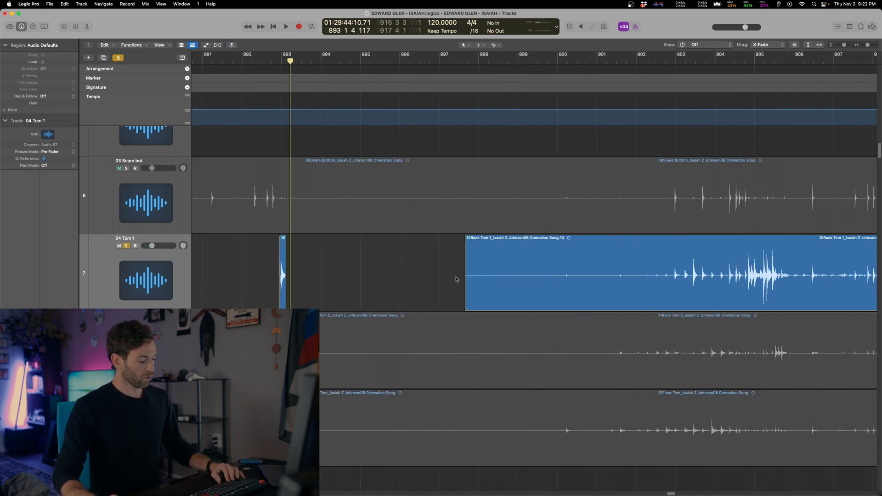
Delete the 04 Tom 1 section from bar 897 up to the tom hit in bar 903.
{"action": "left_click_drag", "start_coordinate": [451, 279], "coordinate": [692, 269]}
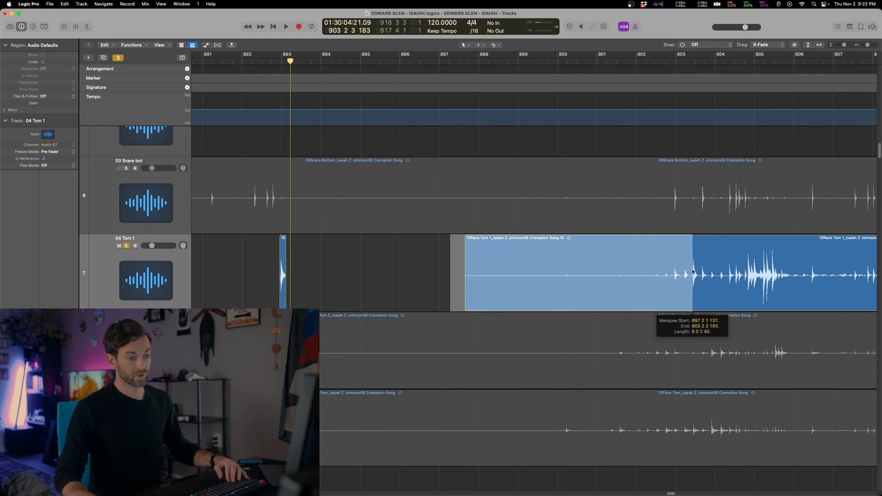
{"action": "key", "text": "Delete"}
{"action": "key", "text": "space"}
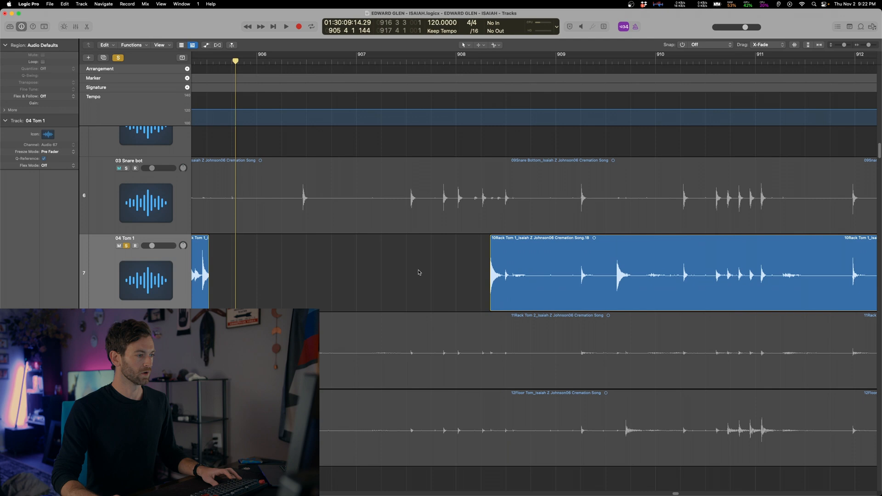
Undo the last 04 Tom 1 deletion to play the bleed around bar 906, and delete the section up to bar 908 again.
{"action": "key", "text": "super+z"}
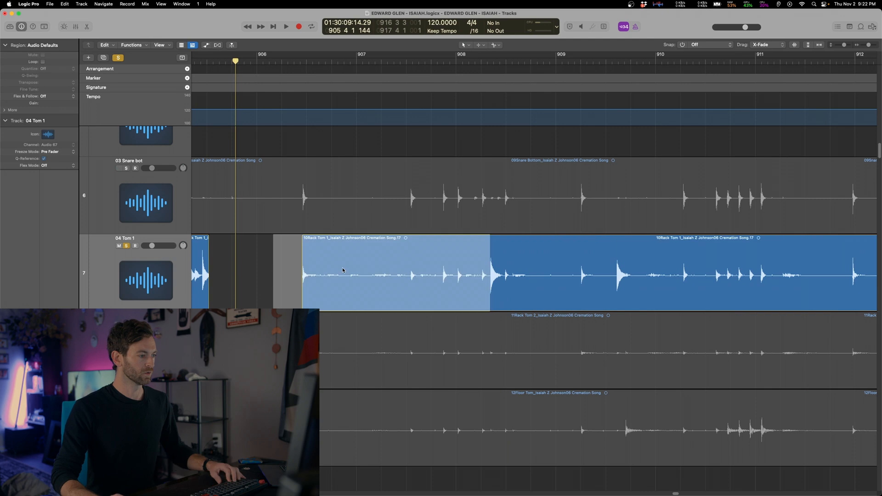
{"action": "left_click", "coordinate": [298, 267]}
{"action": "key", "text": "space"}
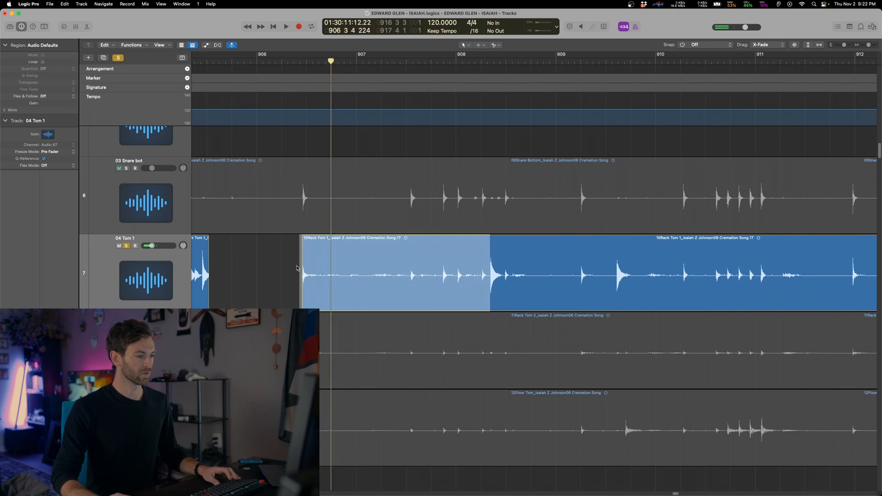
{"action": "key", "text": "Delete"}
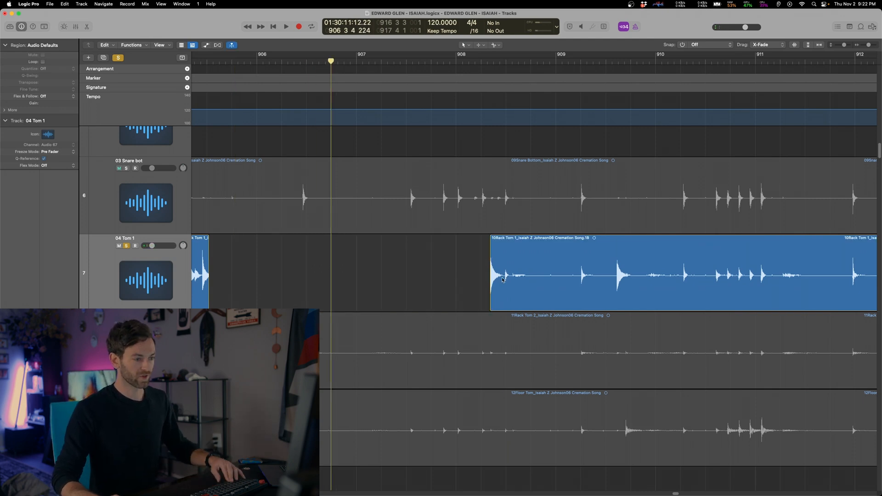
Delete the 04 Tom 1 bleed between the hits in bars 908 and 909 and between those in bars 919 and 920.
{"action": "left_click_drag", "start_coordinate": [503, 280], "coordinate": [616, 281]}
{"action": "key", "text": "Delete"}
{"action": "left_click_drag", "start_coordinate": [587, 280], "coordinate": [713, 283]}
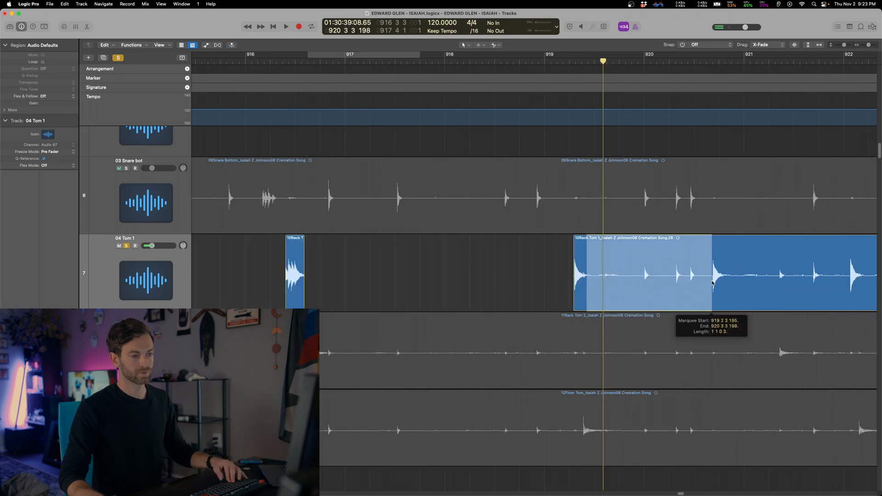
{"action": "key", "text": "Delete"}
Delete the bleed between the following 04 Tom 1 hits after bar 920 in Cremation Song.
{"action": "scroll", "coordinate": [698, 283], "scroll_direction": "right", "scroll_amount": 5}
{"action": "left_click_drag", "start_coordinate": [476, 282], "coordinate": [599, 281]}
{"action": "key", "text": "Delete"}
{"action": "scroll", "coordinate": [599, 281], "scroll_direction": "right", "scroll_amount": 15}
{"action": "left_click_drag", "start_coordinate": [364, 281], "coordinate": [736, 282]}
{"action": "key", "text": "Delete"}
{"action": "key", "text": "Delete"}
Remove the 04 Tom 1 bleed ahead of the last group of hits near the end of Cremation Song.
{"action": "scroll", "coordinate": [735, 282], "scroll_direction": "right", "scroll_amount": 5}
{"action": "left_click_drag", "start_coordinate": [453, 282], "coordinate": [699, 282]}
{"action": "key", "text": "Delete"}
{"action": "key", "text": "super+Left"}
{"action": "key", "text": "super+Left"}
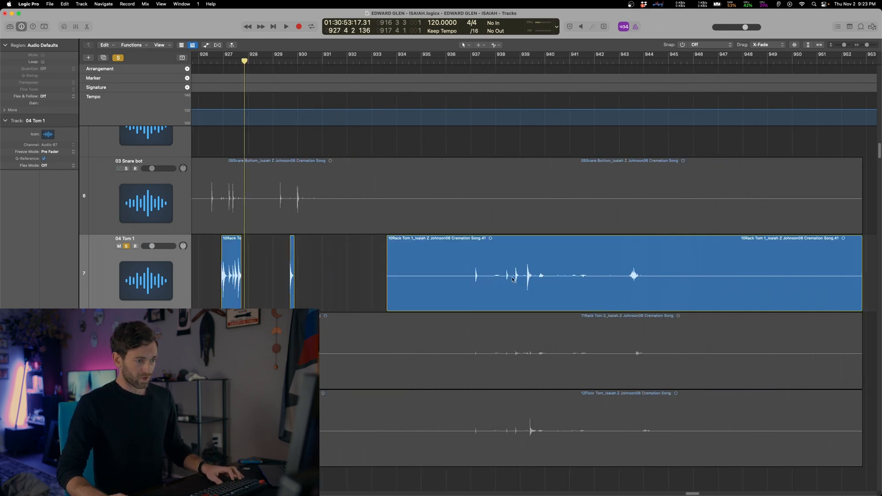
{"action": "left_click", "coordinate": [519, 282]}
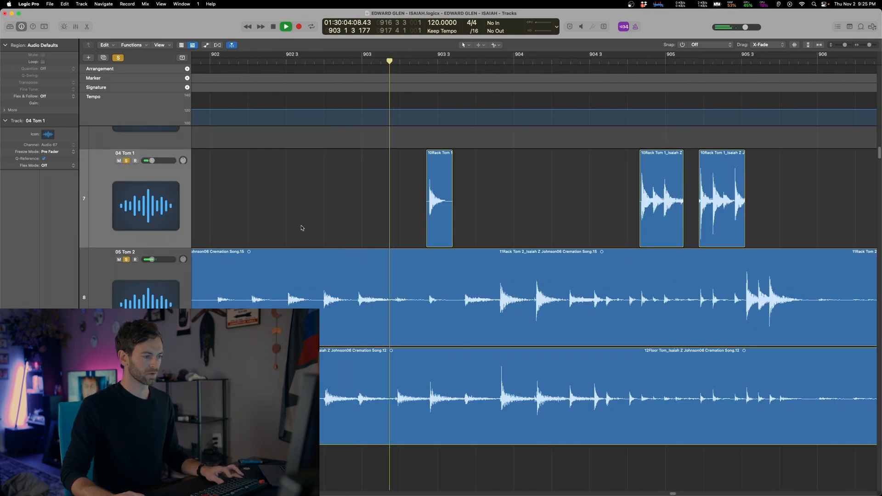
Play the soloed toms around bar 903 to compare the edited 04 Tom 1 with the uncut 05 Tom 2 and 06 Tom 3.
{"action": "key", "text": "space"}
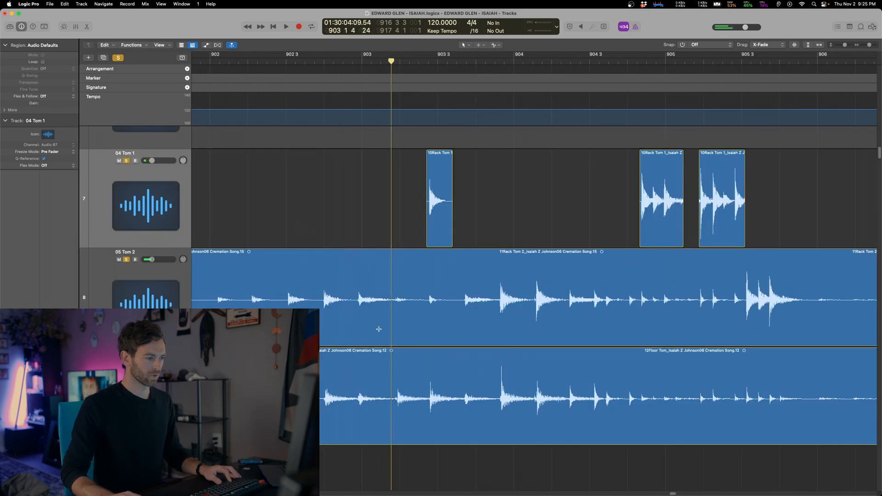
{"action": "left_click_drag", "start_coordinate": [358, 304], "coordinate": [426, 313]}
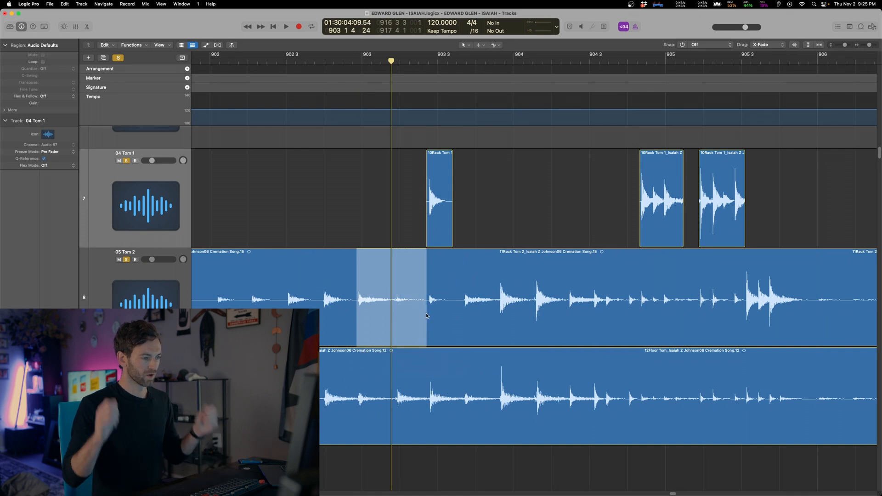
{"action": "left_click", "coordinate": [341, 224]}
{"action": "key", "text": "space"}
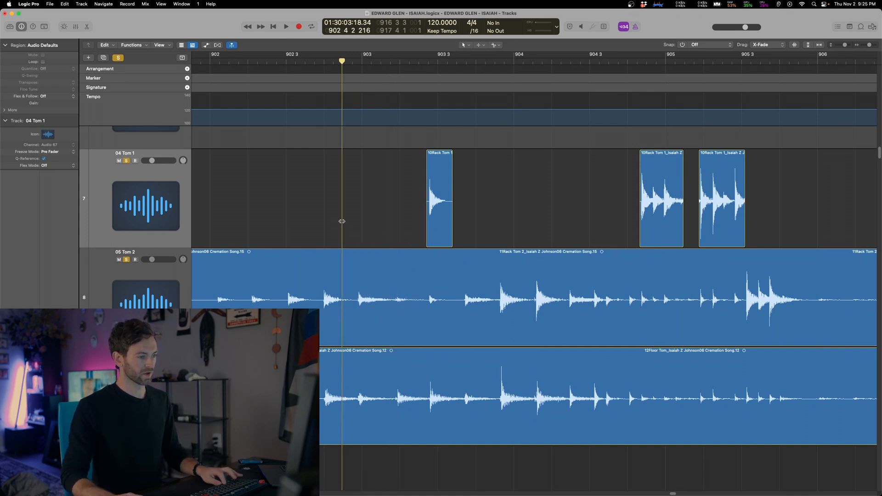
{"action": "key", "text": "space"}
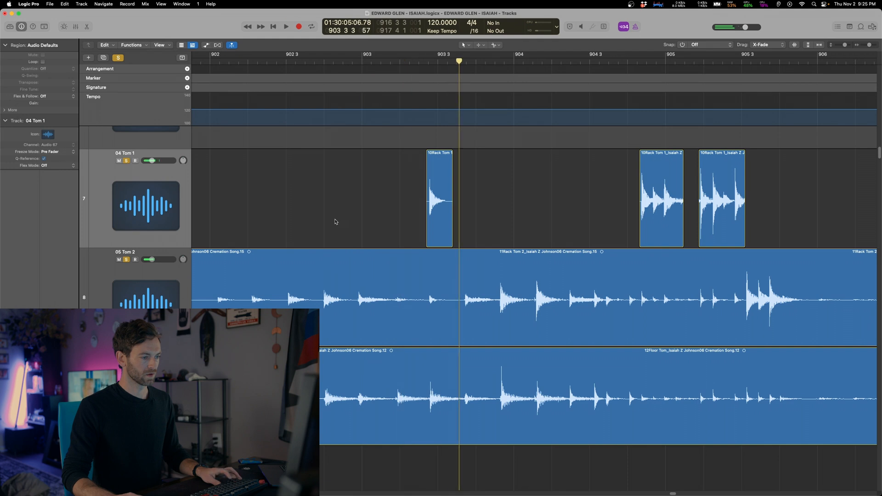
{"action": "key", "text": "super+z"}
{"action": "left_click", "coordinate": [359, 207]}
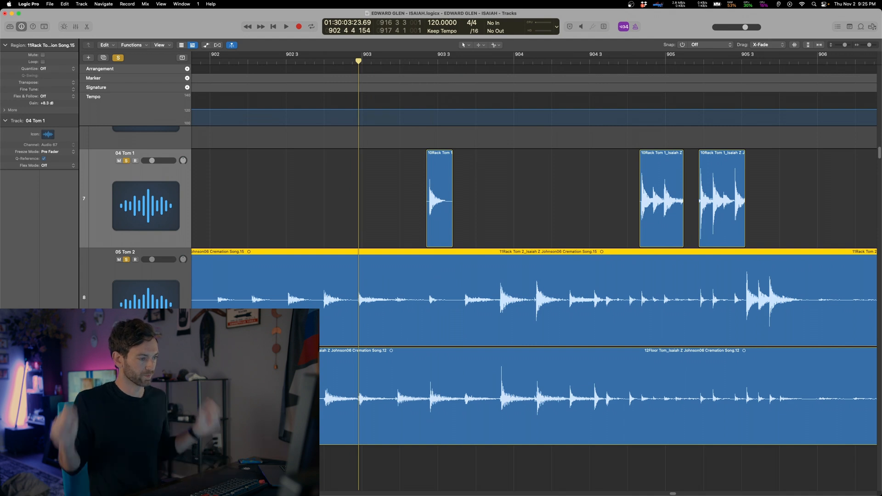
Delete the bleed just before bar 903 up to the hit past 903.3 on 05 Tom 2 and up to 903 1 4 on 06 Tom 3.
{"action": "left_click", "coordinate": [381, 229]}
{"action": "left_click_drag", "start_coordinate": [359, 307], "coordinate": [463, 321]}
{"action": "key", "text": "Delete"}
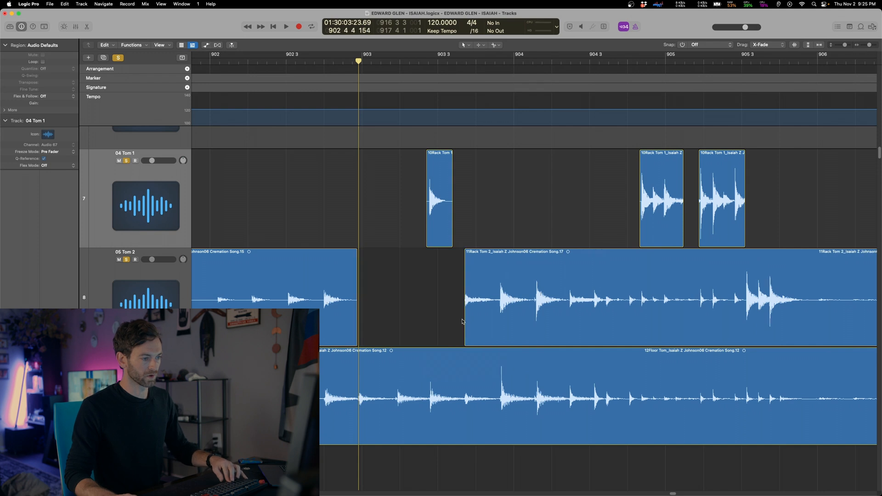
{"action": "left_click_drag", "start_coordinate": [359, 405], "coordinate": [394, 406]}
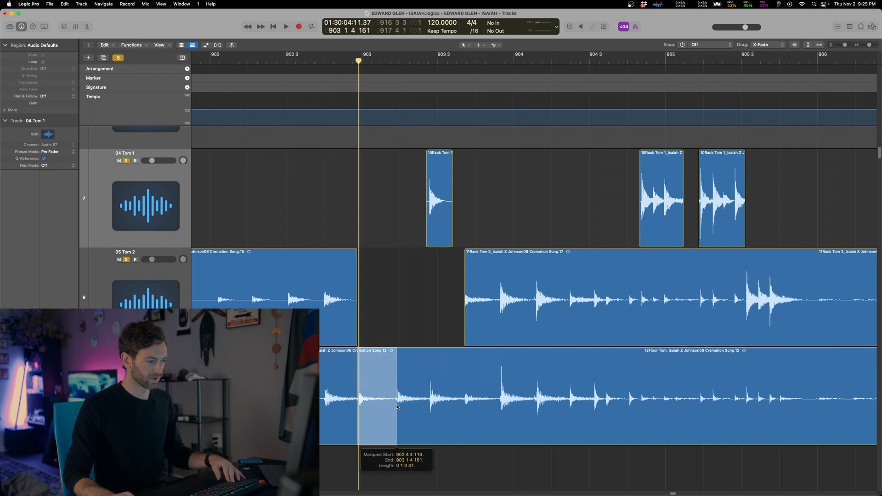
{"action": "key", "text": "Delete"}
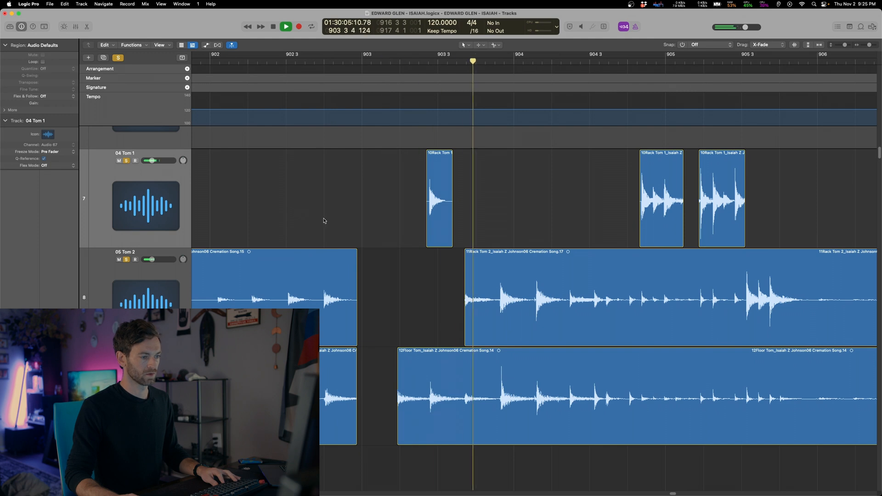
Delete the 06 Tom 3 bleed from 903 3 3 171 to 903 4 3 135 and the 05 Tom 2 bleed up to the hit just before bar 904.
{"action": "key", "text": "space"}
{"action": "left_click_drag", "start_coordinate": [464, 403], "coordinate": [500, 403]}
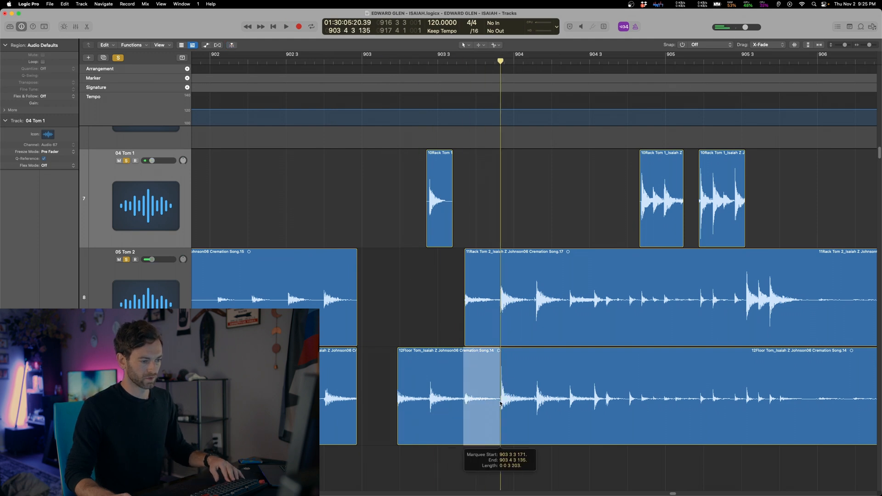
{"action": "key", "text": "Delete"}
{"action": "key", "text": "space"}
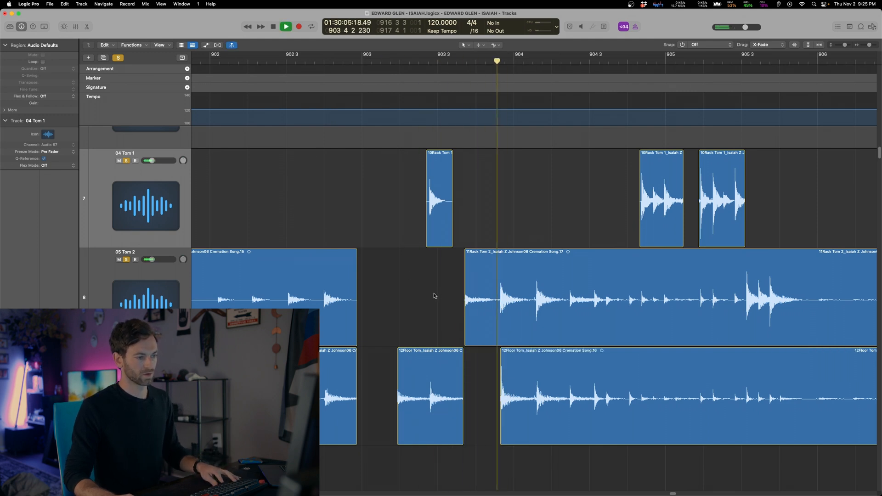
{"action": "key", "text": "space"}
{"action": "left_click_drag", "start_coordinate": [454, 300], "coordinate": [495, 309]}
{"action": "key", "text": "Delete"}
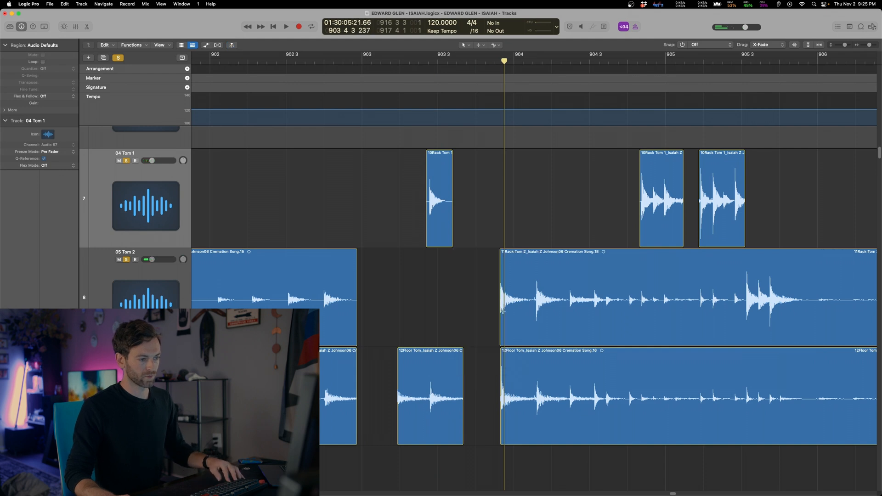
Delete the 05 Tom 2 bleed between the second hit past bar 904 and the hits at 905.3.
{"action": "key", "text": "space"}
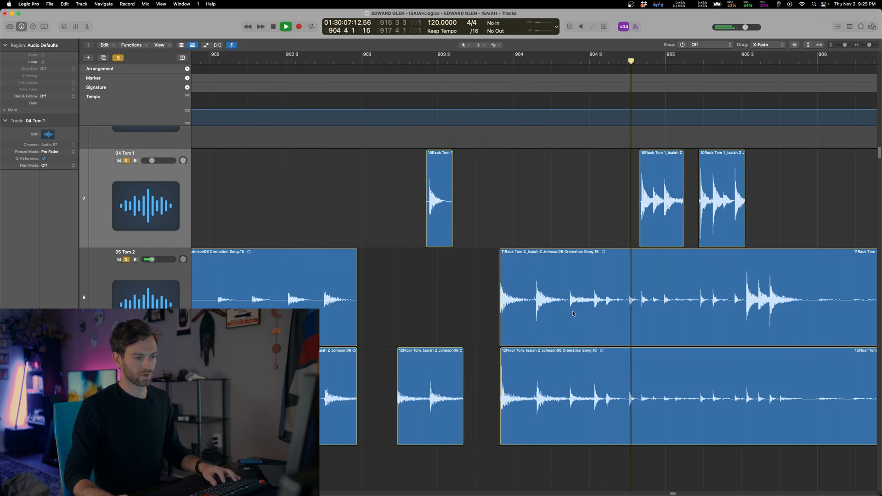
{"action": "key", "text": "space"}
{"action": "left_click_drag", "start_coordinate": [570, 305], "coordinate": [747, 314]}
{"action": "key", "text": "Delete"}
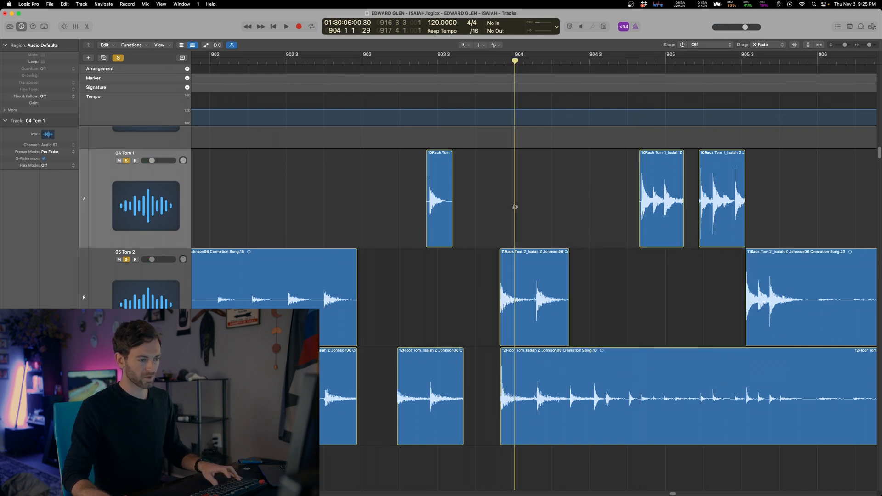
Delete the 06 Tom 3 bleed from before 904.3 to past bar 906 and the 05 Tom 2 bleed from 905 4 3 174 to 906 1 3 181.
{"action": "key", "text": "space"}
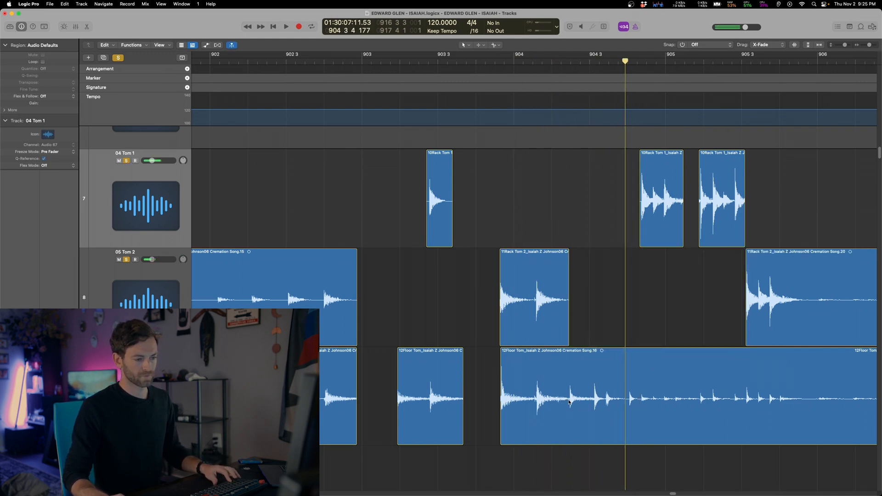
{"action": "left_click_drag", "start_coordinate": [569, 402], "coordinate": [865, 401]}
{"action": "key", "text": "Delete"}
{"action": "left_click_drag", "start_coordinate": [807, 306], "coordinate": [845, 306]}
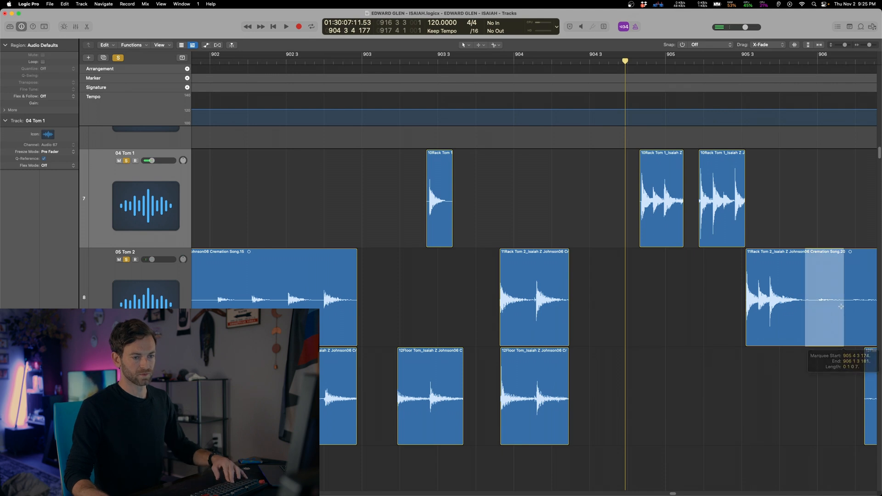
{"action": "key", "text": "Delete"}
Clear the tom solos, shrink the track heights and play the full kit from around 902.3.
{"action": "scroll", "coordinate": [668, 338], "scroll_direction": "right", "scroll_amount": 5}
{"action": "scroll", "coordinate": [339, 244], "scroll_direction": "left", "scroll_amount": 2}
{"action": "key", "text": "ctrl+alt+super+s"}
{"action": "key", "text": "super+Up"}
{"action": "left_click", "coordinate": [169, 306]}
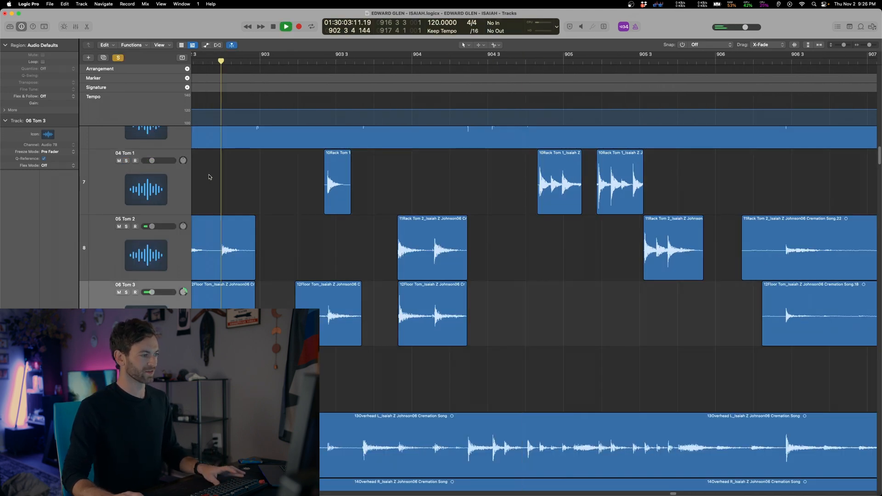
Reset the volume of 04 Tom 1, 05 Tom 2 and 06 Tom 3 to default, and lower all three slightly together.
{"action": "left_click", "coordinate": [174, 292], "text": "alt"}
{"action": "left_click", "coordinate": [174, 226], "text": "alt"}
{"action": "left_click", "coordinate": [175, 161], "text": "alt"}
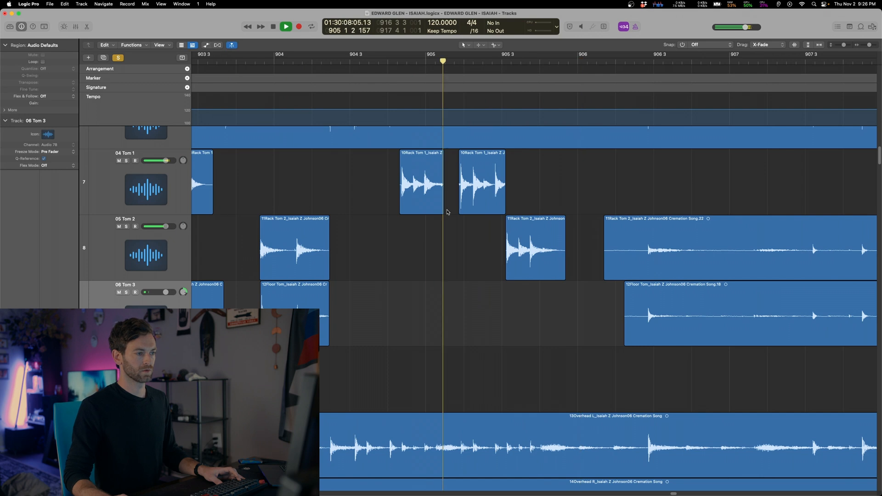
{"action": "key", "text": "space"}
{"action": "left_click_drag", "start_coordinate": [166, 161], "coordinate": [159, 160]}
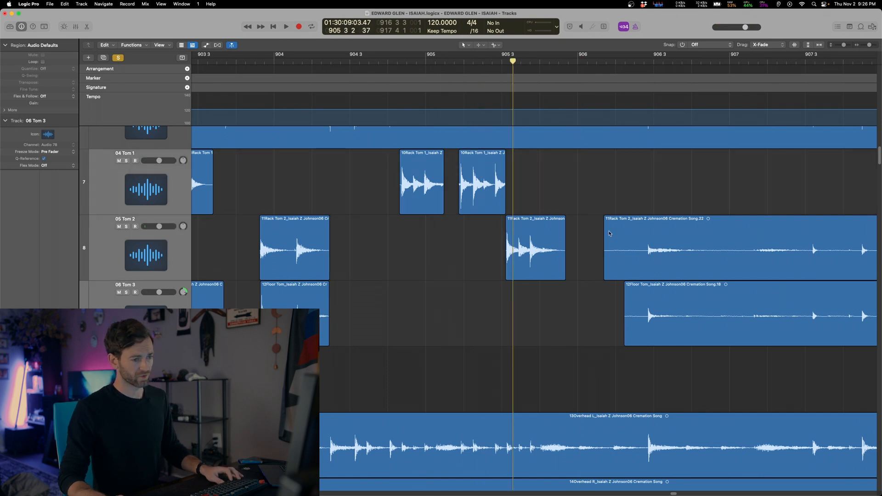
Delete the 05 Tom 2 and 06 Tom 3 bleed up to the hit just before 906.3, and the stretch after it to past 909.3.
{"action": "left_click_drag", "start_coordinate": [604, 234], "coordinate": [651, 311]}
{"action": "key", "text": "Delete"}
{"action": "key", "text": "space"}
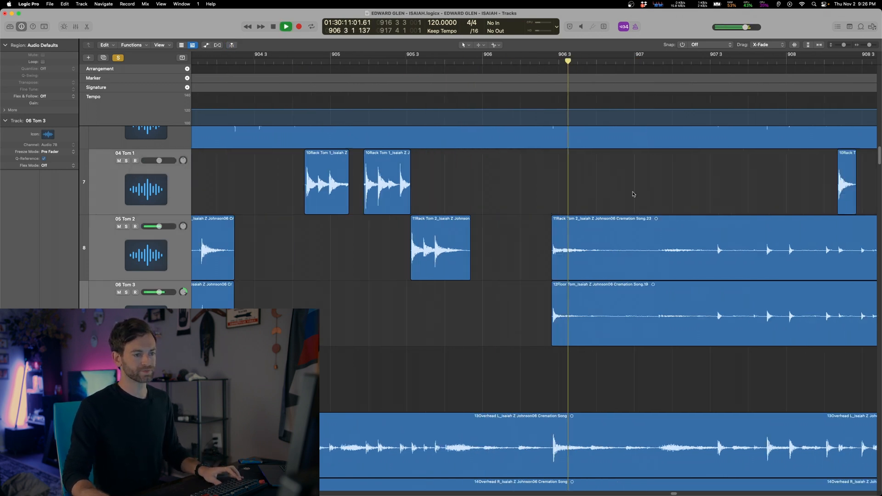
{"action": "left_click_drag", "start_coordinate": [231, 259], "coordinate": [743, 343]}
{"action": "key", "text": "Delete"}
{"action": "scroll", "coordinate": [579, 317], "scroll_direction": "right", "scroll_amount": 6}
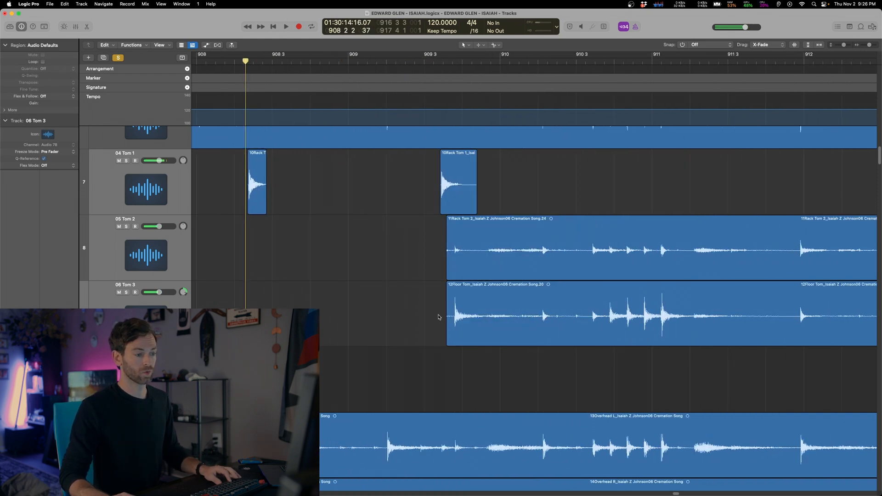
Trim 06 Tom 3 up to its hit past 909.3 and delete its bleed from the last hit around bar 911 to bar 913.
{"action": "left_click_drag", "start_coordinate": [439, 317], "coordinate": [437, 322]}
{"action": "left_click_drag", "start_coordinate": [437, 322], "coordinate": [451, 322]}
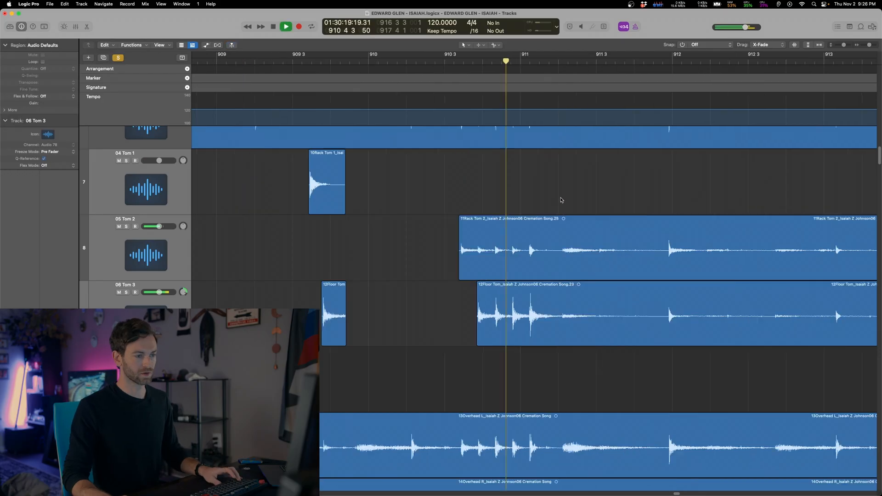
{"action": "left_click_drag", "start_coordinate": [529, 322], "coordinate": [830, 333]}
{"action": "key", "text": "BackSpace"}
{"action": "scroll", "coordinate": [689, 317], "scroll_direction": "right", "scroll_amount": 6}
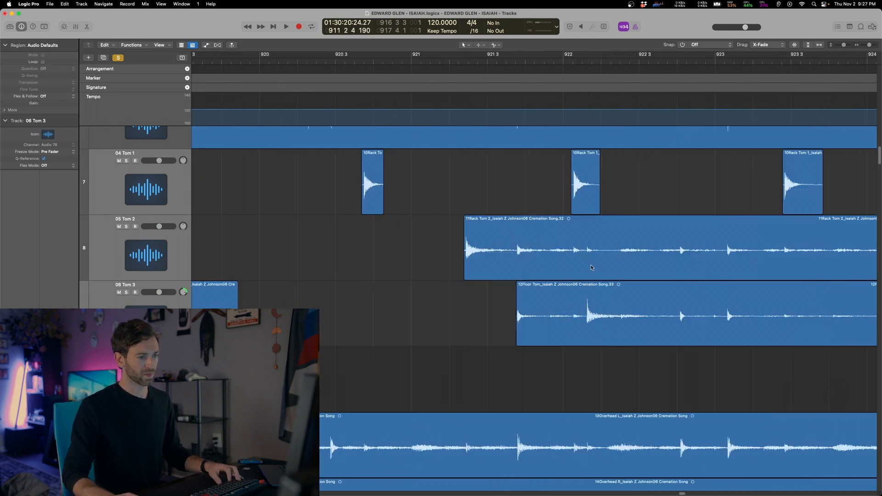
Delete the bleed between the 05 Tom 2 and 06 Tom 3 hits from 921.3 to around bar 925.
{"action": "key", "text": "BackSpace"}
{"action": "key", "text": "space"}
{"action": "key", "text": "space"}
{"action": "scroll", "coordinate": [517, 264], "scroll_direction": "right", "scroll_amount": 6}
{"action": "key", "text": "BackSpace"}
{"action": "scroll", "coordinate": [464, 248], "scroll_direction": "right", "scroll_amount": 5}
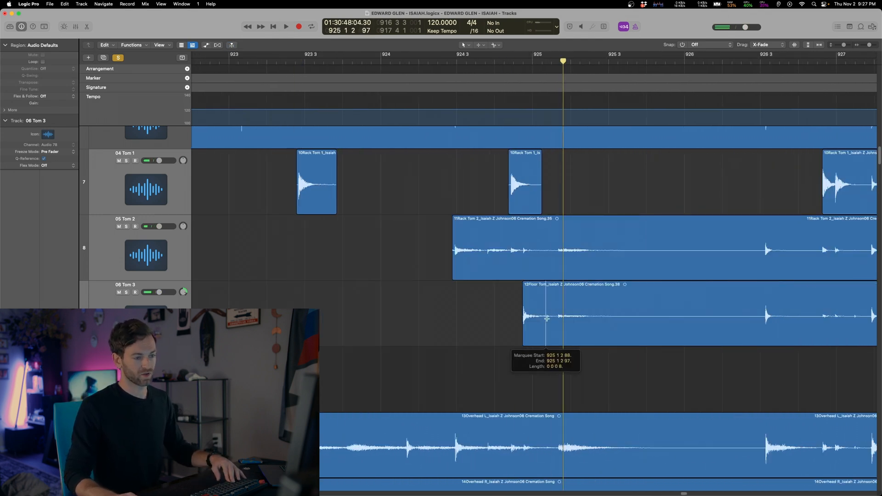
Delete the 06 Tom 3 bleed from 925 1 2 88 to just before 926.3, plus the following stretch of 05 Tom 2 bleed.
{"action": "left_click_drag", "start_coordinate": [547, 318], "coordinate": [763, 318]}
{"action": "key", "text": "BackSpace"}
{"action": "scroll", "coordinate": [644, 294], "scroll_direction": "right", "scroll_amount": 6}
{"action": "left_click_drag", "start_coordinate": [378, 257], "coordinate": [674, 257]}
{"action": "key", "text": "BackSpace"}
{"action": "key", "text": "space"}
{"action": "left_click_drag", "start_coordinate": [573, 318], "coordinate": [787, 317]}
{"action": "key", "text": "space"}
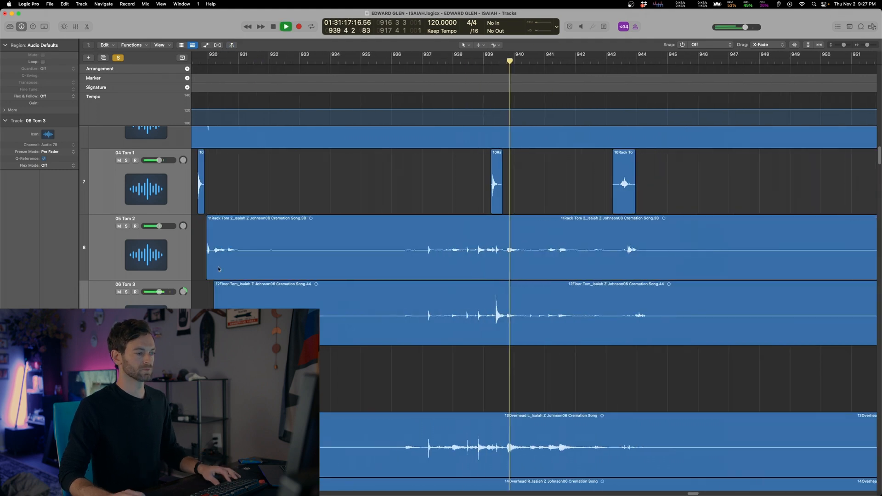
Delete the bleed on 05 Tom 2 and 06 Tom 3 from just past bar 930 to just before the hits around bar 939.
{"action": "left_click_drag", "start_coordinate": [219, 270], "coordinate": [487, 317]}
{"action": "key", "text": "BackSpace"}
{"action": "key", "text": "space"}
Go back to Beaver Brook Waltz and delete a shared stretch of bleed across its tom tracks.
{"action": "scroll", "coordinate": [569, 279], "scroll_direction": "left", "scroll_amount": 10}
{"action": "key", "text": "space"}
{"action": "scroll", "coordinate": [579, 384], "scroll_direction": "left", "scroll_amount": 5}
{"action": "left_click_drag", "start_coordinate": [412, 184], "coordinate": [666, 318]}
{"action": "key", "text": "BackSpace"}
Delete the bleed around bar 215 in Beaver Brook Waltz, clearing 05 Tom 2 to bar 217 and 06 Tom 3 from 215.3 to past bar 220.
{"action": "left_click_drag", "start_coordinate": [364, 220], "coordinate": [387, 223]}
{"action": "key", "text": "BackSpace"}
{"action": "left_click_drag", "start_coordinate": [384, 290], "coordinate": [510, 289]}
{"action": "key", "text": "BackSpace"}
{"action": "left_click_drag", "start_coordinate": [416, 356], "coordinate": [726, 356]}
{"action": "key", "text": "BackSpace"}
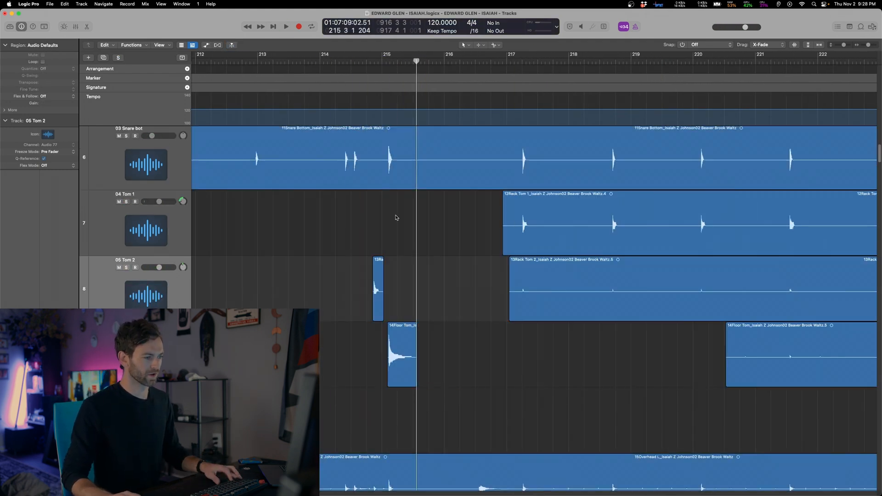
Delete the Beaver Brook Waltz tom bleed ahead of bar 227 and the 05 Tom 2 bleed from 227 1 2 150 to 227 2 4 174.
{"action": "left_click", "coordinate": [363, 174]}
{"action": "scroll", "coordinate": [364, 173], "scroll_direction": "up", "scroll_amount": 5}
{"action": "left_click", "coordinate": [404, 234]}
{"action": "key", "text": "space"}
{"action": "scroll", "coordinate": [308, 239], "scroll_direction": "down", "scroll_amount": 6}
{"action": "left_click_drag", "start_coordinate": [272, 177], "coordinate": [280, 184]}
{"action": "key", "text": "BackSpace"}
{"action": "left_click_drag", "start_coordinate": [359, 226], "coordinate": [403, 238]}
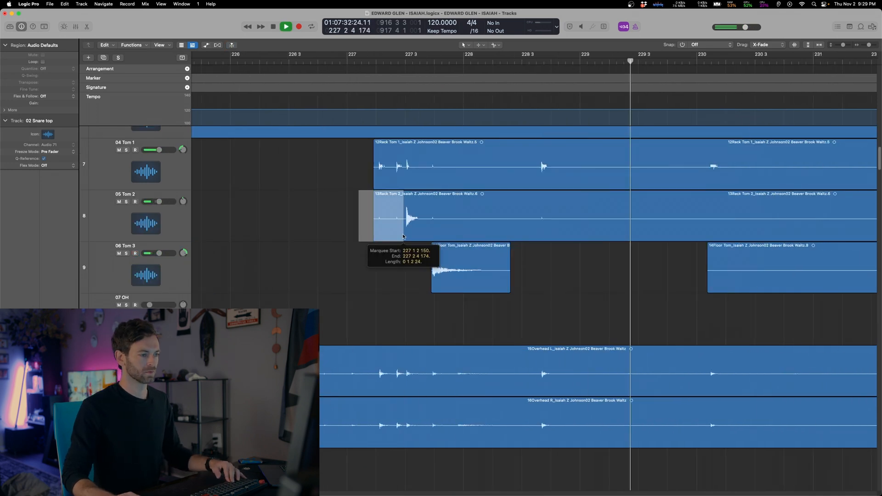
{"action": "key", "text": "BackSpace"}
{"action": "key", "text": "space"}
Delete the bleed on all three toms in the Beaver Brook Waltz passages leading up to the hits around bar 266.
{"action": "scroll", "coordinate": [461, 239], "scroll_direction": "up", "scroll_amount": 5}
{"action": "left_click_drag", "start_coordinate": [230, 264], "coordinate": [792, 388]}
{"action": "key", "text": "BackSpace"}
{"action": "left_click_drag", "start_coordinate": [382, 317], "coordinate": [593, 341]}
{"action": "key", "text": "BackSpace"}
{"action": "left_click_drag", "start_coordinate": [373, 368], "coordinate": [203, 262]}
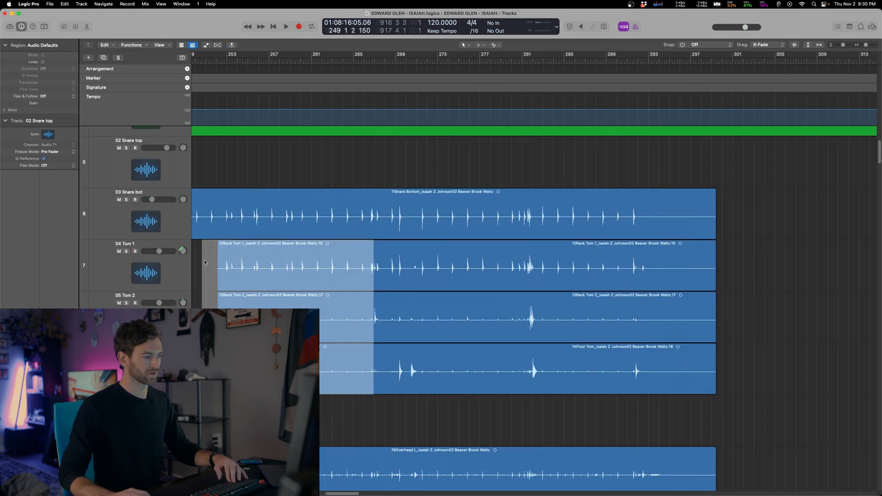
{"action": "key", "text": "BackSpace"}
Delete the 05 Tom 2 bleed leading up to the hit just before bar 282.
{"action": "key", "text": "space"}
{"action": "left_click_drag", "start_coordinate": [367, 317], "coordinate": [308, 338]}
{"action": "key", "text": "BackSpace"}
{"action": "key", "text": "space"}
{"action": "left_click_drag", "start_coordinate": [230, 317], "coordinate": [299, 322]}
{"action": "key", "text": "BackSpace"}
Delete the 04 Tom 1 bleed on both sides of the hits between 281.3 and bar 282.
{"action": "left_click", "coordinate": [247, 171]}
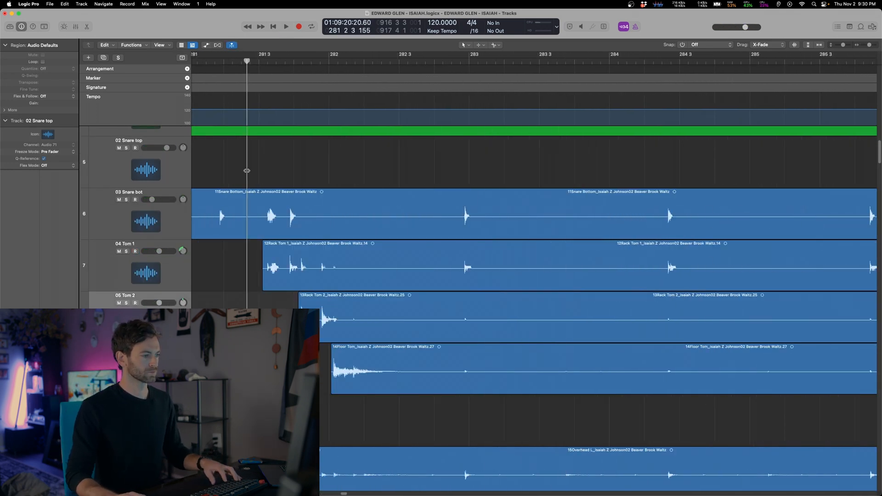
{"action": "left_click_drag", "start_coordinate": [315, 264], "coordinate": [570, 276]}
{"action": "key", "text": "BackSpace"}
{"action": "left_click_drag", "start_coordinate": [278, 257], "coordinate": [245, 288]}
{"action": "key", "text": "BackSpace"}
Delete a further stretch of 06 Tom 3 bleed past bar 282 in Beaver Brook Waltz.
{"action": "key", "text": "space"}
{"action": "left_click_drag", "start_coordinate": [835, 352], "coordinate": [763, 359]}
{"action": "key", "text": "BackSpace"}
Find the tom parts in Benediction, solo the toms and play them from around bar 988.
{"action": "scroll", "coordinate": [492, 209], "scroll_direction": "right", "scroll_amount": 15}
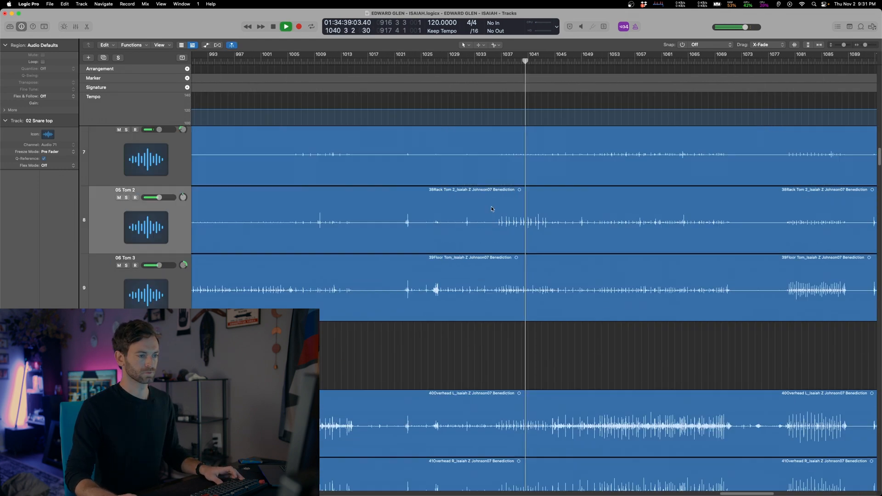
{"action": "key", "text": "space"}
{"action": "key", "text": "super+Left"}
{"action": "left_click_drag", "start_coordinate": [126, 196], "coordinate": [126, 335]}
{"action": "left_click", "coordinate": [352, 230]}
{"action": "key", "text": "space"}
{"action": "key", "text": "super+Right"}
{"action": "scroll", "coordinate": [352, 248], "scroll_direction": "up", "scroll_amount": 1}
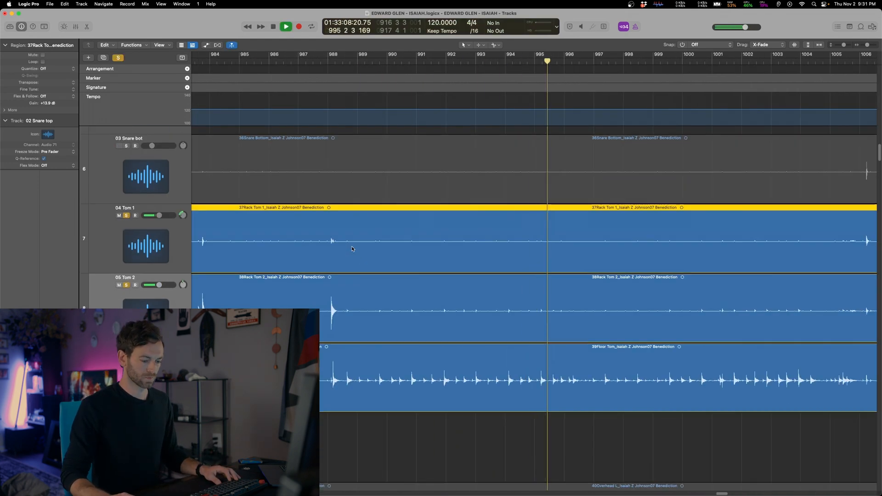
Clear the tom solos and delete the Benediction bleed on 04 Tom 1 up to bar 1006 and on 05 Tom 2 up to just before 1010.
{"action": "left_click", "coordinate": [126, 215]}
{"action": "left_click", "coordinate": [352, 313]}
{"action": "key", "text": "BackSpace"}
{"action": "scroll", "coordinate": [519, 312], "scroll_direction": "right", "scroll_amount": 10}
{"action": "left_click_drag", "start_coordinate": [745, 315], "coordinate": [474, 317]}
{"action": "key", "text": "BackSpace"}
Delete the bleed after the 05 Tom 2 hit just before bar 1010 and between the following tom hits up to about bar 1022.
{"action": "left_click_drag", "start_coordinate": [561, 316], "coordinate": [574, 317]}
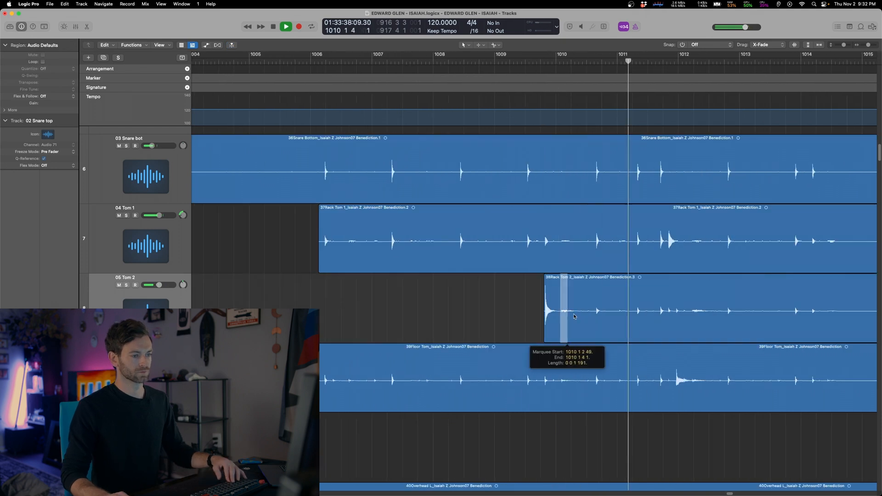
{"action": "key", "text": "super+Left"}
{"action": "key", "text": "super+Right"}
{"action": "left_click_drag", "start_coordinate": [410, 301], "coordinate": [694, 301]}
{"action": "key", "text": "BackSpace"}
{"action": "scroll", "coordinate": [630, 417], "scroll_direction": "right", "scroll_amount": 10}
{"action": "key", "text": "BackSpace"}
{"action": "scroll", "coordinate": [630, 367], "scroll_direction": "right", "scroll_amount": 5}
Delete the 04 Tom 1 bleed from 1024 1 2 144 to 1031 4 3 143 and another stretch further along.
{"action": "left_click_drag", "start_coordinate": [343, 230], "coordinate": [678, 229]}
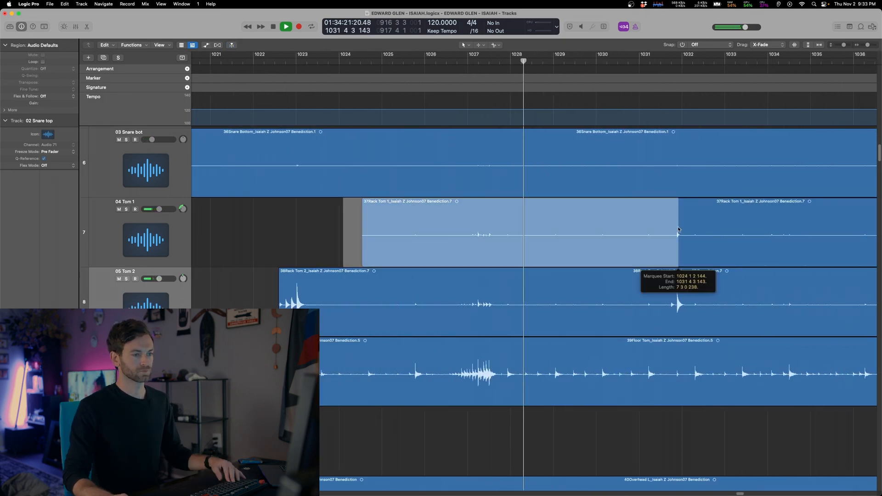
{"action": "key", "text": "BackSpace"}
{"action": "scroll", "coordinate": [679, 230], "scroll_direction": "right", "scroll_amount": 10}
{"action": "left_click_drag", "start_coordinate": [256, 231], "coordinate": [416, 231]}
{"action": "key", "text": "BackSpace"}
Delete the 05 Tom 2 bleed between hits, including the stretch after the hit at bar 1049.
{"action": "left_click_drag", "start_coordinate": [470, 299], "coordinate": [670, 299]}
{"action": "key", "text": "BackSpace"}
{"action": "left_click_drag", "start_coordinate": [340, 299], "coordinate": [499, 299]}
{"action": "key", "text": "BackSpace"}
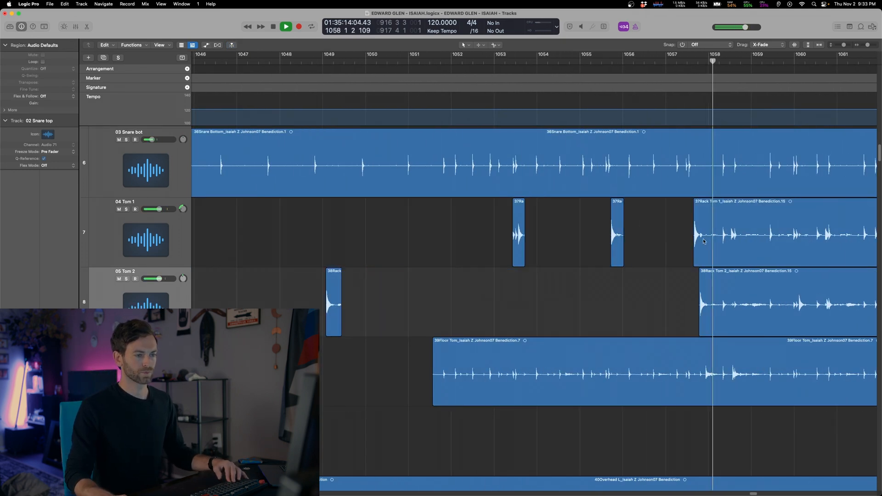
Delete the 04 Tom 1 bleed from past 1058.3 to just before 1061 and the 06 Tom 3 bleed from before 1059 to just before 1062.
{"action": "key", "text": "super+Right"}
{"action": "key", "text": "space"}
{"action": "scroll", "coordinate": [551, 253], "scroll_direction": "left", "scroll_amount": 5}
{"action": "left_click_drag", "start_coordinate": [378, 241], "coordinate": [611, 259]}
{"action": "key", "text": "BackSpace"}
{"action": "left_click_drag", "start_coordinate": [410, 370], "coordinate": [738, 370]}
{"action": "key", "text": "BackSpace"}
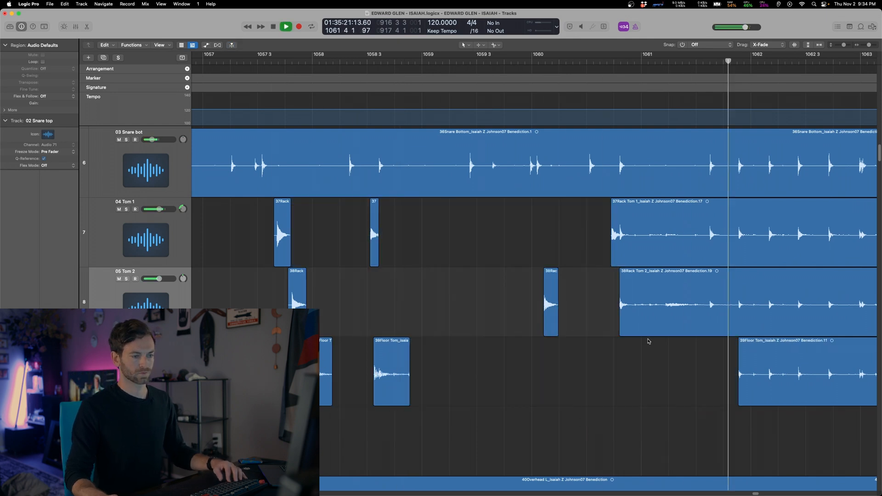
Delete the bleed between the hits on 05 Tom 2, 06 Tom 3 and 04 Tom 1 from bar 1061 to bar 1080.
{"action": "scroll", "coordinate": [649, 341], "scroll_direction": "right", "scroll_amount": 5}
{"action": "left_click_drag", "start_coordinate": [380, 301], "coordinate": [504, 301]}
{"action": "key", "text": "BackSpace"}
{"action": "scroll", "coordinate": [749, 260], "scroll_direction": "right", "scroll_amount": 10}
{"action": "key", "text": "BackSpace"}
{"action": "left_click_drag", "start_coordinate": [416, 377], "coordinate": [666, 395]}
{"action": "key", "text": "BackSpace"}
{"action": "scroll", "coordinate": [666, 395], "scroll_direction": "right", "scroll_amount": 10}
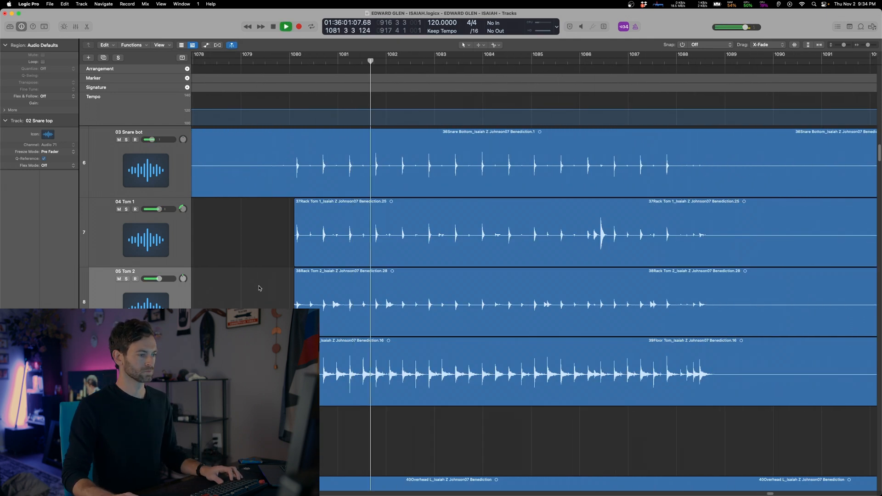
Delete the 04 Tom 1 bleed from bar 1080 to the hit past bar 1086, plus the next stretch of tom bleed.
{"action": "left_click_drag", "start_coordinate": [289, 230], "coordinate": [439, 238]}
{"action": "key", "text": "BackSpace"}
{"action": "left_click_drag", "start_coordinate": [444, 230], "coordinate": [589, 262]}
{"action": "key", "text": "BackSpace"}
{"action": "scroll", "coordinate": [589, 262], "scroll_direction": "right", "scroll_amount": 10}
{"action": "key", "text": "BackSpace"}
{"action": "scroll", "coordinate": [552, 276], "scroll_direction": "right", "scroll_amount": 10}
Delete the tom bleed before the next hits, including the 04 Tom 1 stretch from 1117 3 3 to 1119 2 3.
{"action": "scroll", "coordinate": [765, 252], "scroll_direction": "down", "scroll_amount": 20}
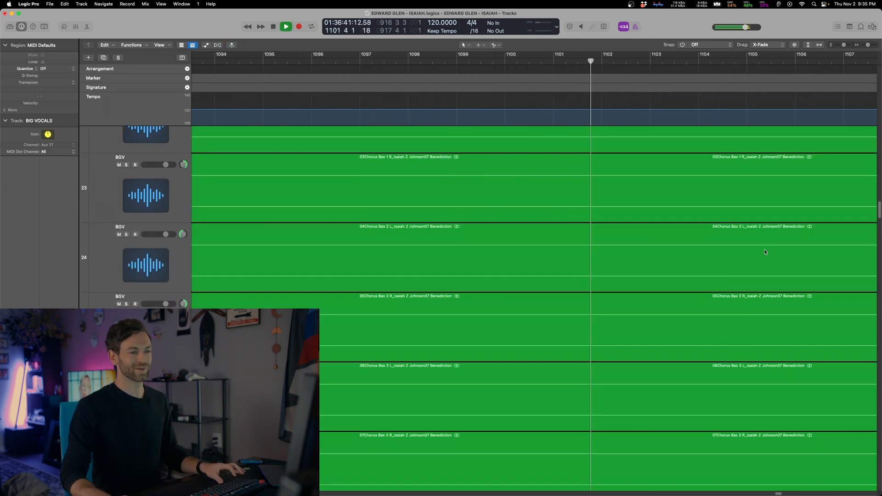
{"action": "scroll", "coordinate": [765, 252], "scroll_direction": "up", "scroll_amount": 20}
{"action": "key", "text": "space"}
{"action": "key", "text": "space"}
{"action": "scroll", "coordinate": [460, 276], "scroll_direction": "right", "scroll_amount": 10}
{"action": "key", "text": "BackSpace"}
{"action": "left_click_drag", "start_coordinate": [331, 294], "coordinate": [485, 309]}
{"action": "scroll", "coordinate": [585, 186], "scroll_direction": "right", "scroll_amount": 5}
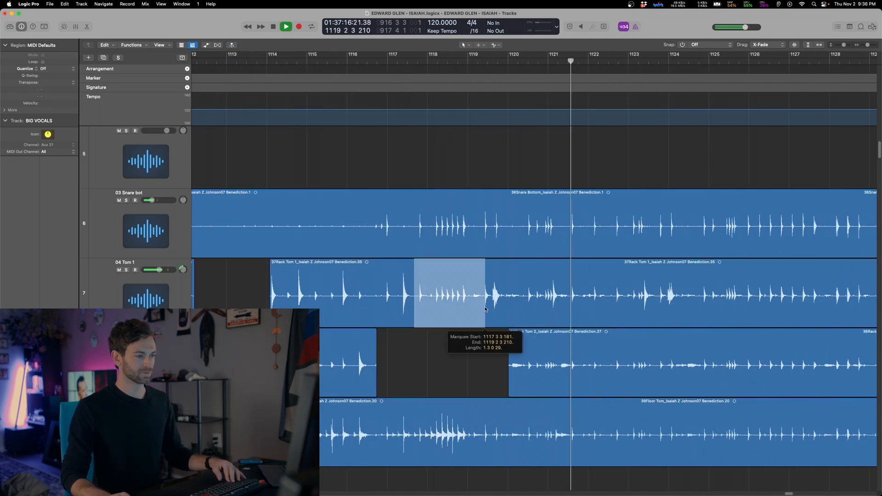
{"action": "key", "text": "BackSpace"}
Delete the 04 Tom 1 bleed between the hits after bar 1119, up to the hit just before bar 1132.
{"action": "left_click_drag", "start_coordinate": [665, 301], "coordinate": [486, 304]}
{"action": "key", "text": "BackSpace"}
{"action": "scroll", "coordinate": [459, 372], "scroll_direction": "right", "scroll_amount": 10}
{"action": "left_click_drag", "start_coordinate": [397, 306], "coordinate": [761, 313]}
{"action": "key", "text": "BackSpace"}
{"action": "left_click_drag", "start_coordinate": [526, 301], "coordinate": [399, 299]}
{"action": "key", "text": "BackSpace"}
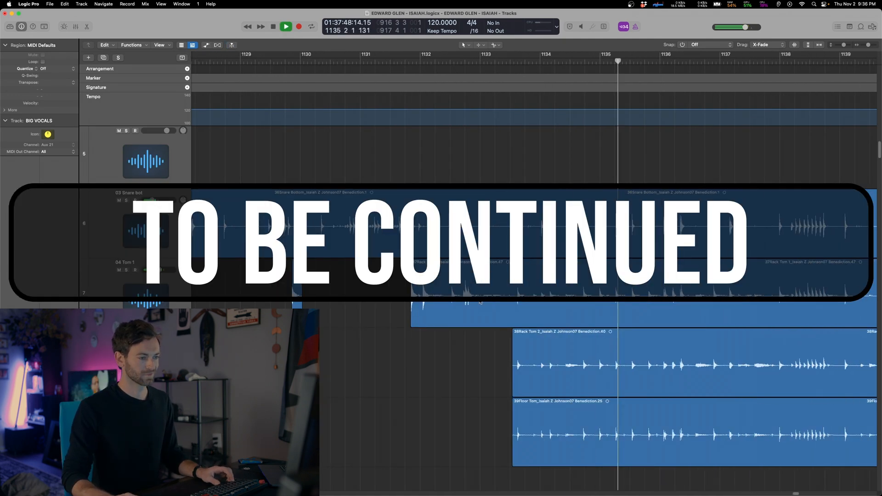
Delete the bleed between hits on 05 Tom 2 and 06 Tom 3 after bar 1135, and on 04 Tom 1 from 1146 2 1 to 1146 4 2.
{"action": "scroll", "coordinate": [480, 302], "scroll_direction": "right", "scroll_amount": 5}
{"action": "scroll", "coordinate": [699, 388], "scroll_direction": "right", "scroll_amount": 10}
{"action": "left_click_drag", "start_coordinate": [429, 377], "coordinate": [491, 378]}
{"action": "key", "text": "BackSpace"}
{"action": "scroll", "coordinate": [490, 378], "scroll_direction": "right", "scroll_amount": 5}
{"action": "left_click_drag", "start_coordinate": [475, 432], "coordinate": [695, 432]}
{"action": "key", "text": "BackSpace"}
{"action": "left_click_drag", "start_coordinate": [389, 353], "coordinate": [415, 353]}
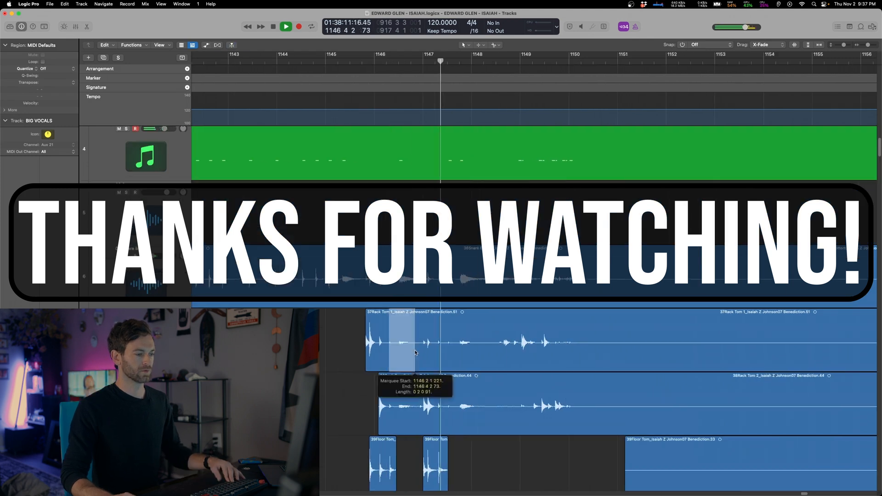
{"action": "key", "text": "BackSpace"}
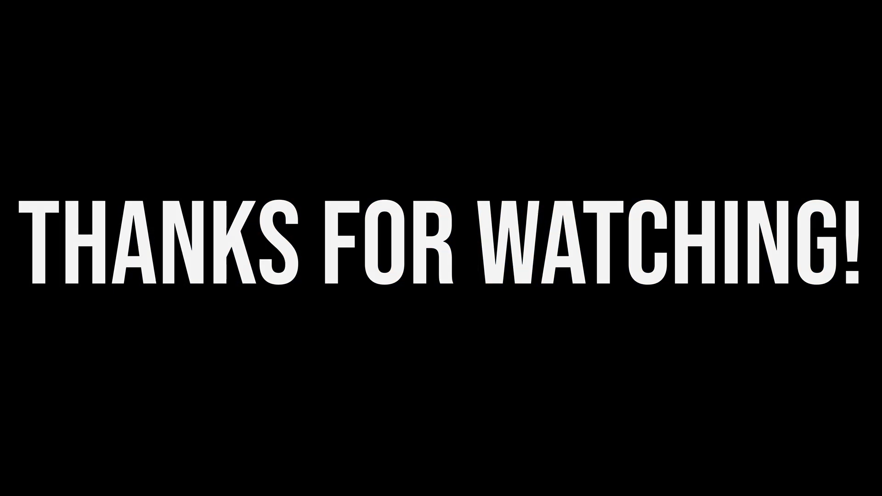